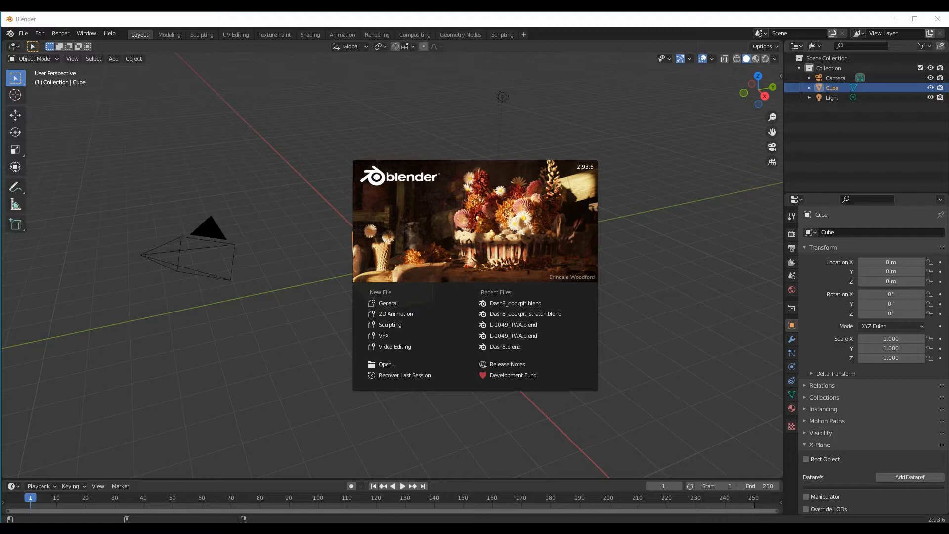
Switch to File Explorer and browse from X-Plane 11 through Aircraft, 3-D Cockpit and Dash8 V1.1 to the Dash 8-102 folder
key("alt+Tab")
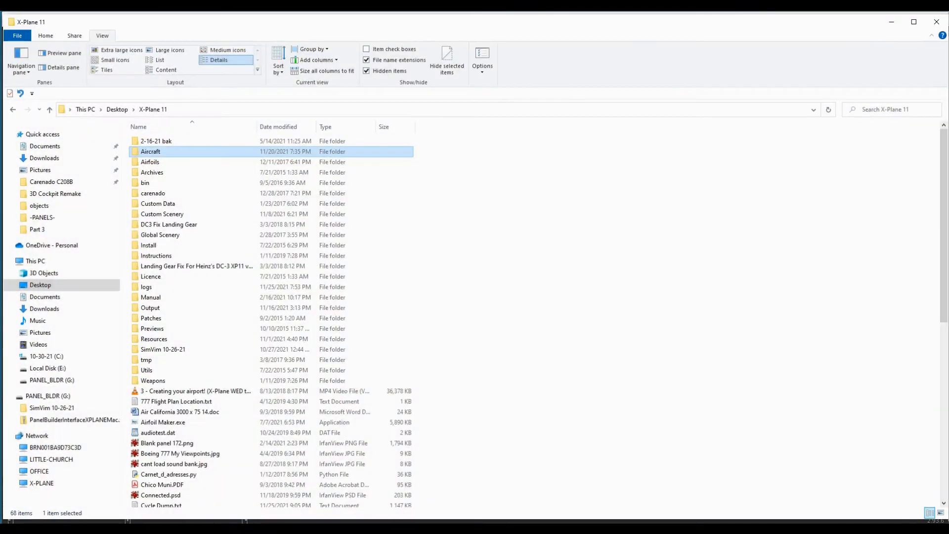
double_click(162, 153)
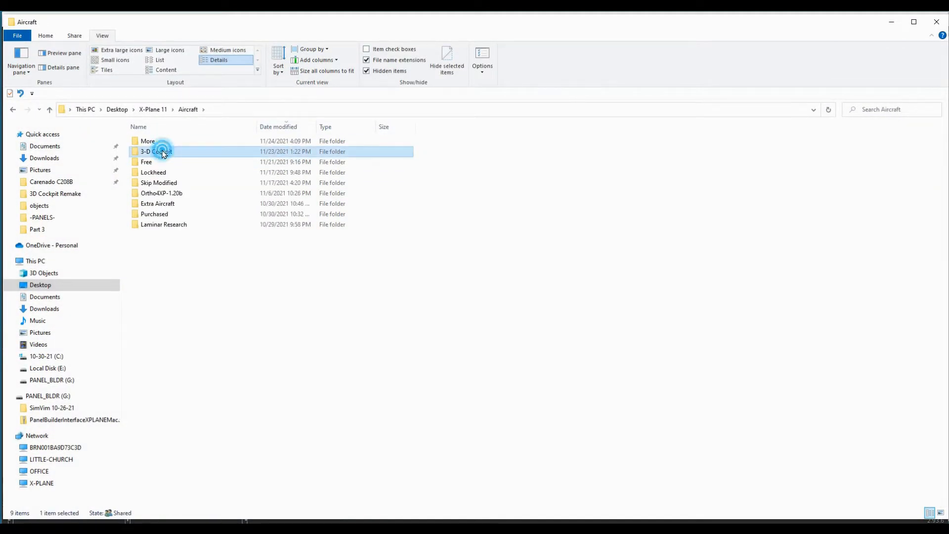
double_click(163, 152)
double_click(146, 143)
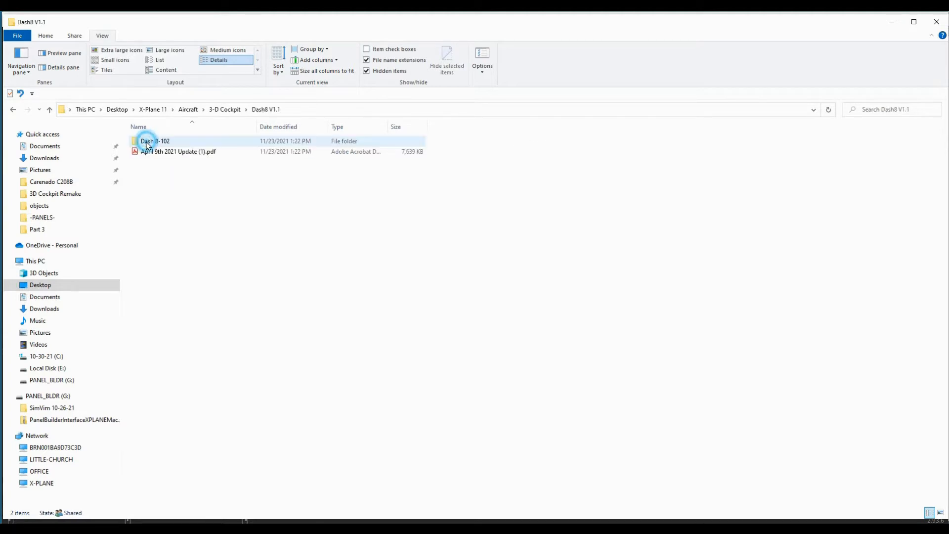
double_click(147, 143)
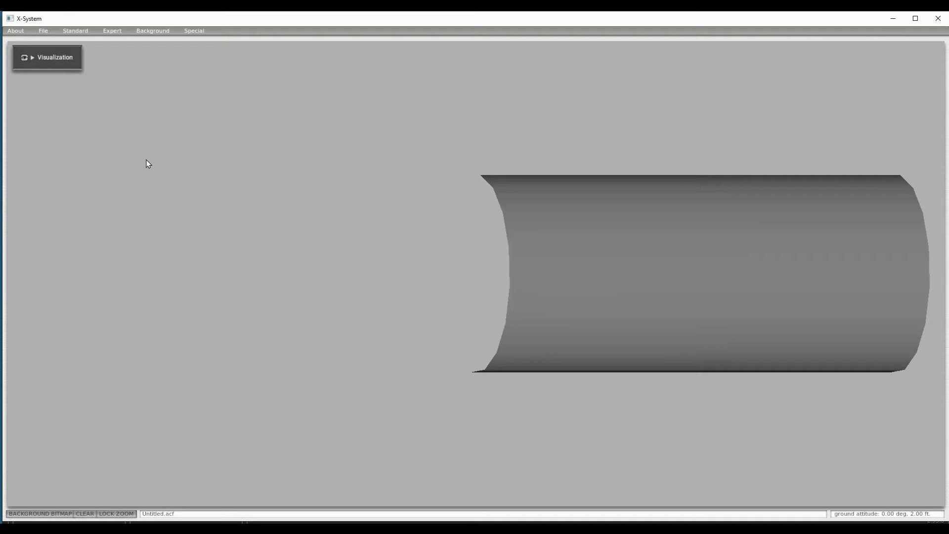
Open the aircraft file Dash8.acf from Aircraft/3-D Cockpit/Dash8 V1.1/Dash 8-102 in Plane Maker
left_click(44, 31)
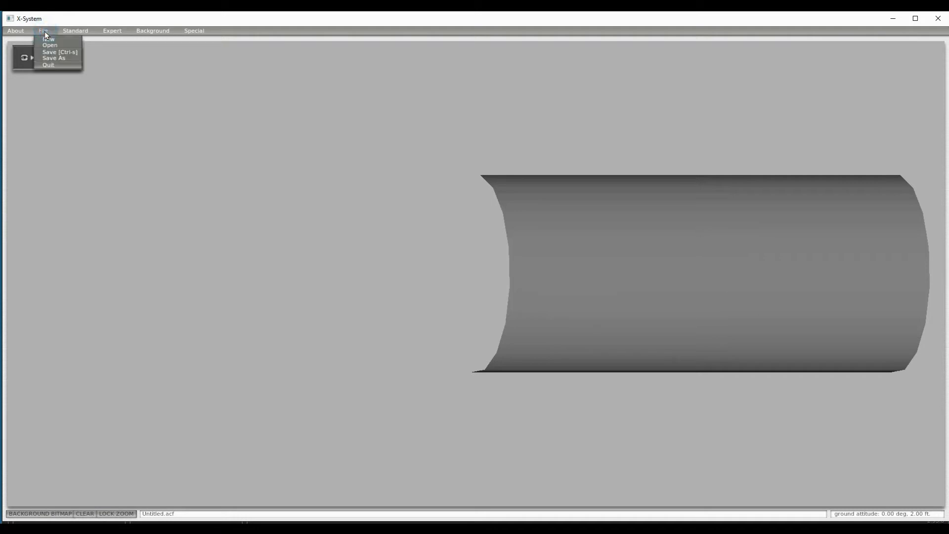
left_click(47, 43)
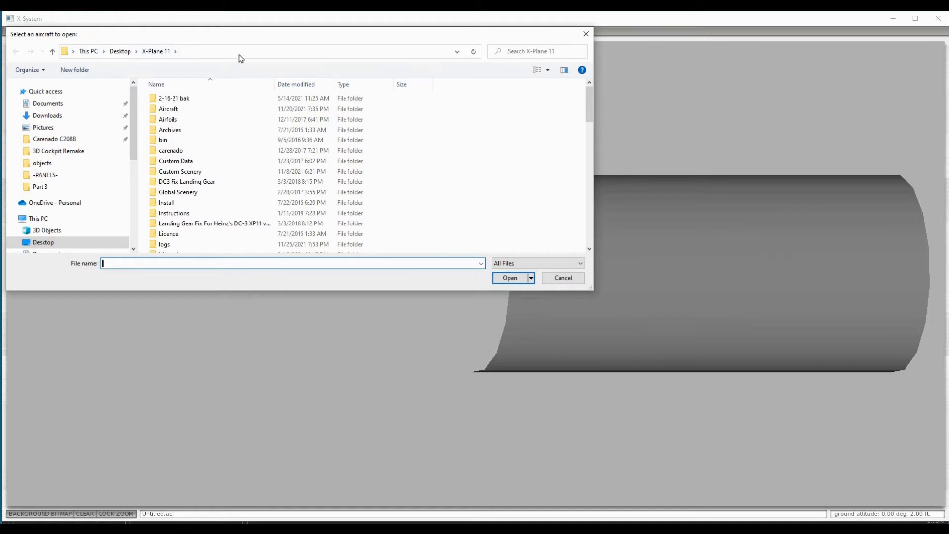
double_click(169, 110)
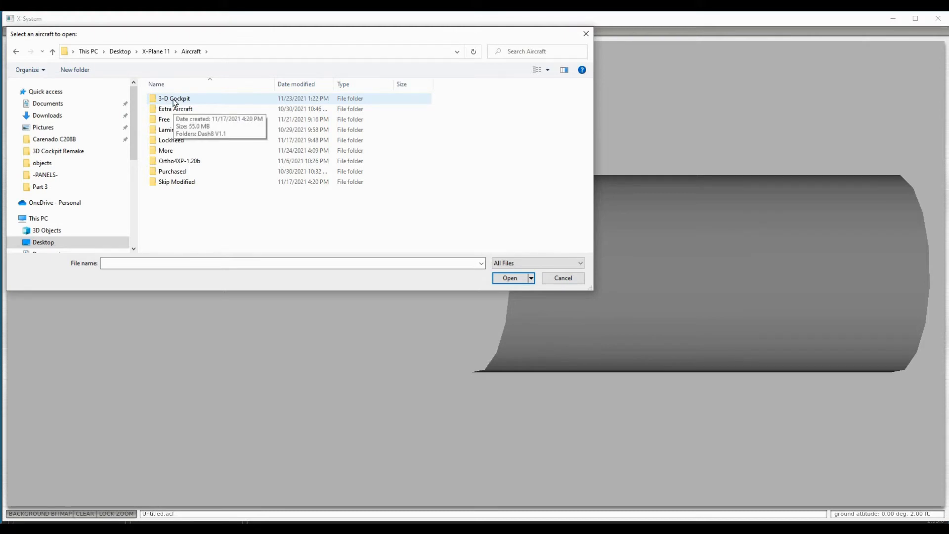
double_click(174, 100)
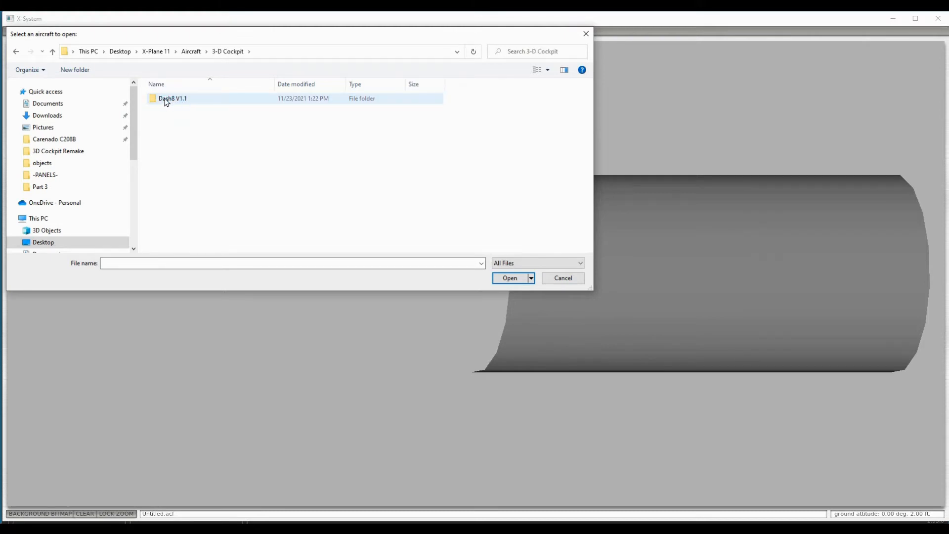
double_click(166, 100)
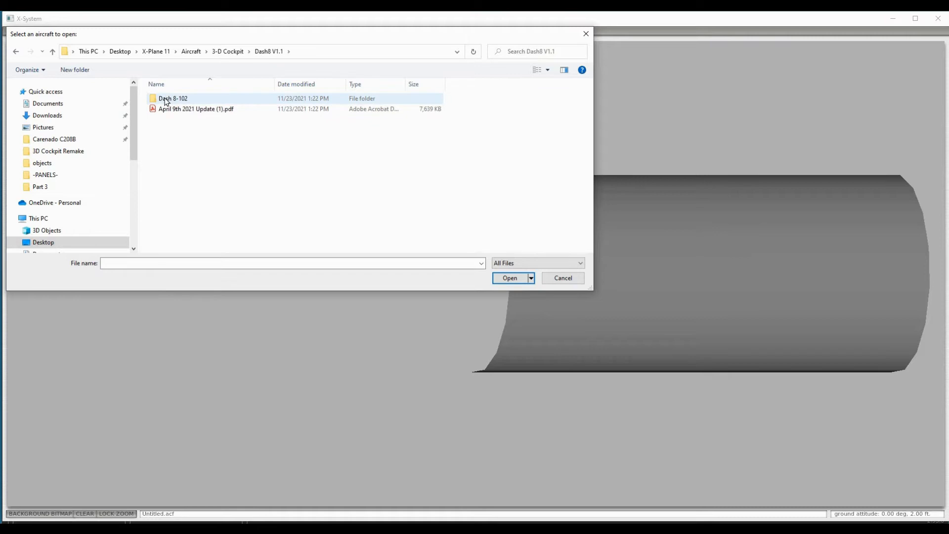
double_click(166, 100)
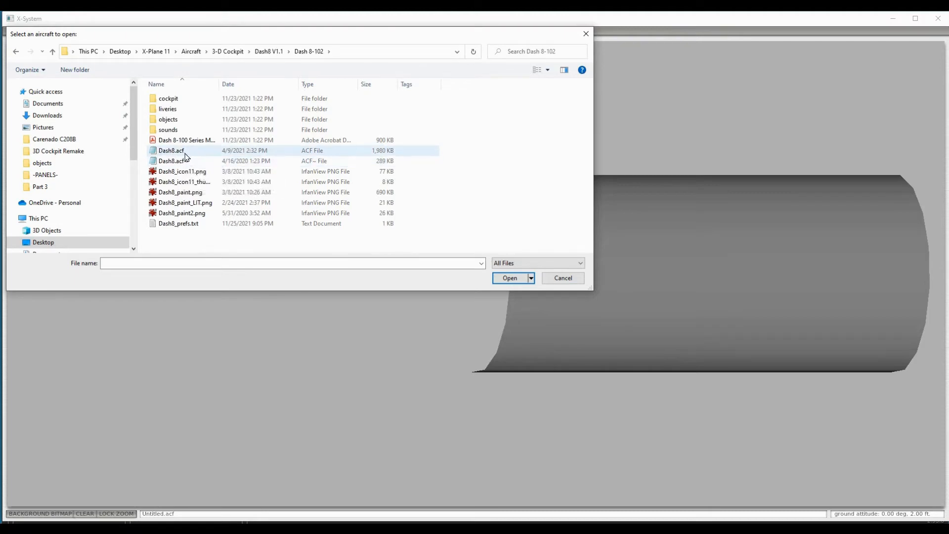
left_click(160, 152)
left_click(521, 280)
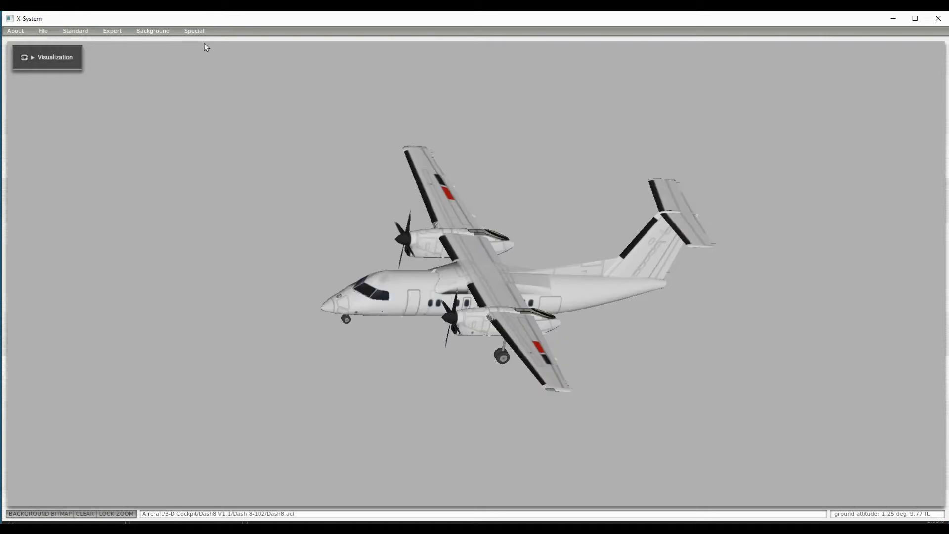
Generate an OBJ from the Dash8 aircraft, acknowledge the notice and minimize Plane Maker
left_click(195, 32)
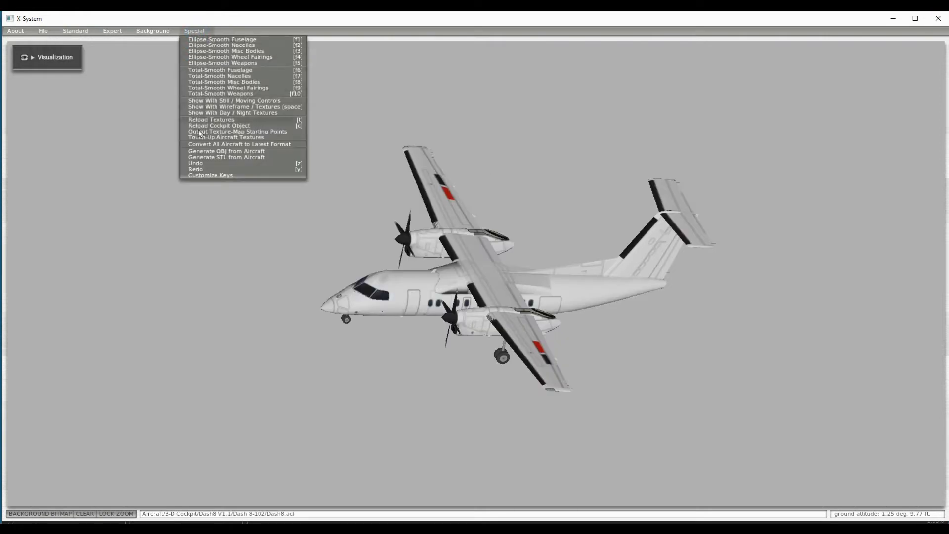
left_click(227, 151)
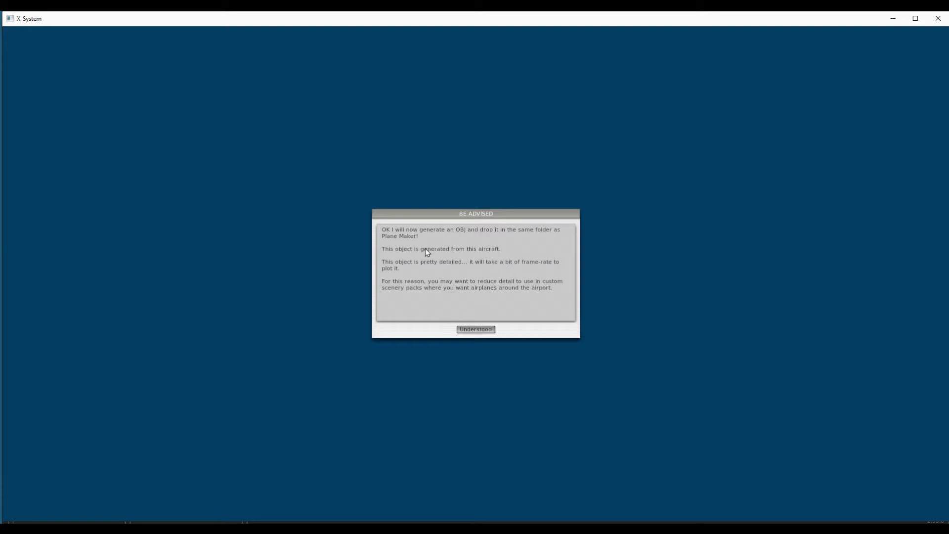
left_click(479, 330)
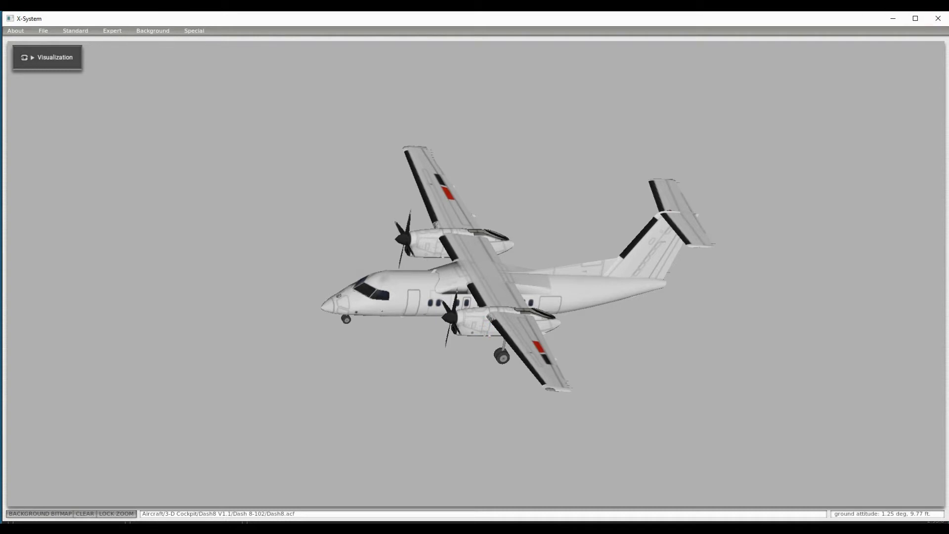
left_click(892, 20)
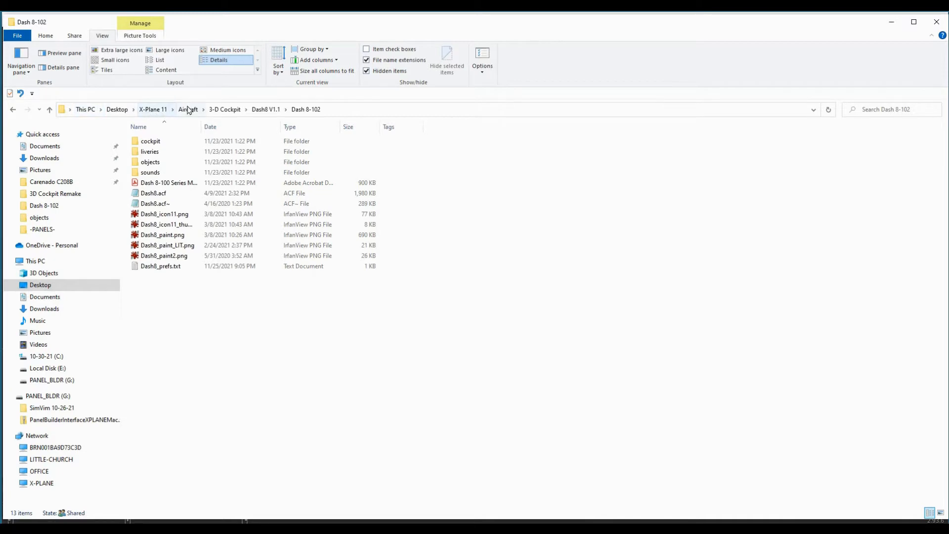
Locate the generated Dash8.obj in the X-Plane 11 folder, sorting it by type, and cut the file
left_click(152, 110)
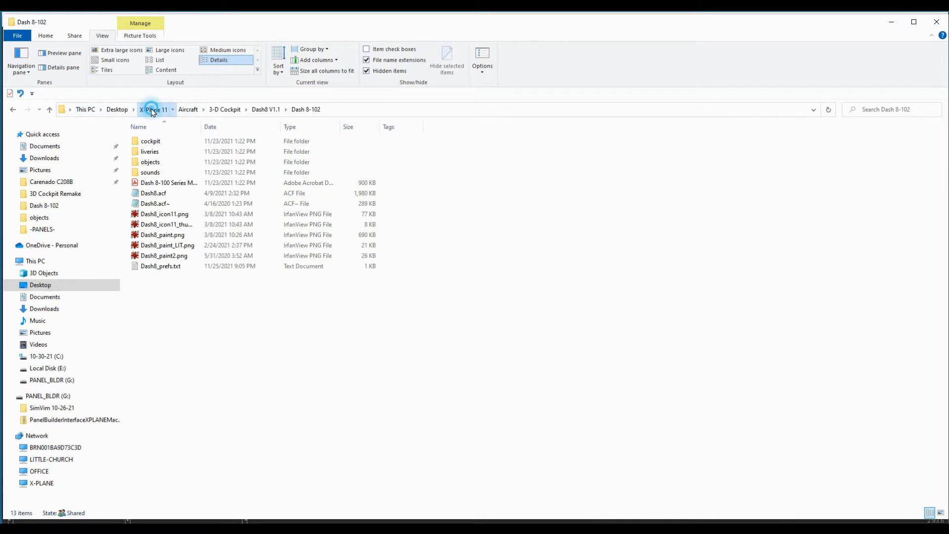
left_click(325, 130)
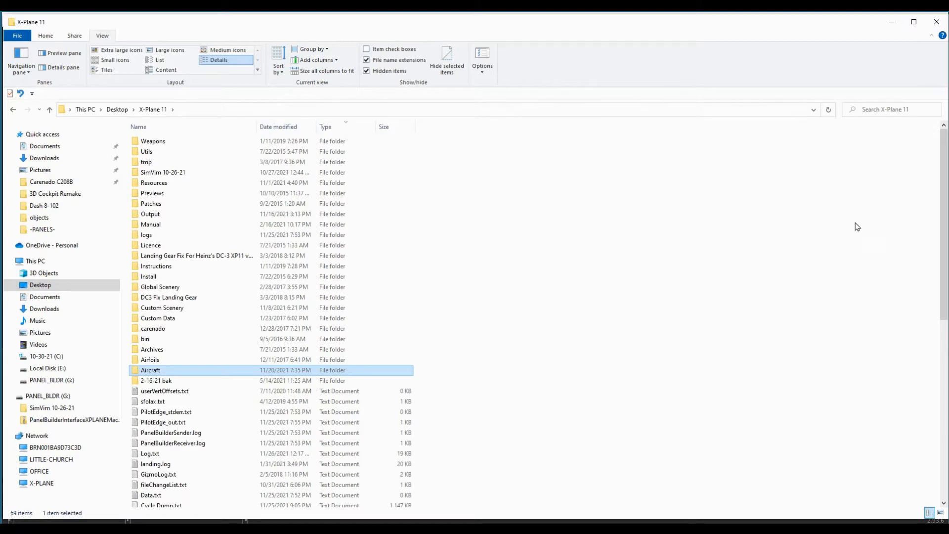
scroll(945, 208, "down", 9)
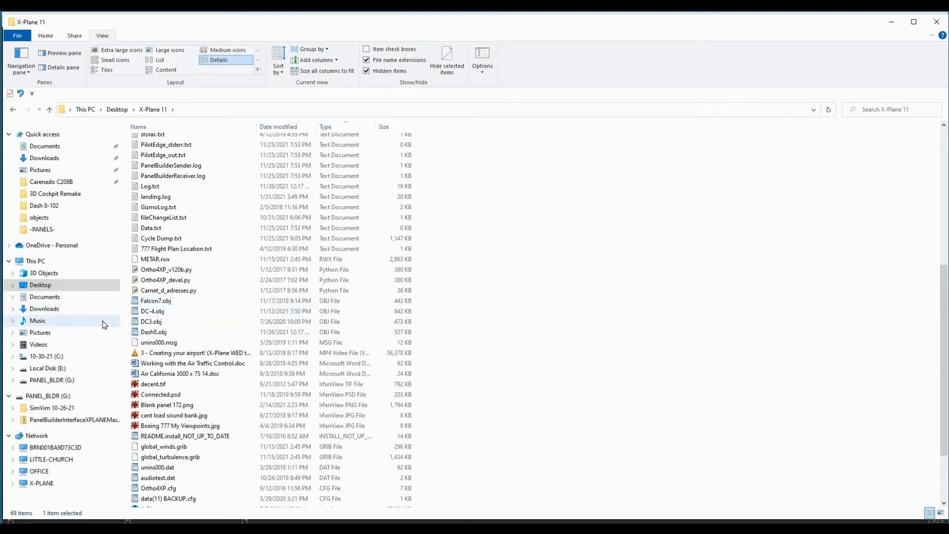
left_click(153, 332)
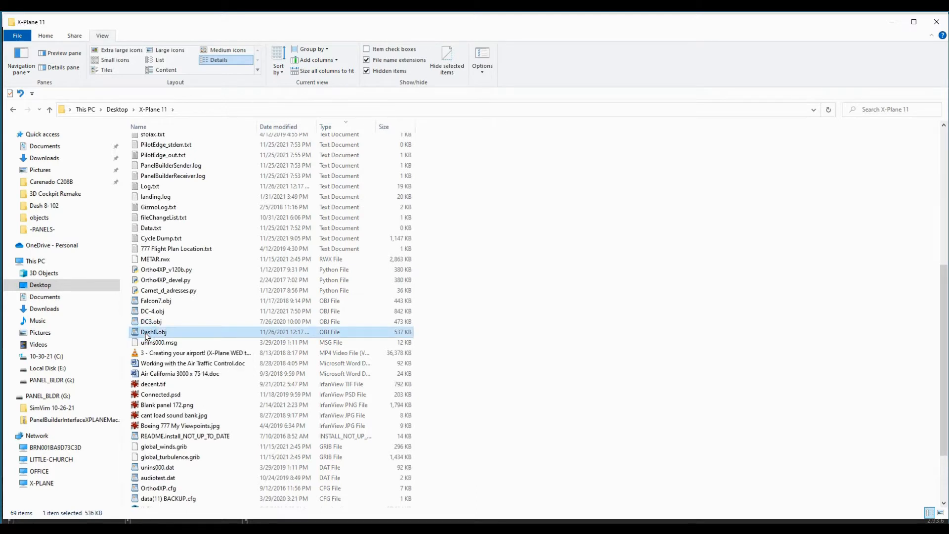
right_click(147, 336)
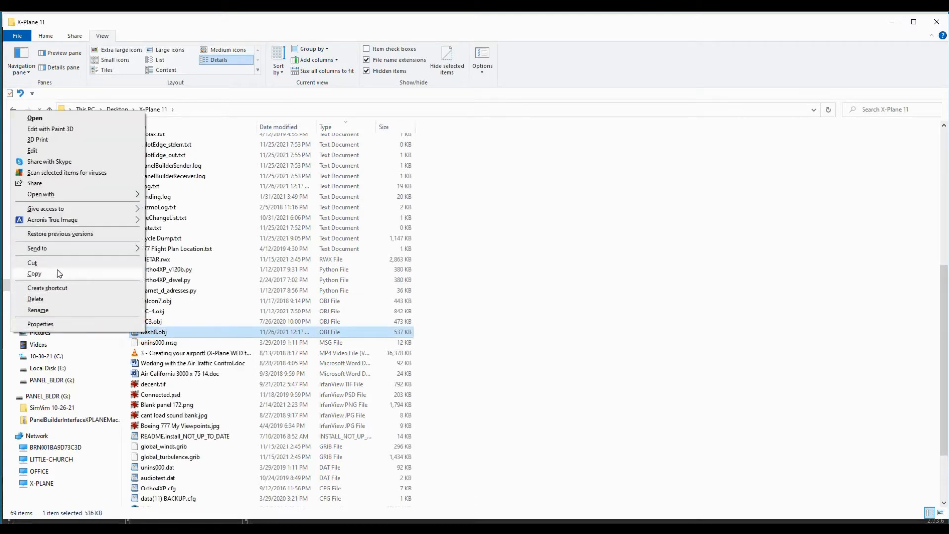
left_click(33, 263)
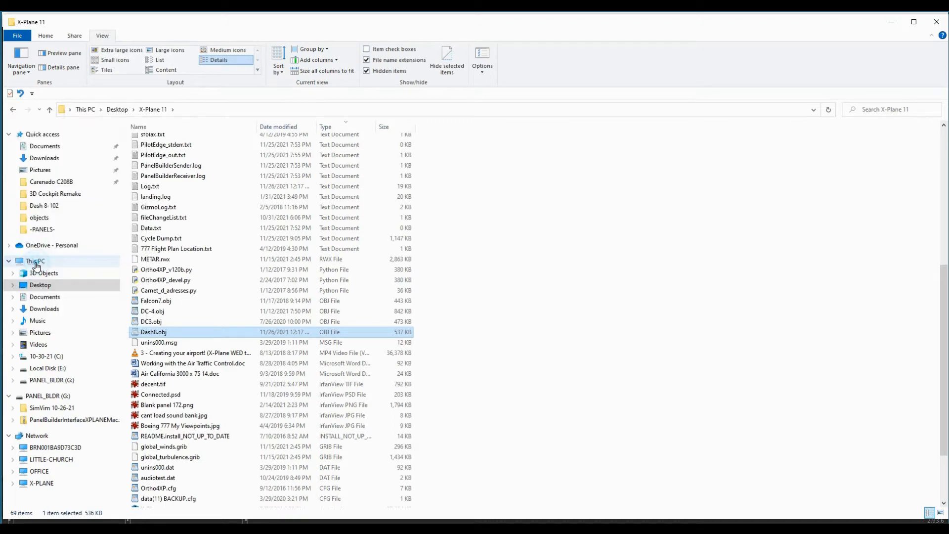
Paste the cut Dash8.obj into the objects folder of Aircraft/3-D Cockpit/Dash8 V1.1/Dash 8-102
left_click(156, 110)
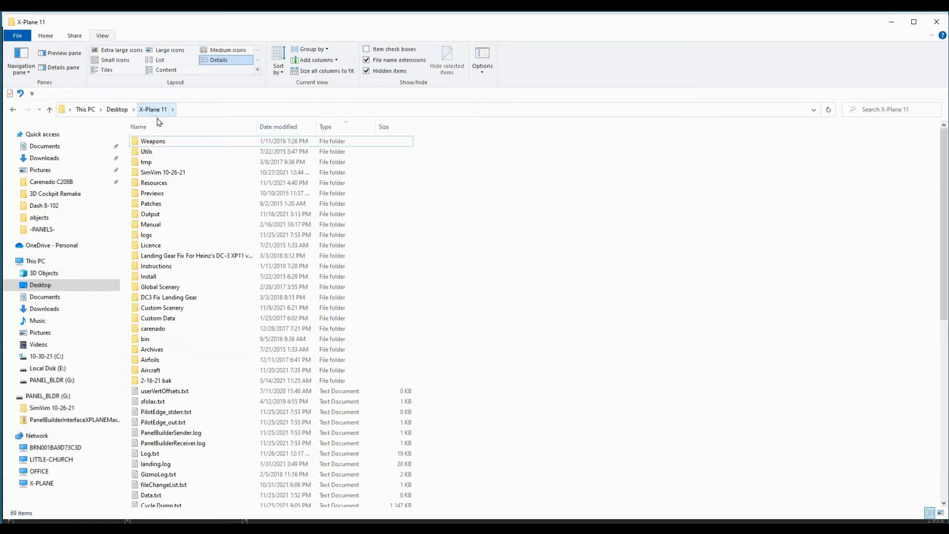
left_click(148, 127)
left_click(151, 153)
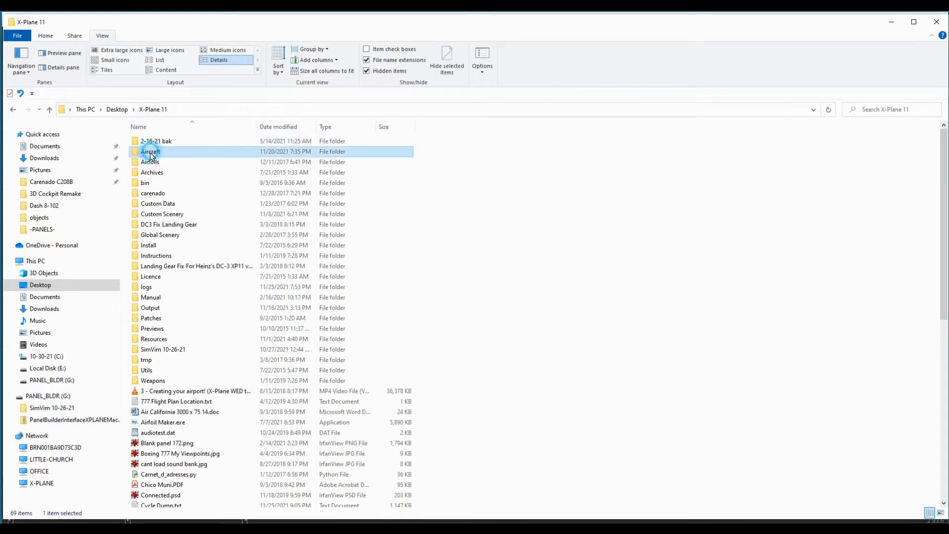
double_click(150, 154)
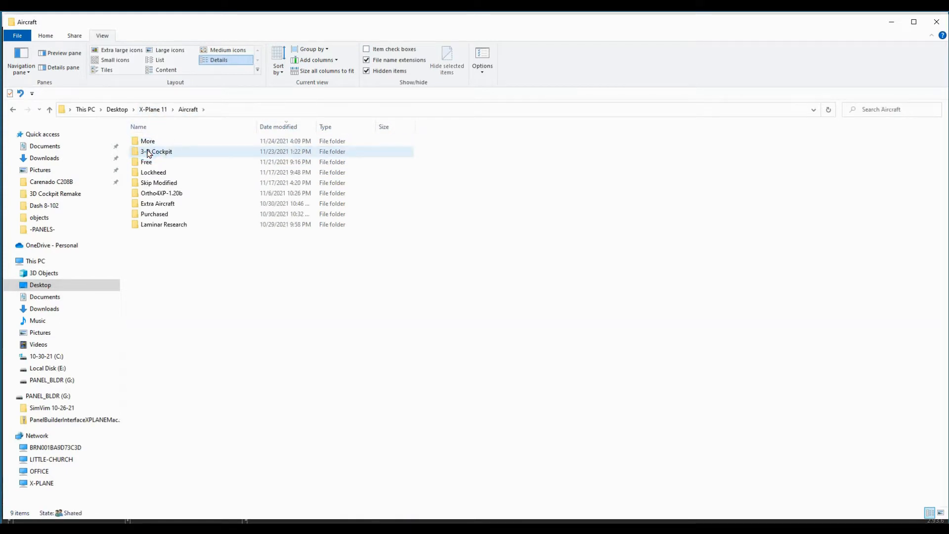
double_click(149, 154)
double_click(153, 141)
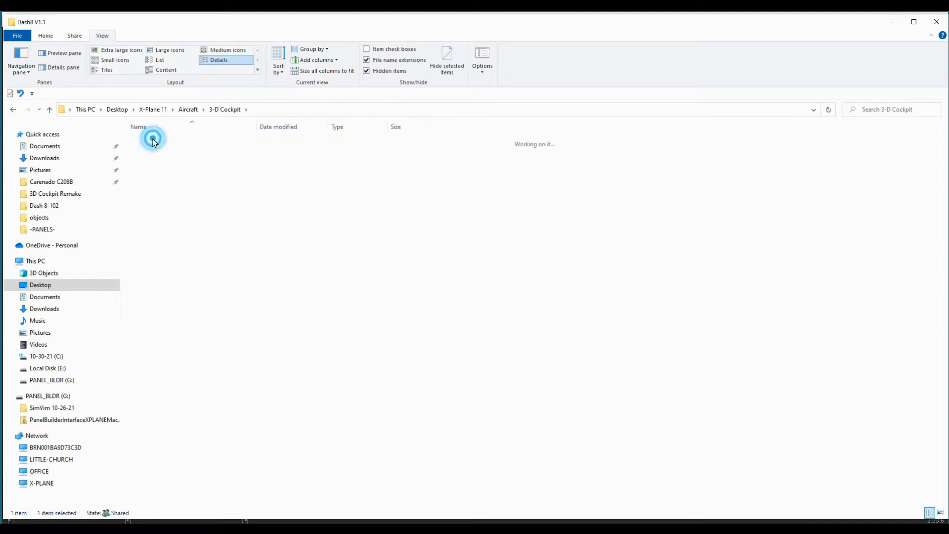
left_click(149, 142)
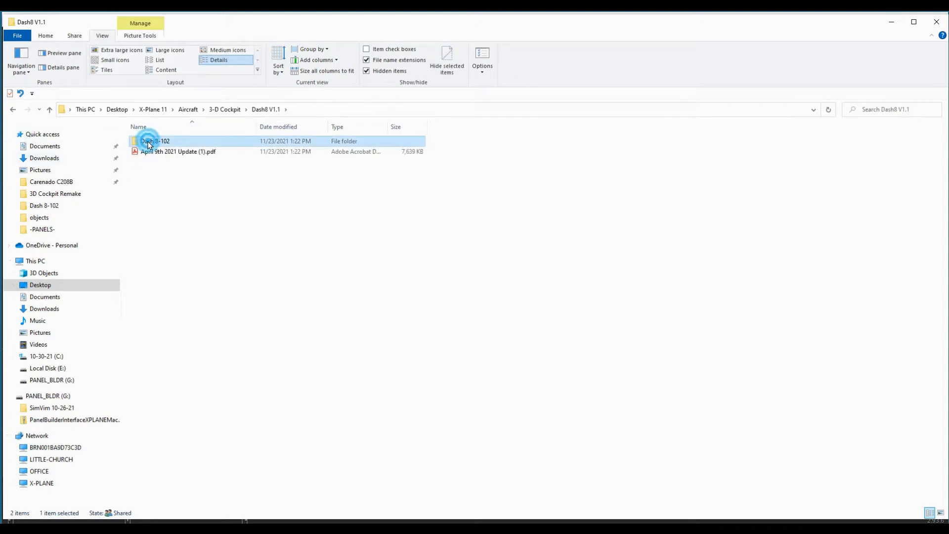
double_click(148, 142)
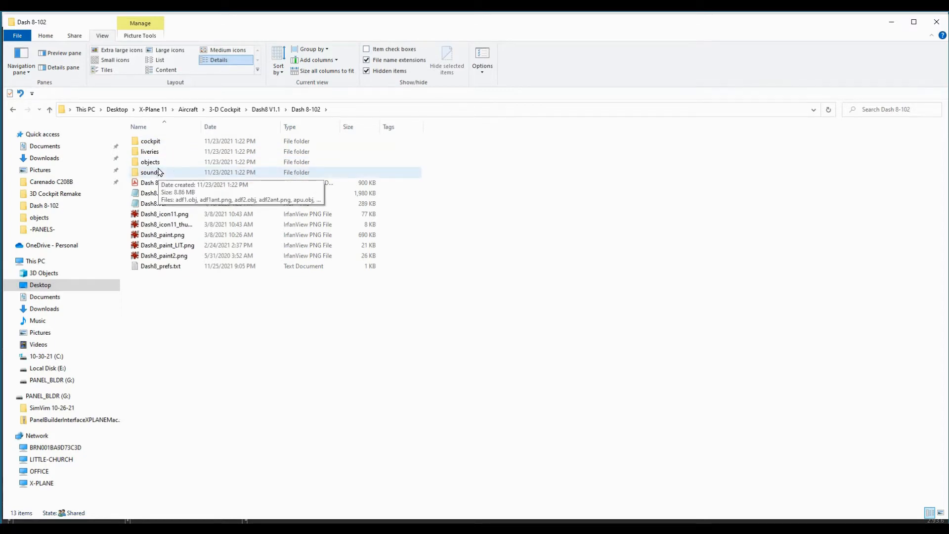
double_click(146, 164)
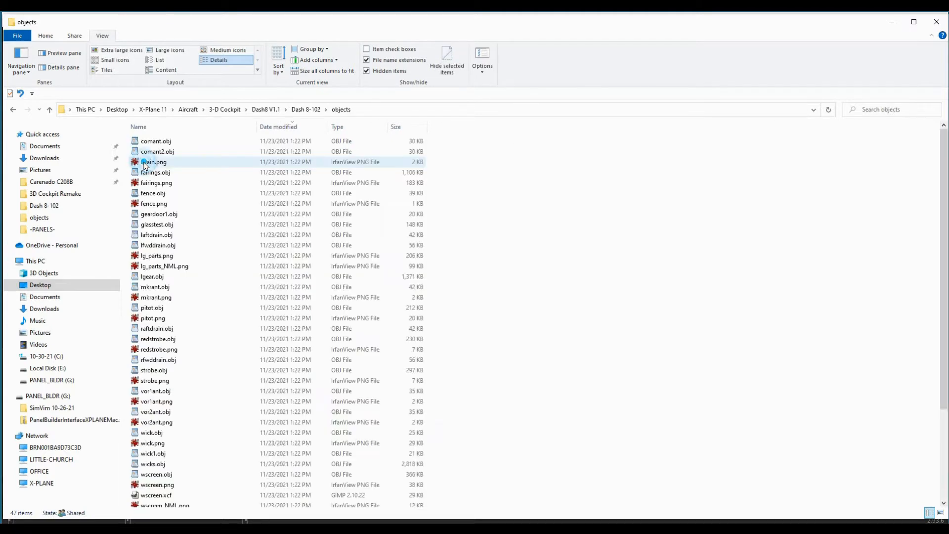
right_click(584, 291)
left_click(513, 359)
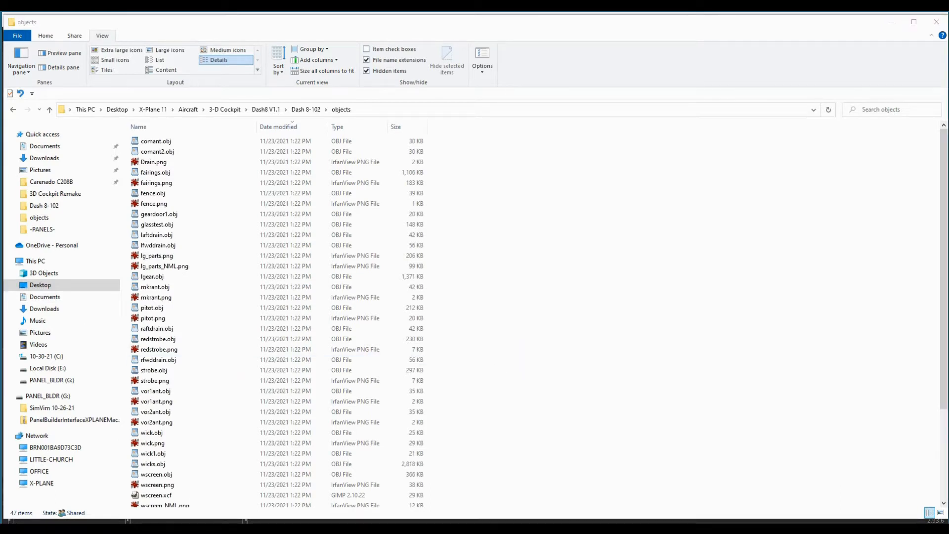
Sort the objects folder by date modified with the newest file first and open Dash8.obj
left_click(275, 128)
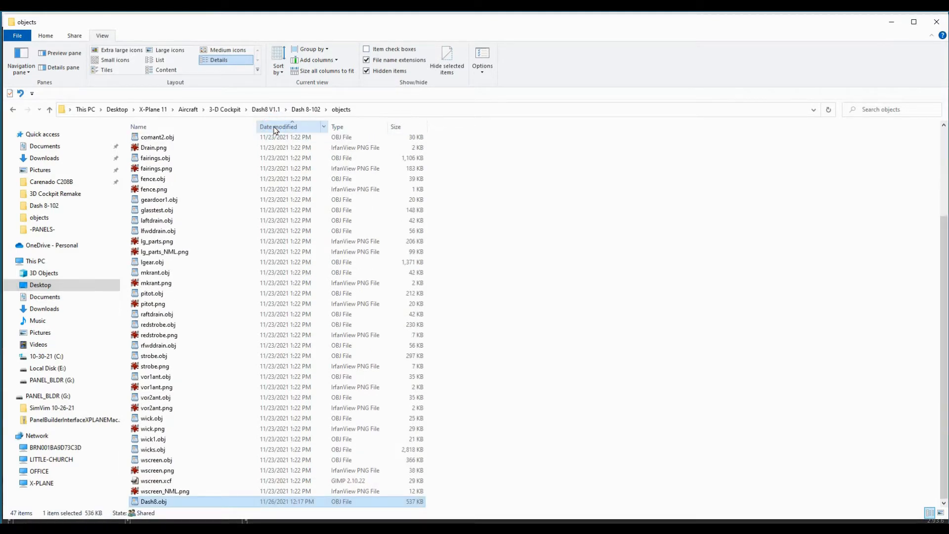
left_click(275, 127)
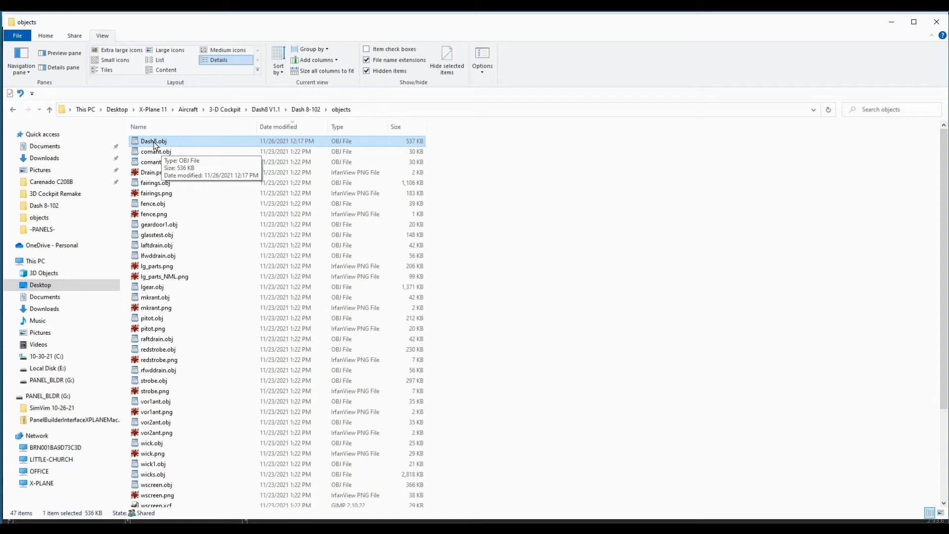
double_click(159, 143)
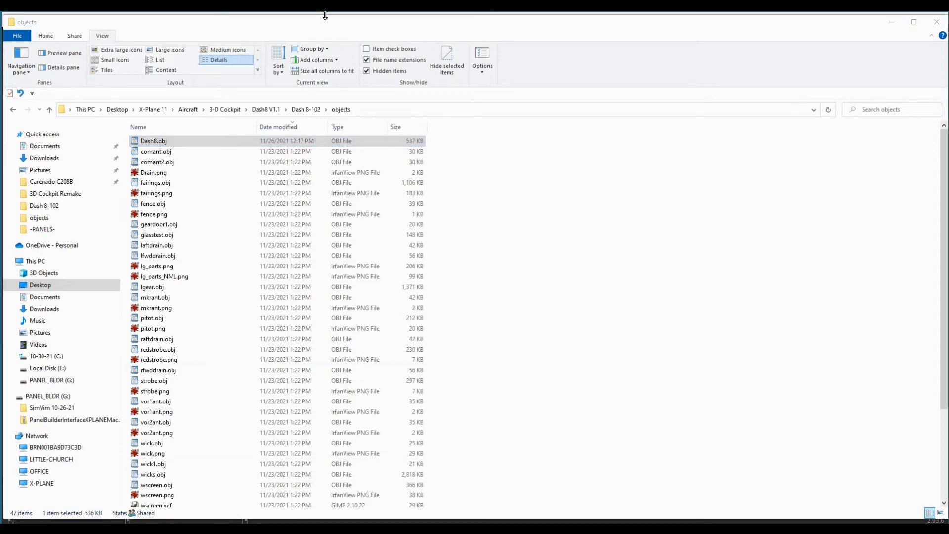
Go back up from the objects folder to the Dash 8-102 aircraft folder
left_click(342, 110)
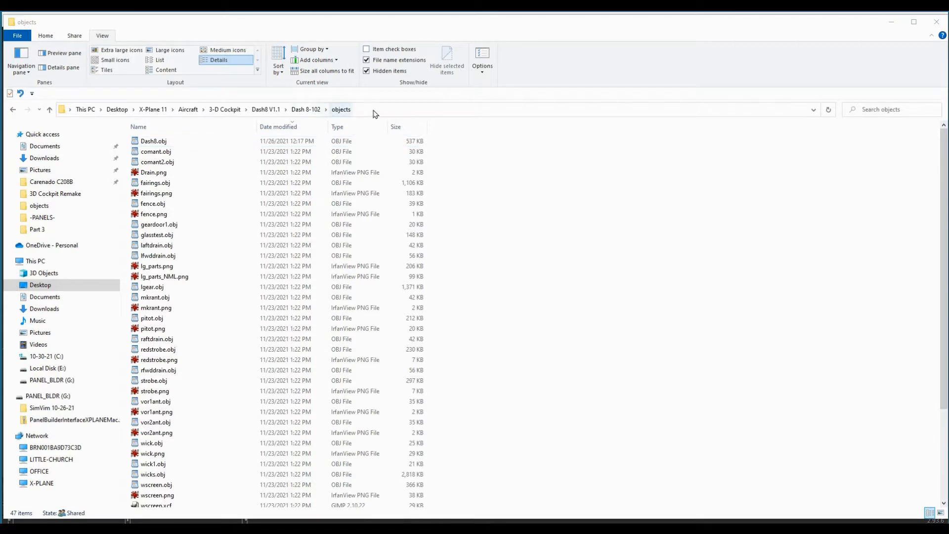
left_click(305, 110)
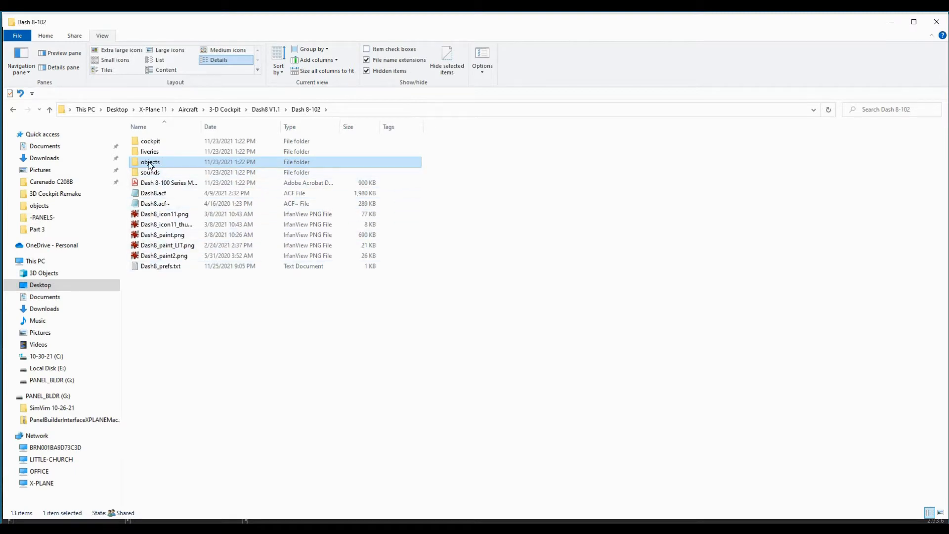
mouse_move(143, 168)
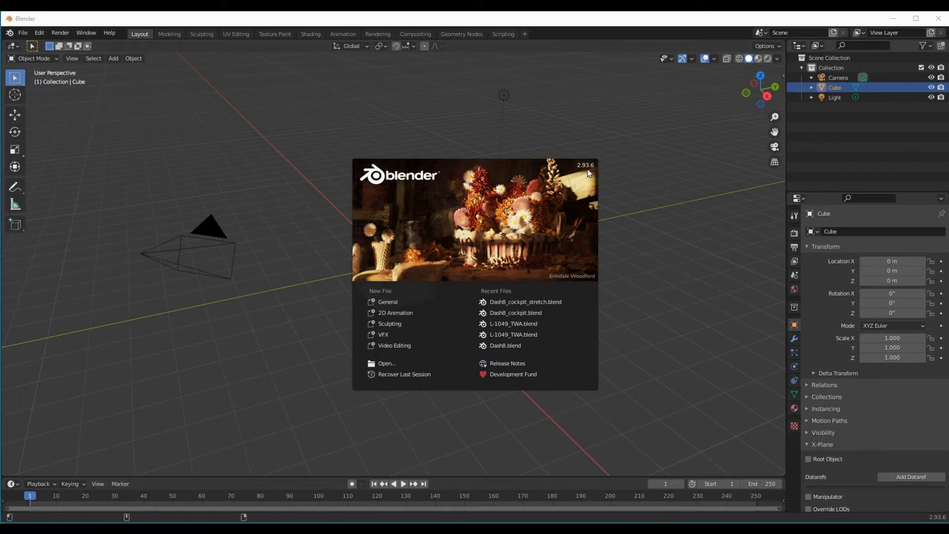
Dismiss the splash screen and delete the default camera and light, keeping only the cube in the scene
left_click(307, 291)
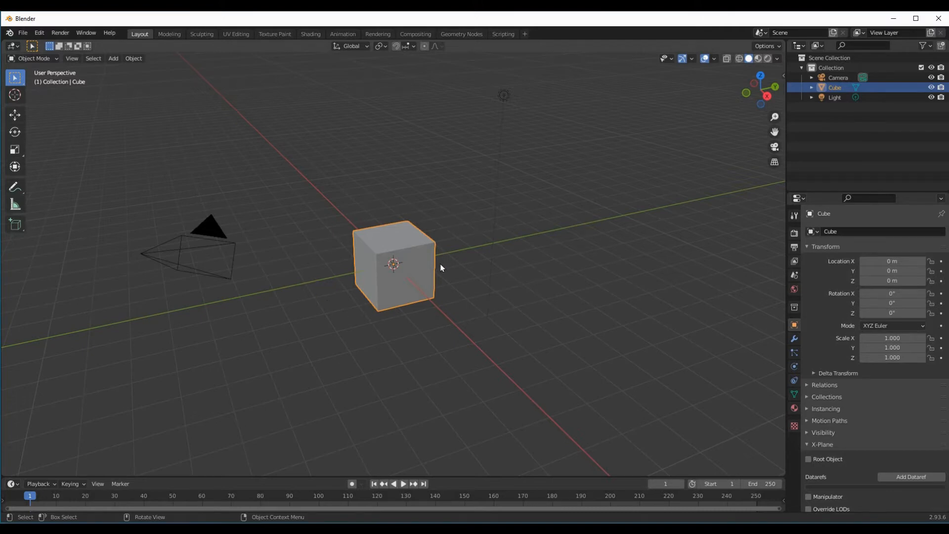
left_click(203, 258)
left_click(189, 243)
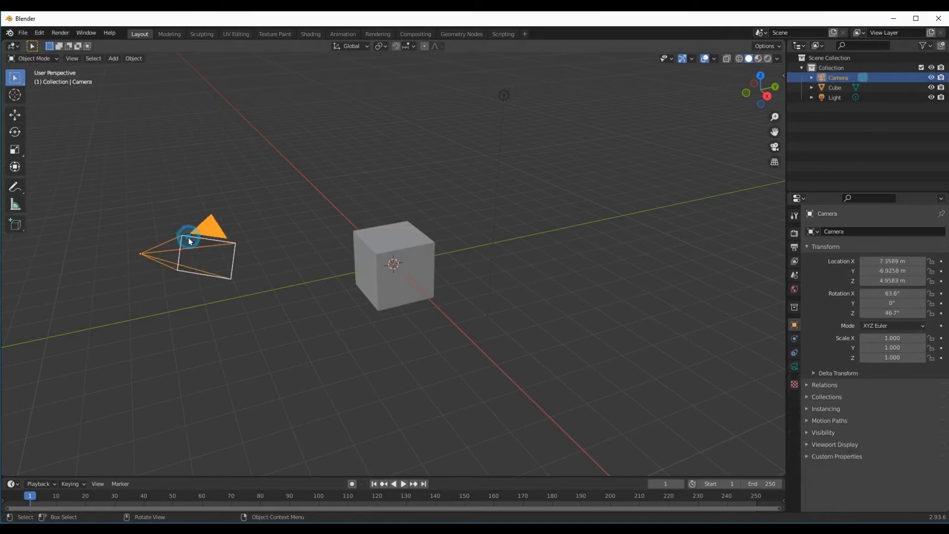
left_click(505, 96)
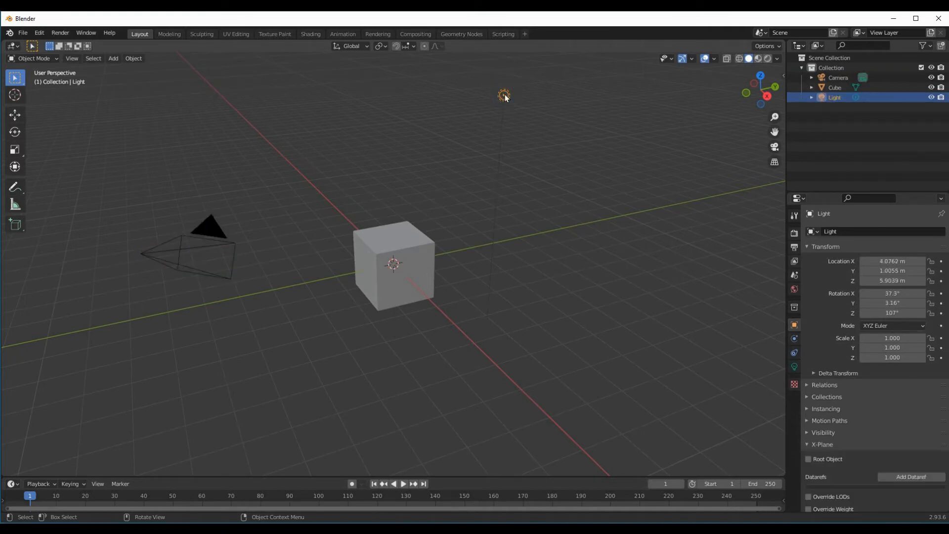
left_click(209, 227)
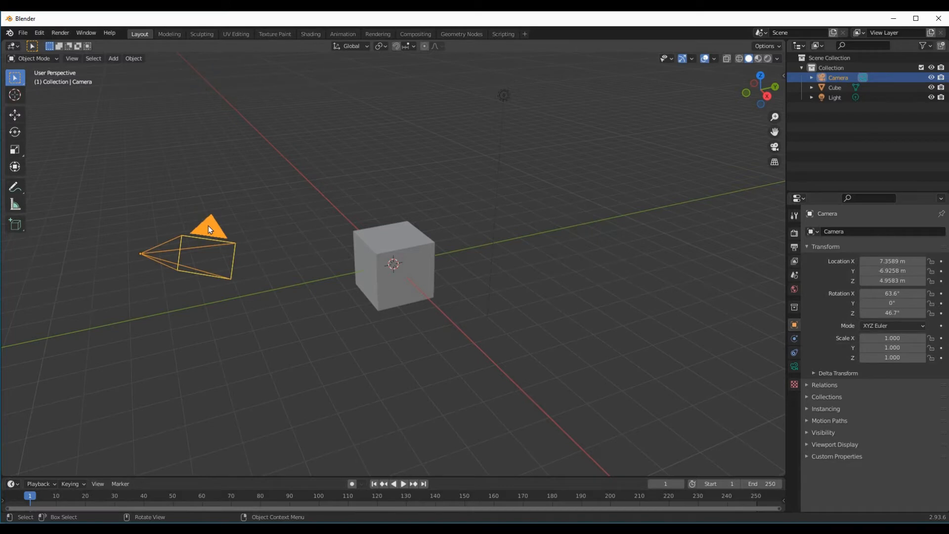
key("Delete")
left_click(504, 92)
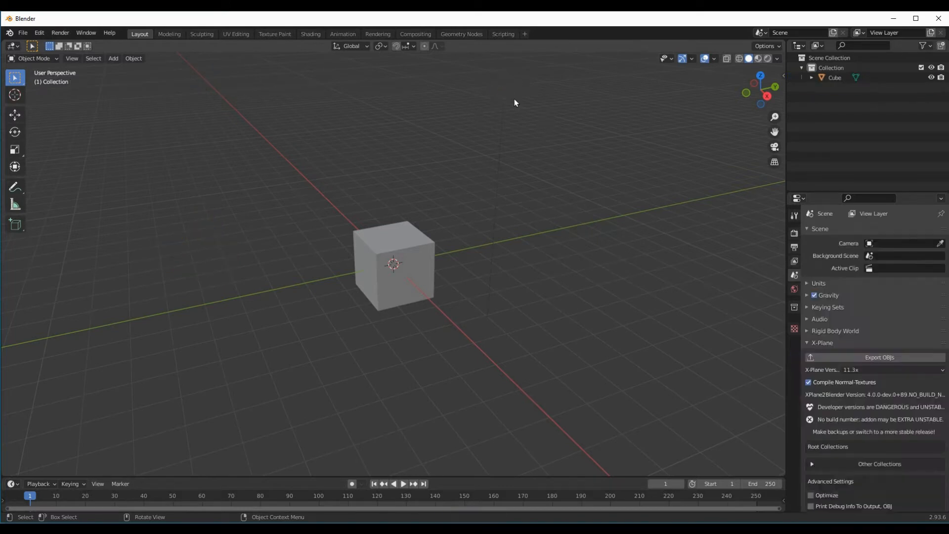
key("Delete")
Enable Emulate Numpad in the keyboard input preferences and close the preferences
left_click(39, 33)
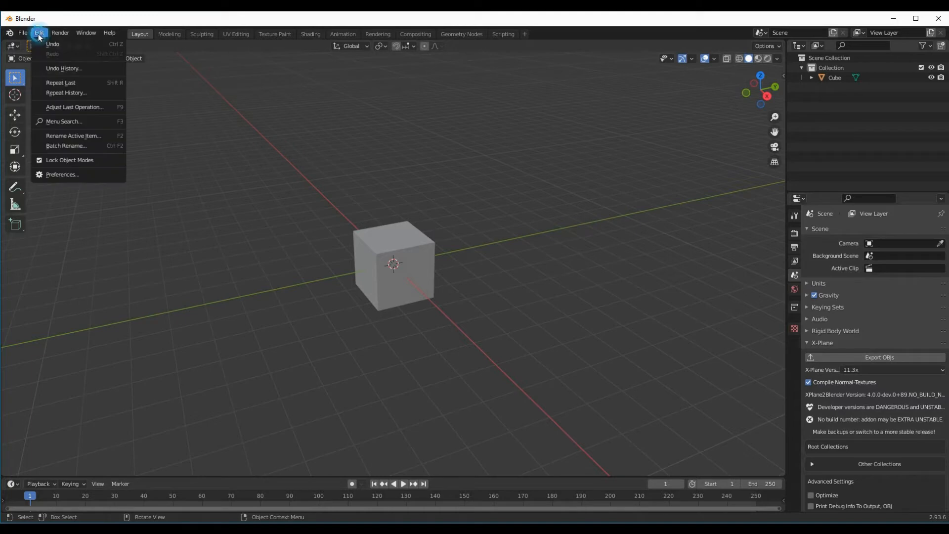
left_click(62, 174)
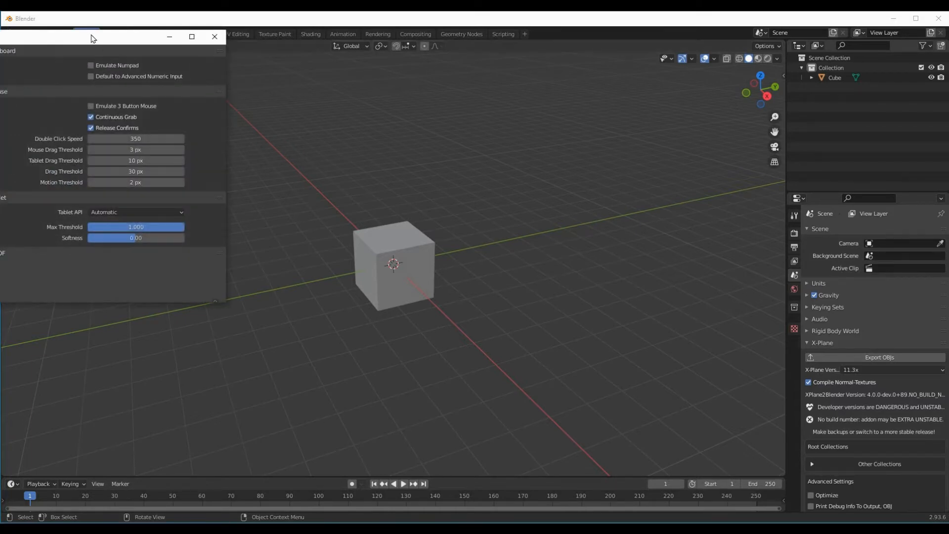
left_click_drag(88, 38, 442, 140)
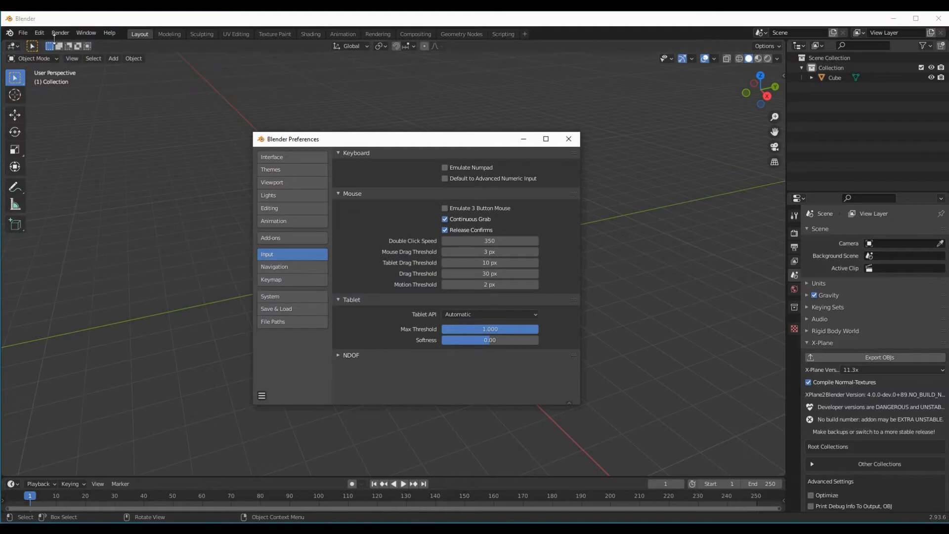
left_click(39, 33)
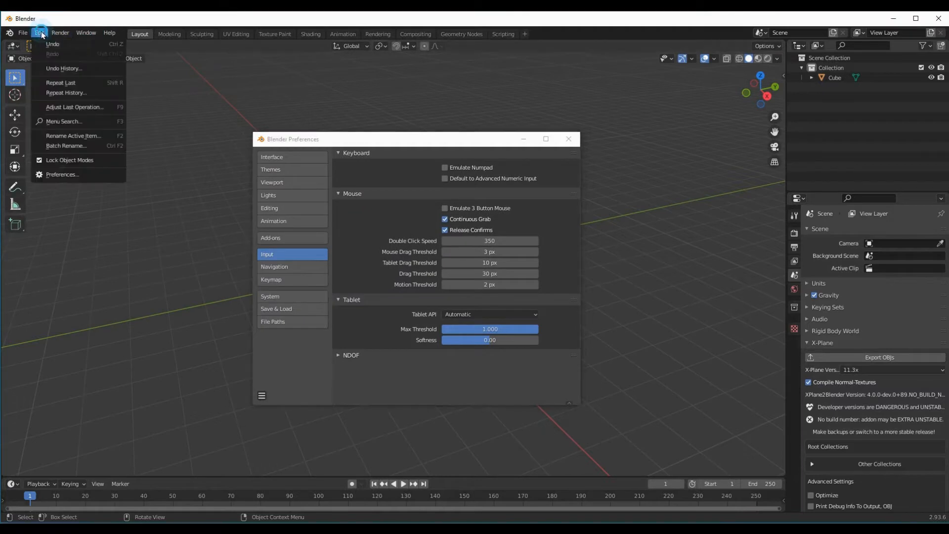
left_click(63, 174)
left_click_drag(450, 142, 437, 133)
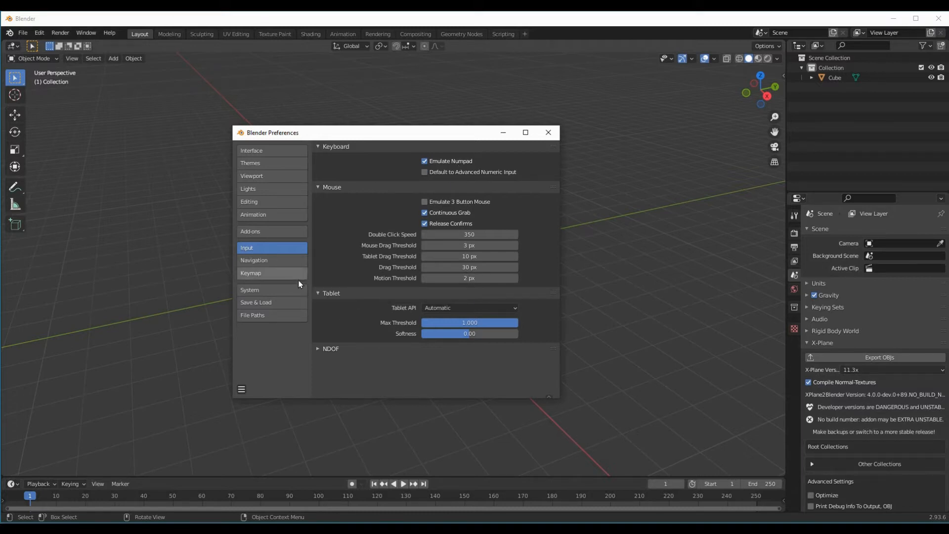
left_click(548, 132)
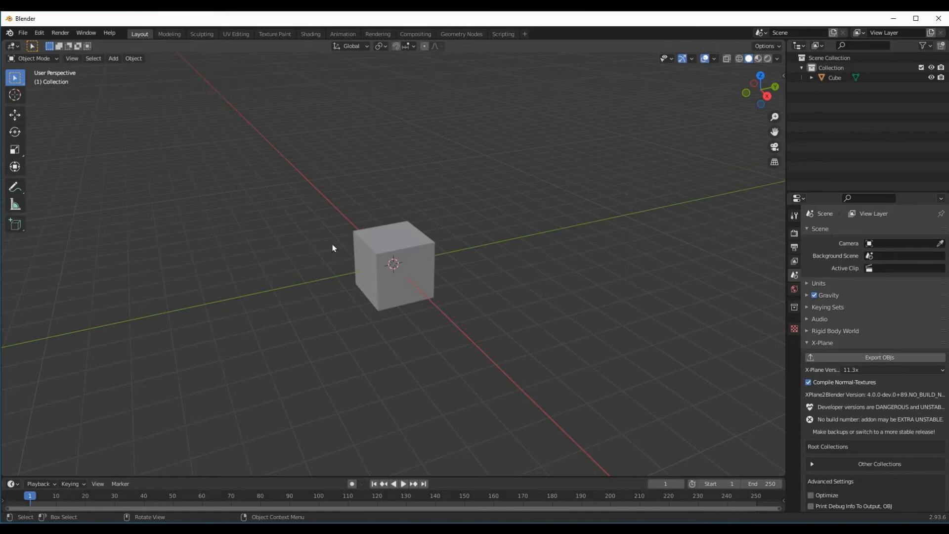
Zoom in and out repeatedly around the cube to examine how the viewport zoom centres
scroll(328, 237, "up", 5)
scroll(328, 238, "down", 4)
scroll(327, 238, "up", 5)
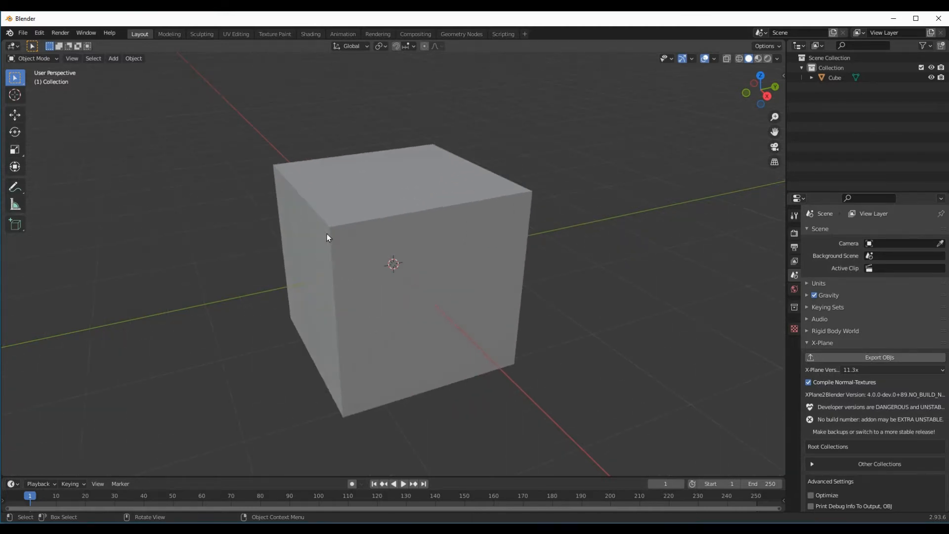
scroll(327, 234, "down", 5)
scroll(326, 234, "up", 7)
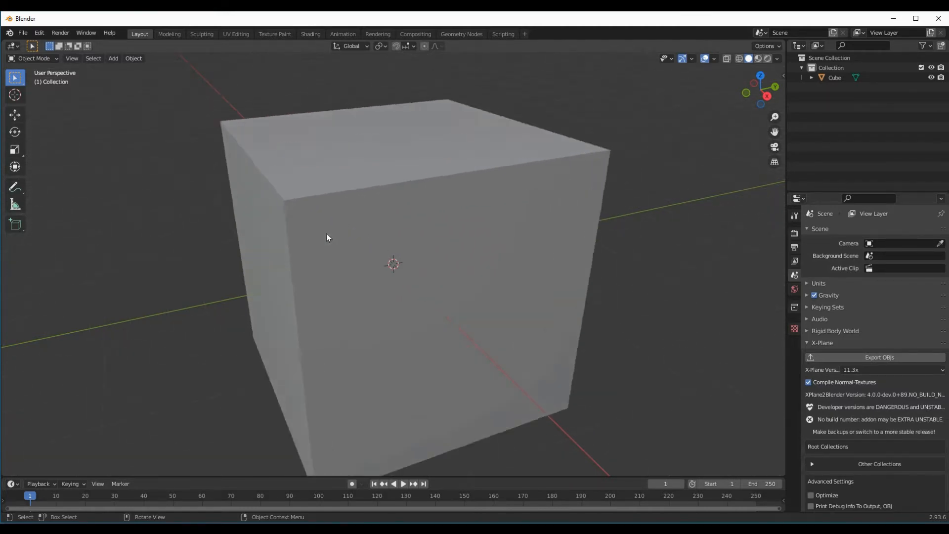
scroll(168, 227, "down", 6)
scroll(168, 226, "up", 3)
scroll(274, 233, "down", 3)
scroll(604, 212, "up", 3)
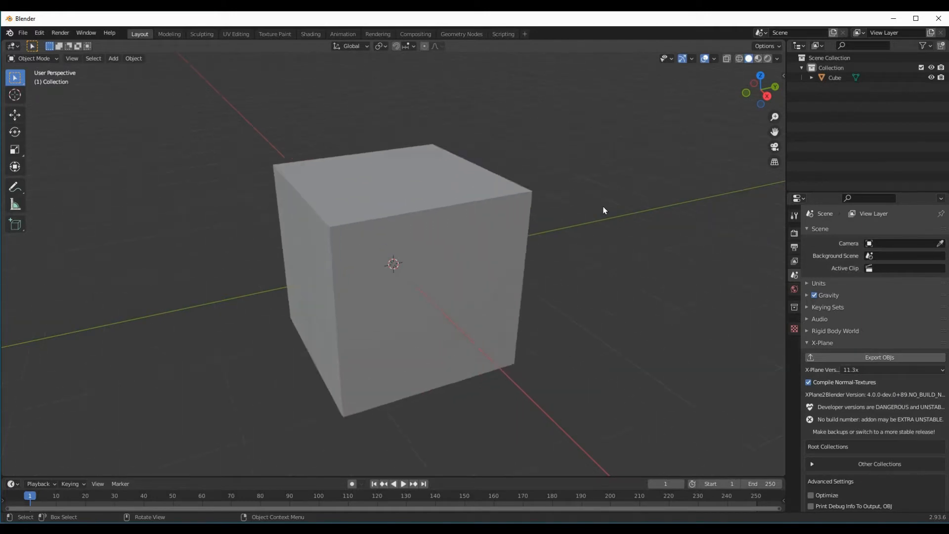
scroll(603, 210, "down", 4)
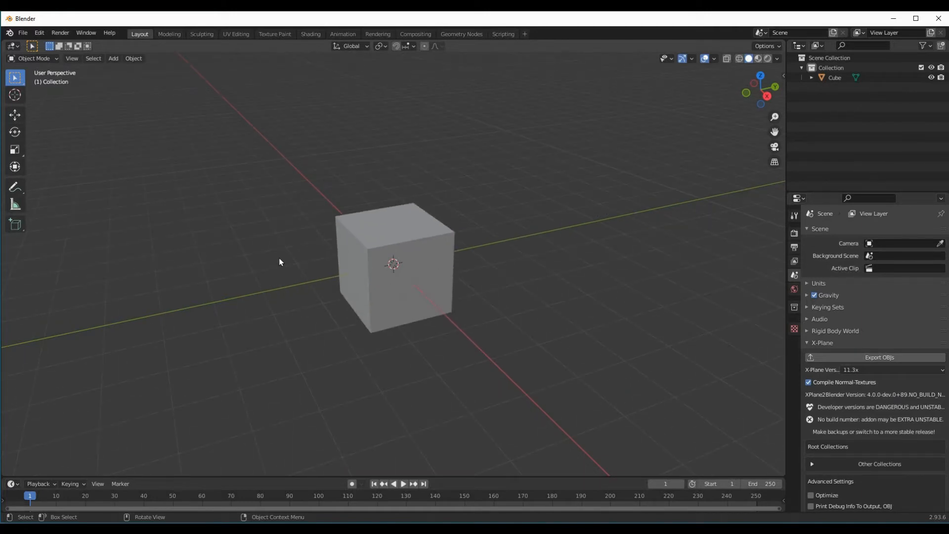
scroll(280, 261, "up", 3)
scroll(280, 261, "down", 2)
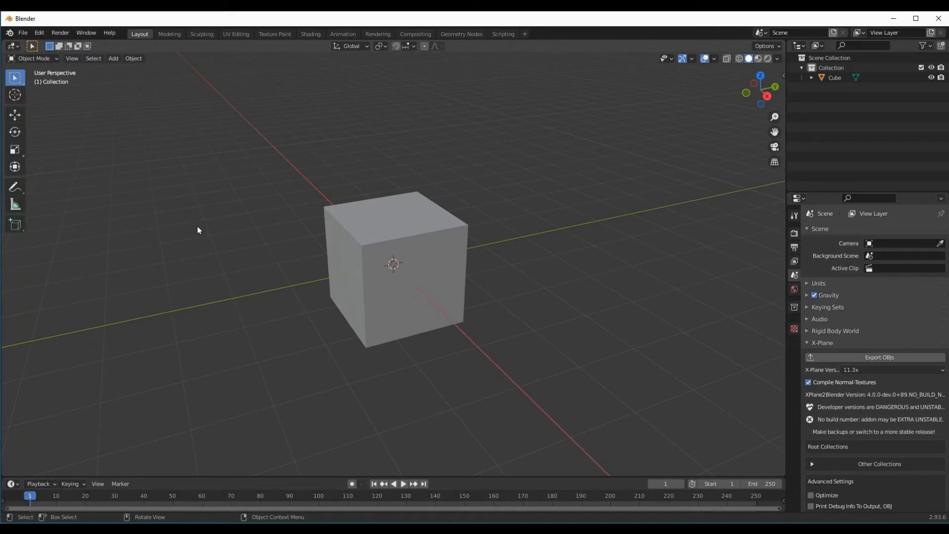
Enable Zoom to Mouse Position in the navigation preferences and close the preferences
left_click(20, 33)
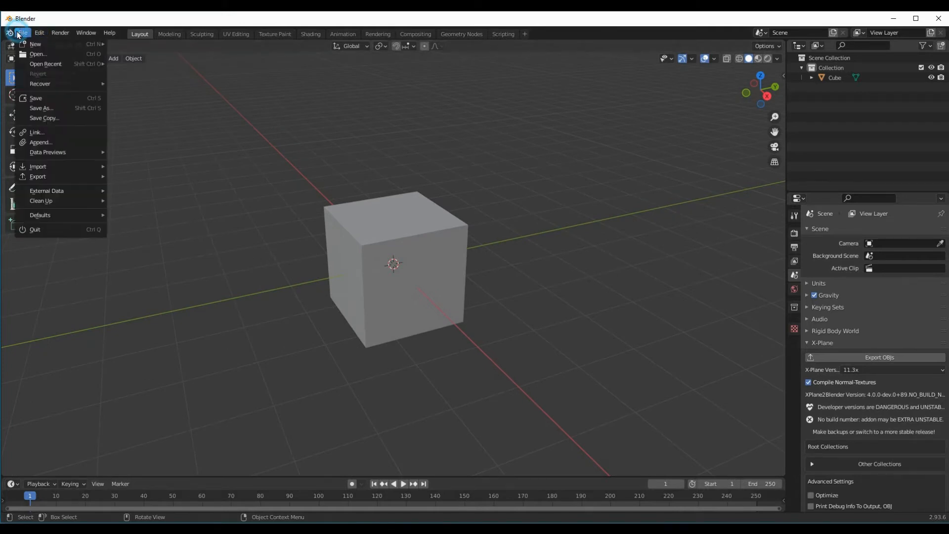
mouse_move(39, 33)
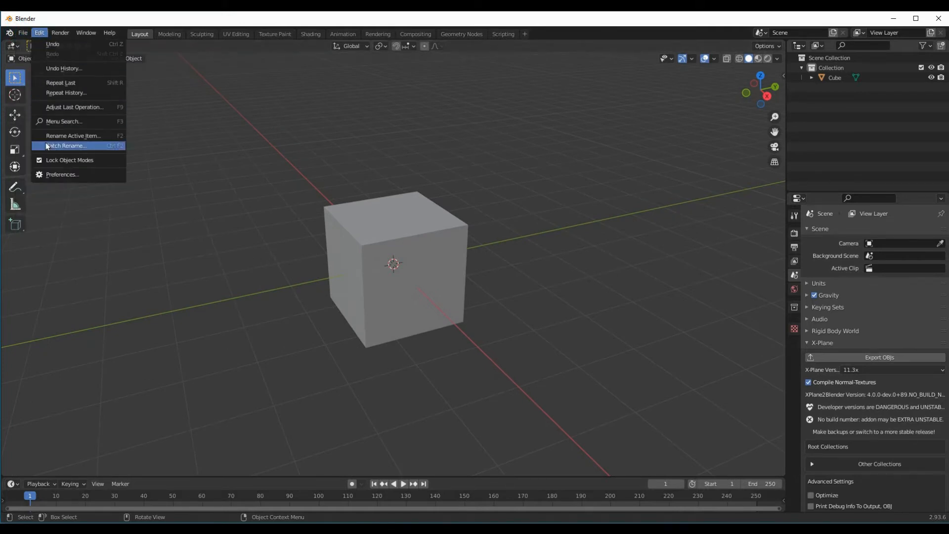
left_click(71, 175)
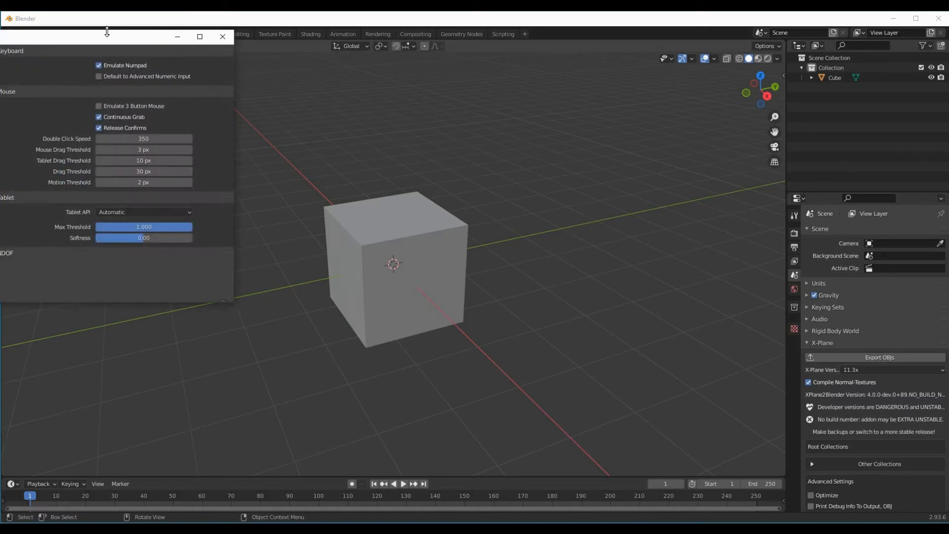
left_click_drag(105, 40, 496, 123)
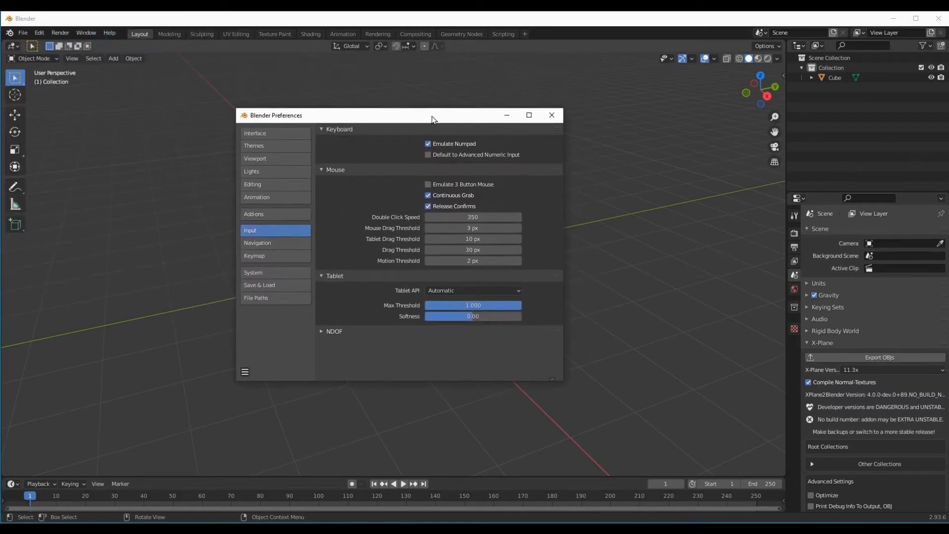
left_click(260, 241)
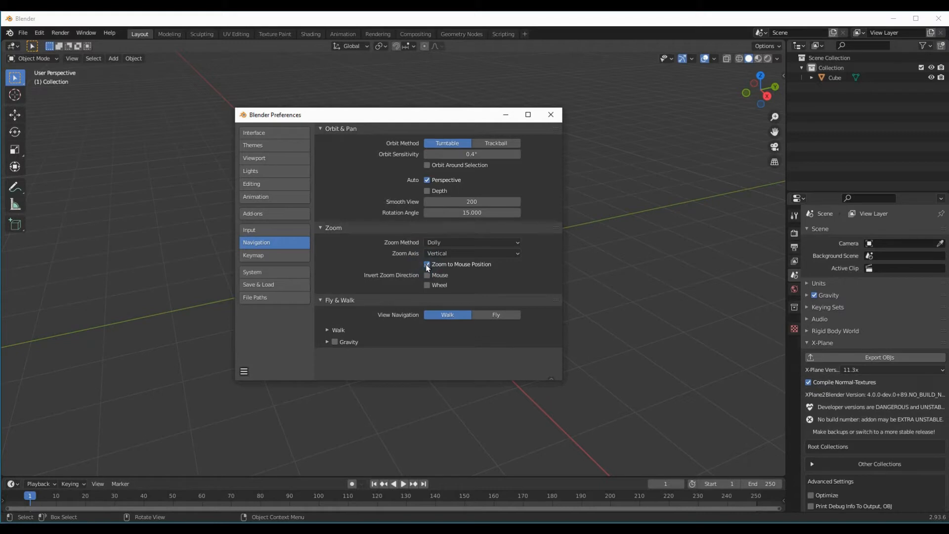
left_click(550, 115)
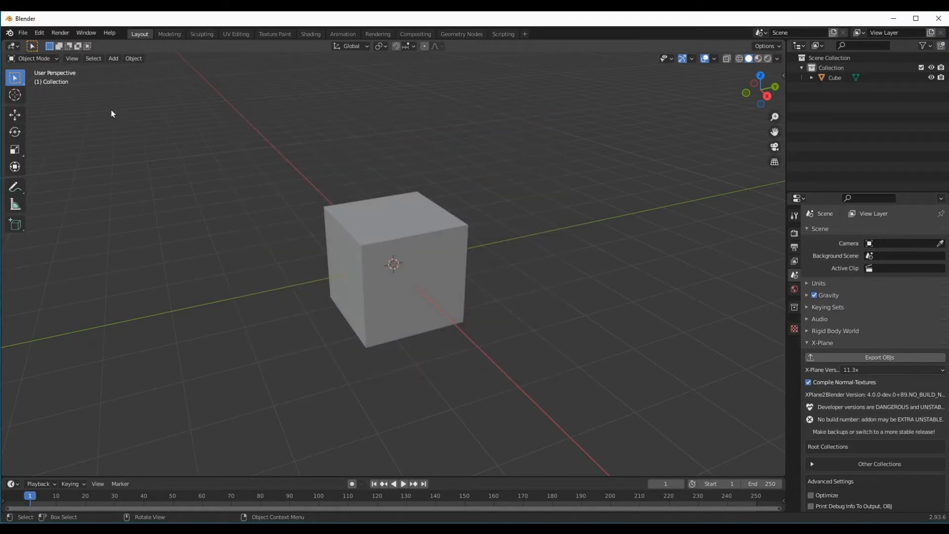
Test zooming towards different pointer positions around the cube, and orbit the view to check navigation
scroll(111, 113, "down", 4)
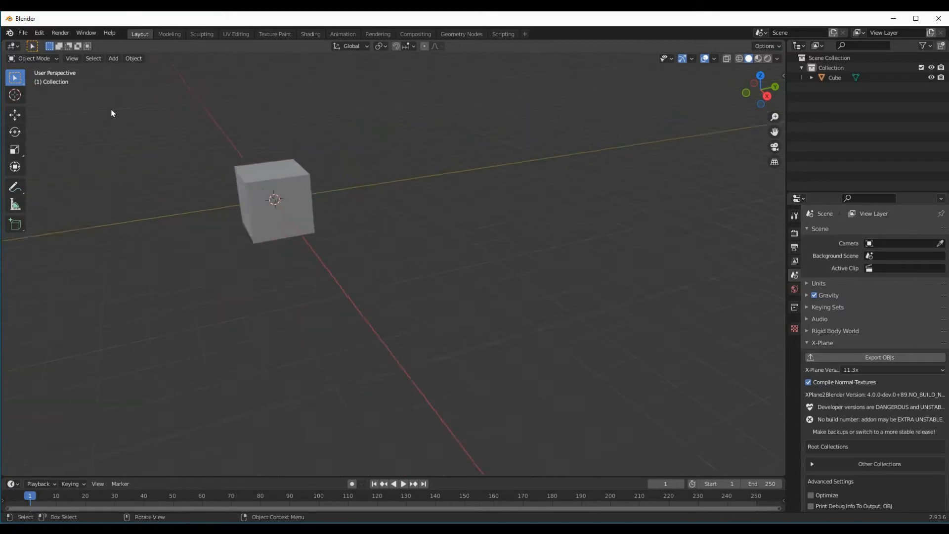
scroll(669, 292, "down", 5)
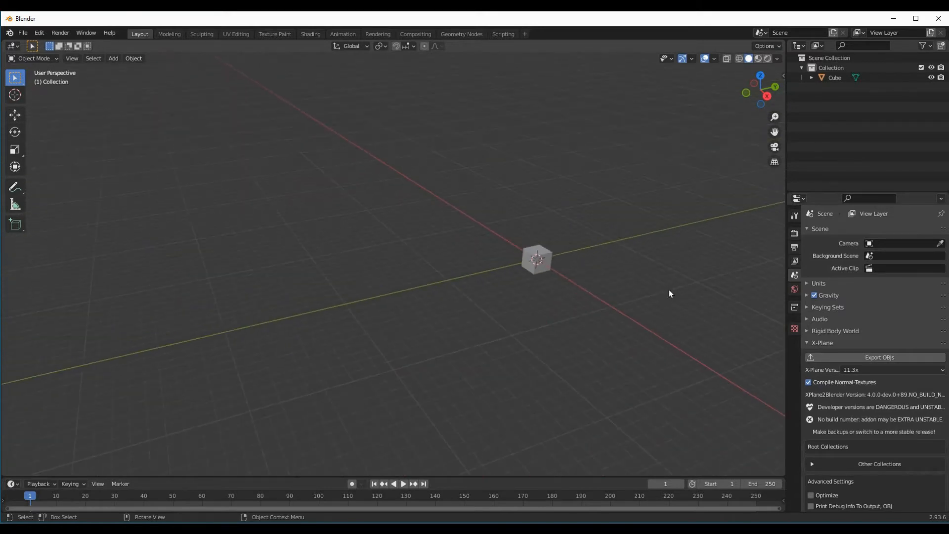
scroll(410, 240, "down", 1)
scroll(375, 233, "up", 3)
scroll(375, 233, "down", 8)
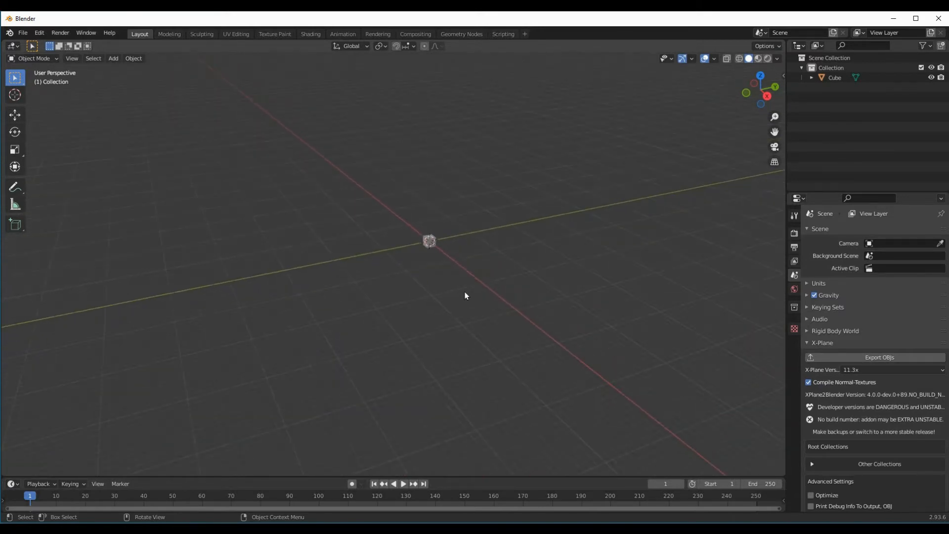
scroll(466, 282, "up", 2)
scroll(629, 266, "up", 3)
scroll(566, 206, "up", 2)
scroll(435, 183, "down", 1)
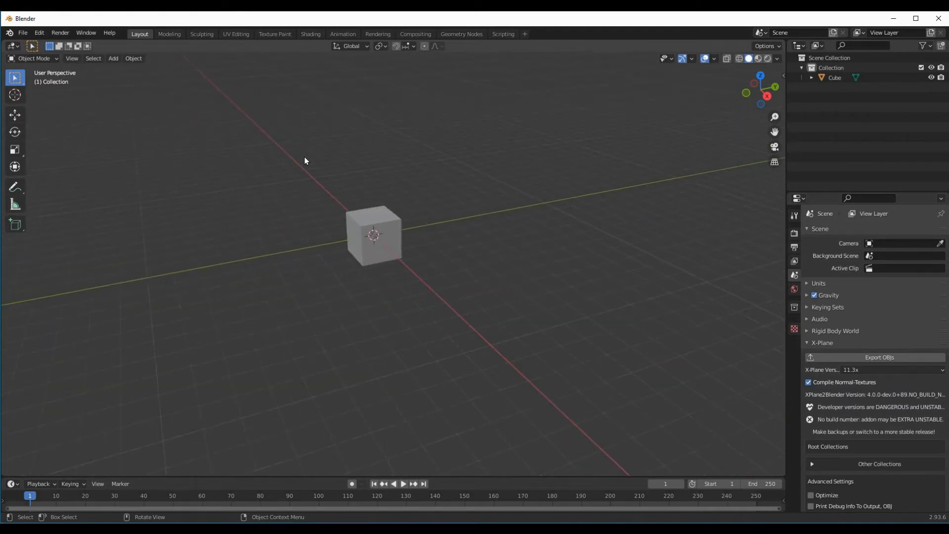
scroll(390, 254, "up", 5)
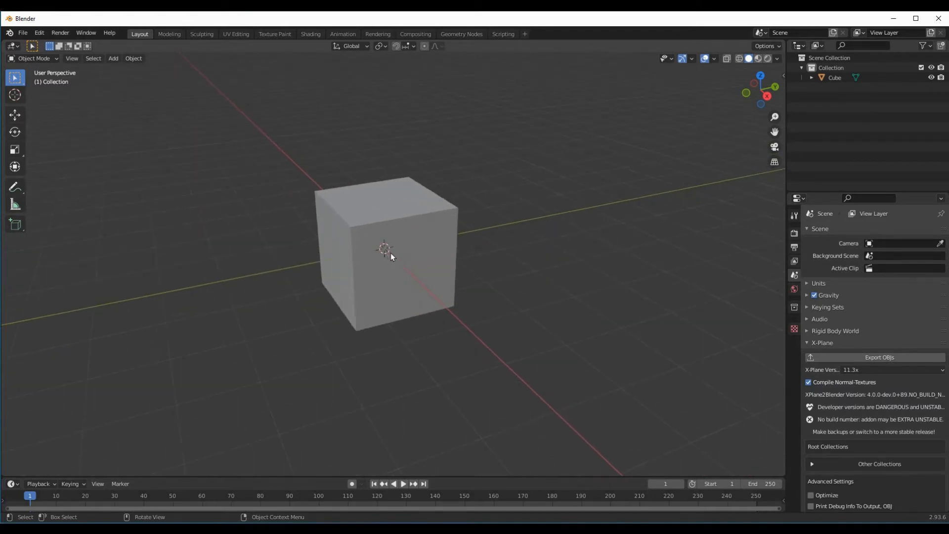
scroll(390, 253, "up", 1)
scroll(391, 252, "down", 2)
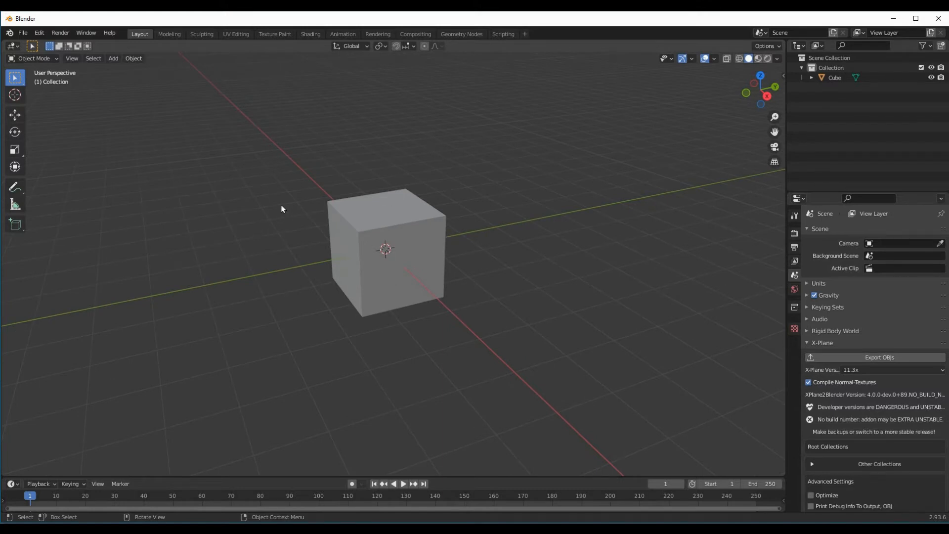
middle_click_drag(327, 206, 283, 299)
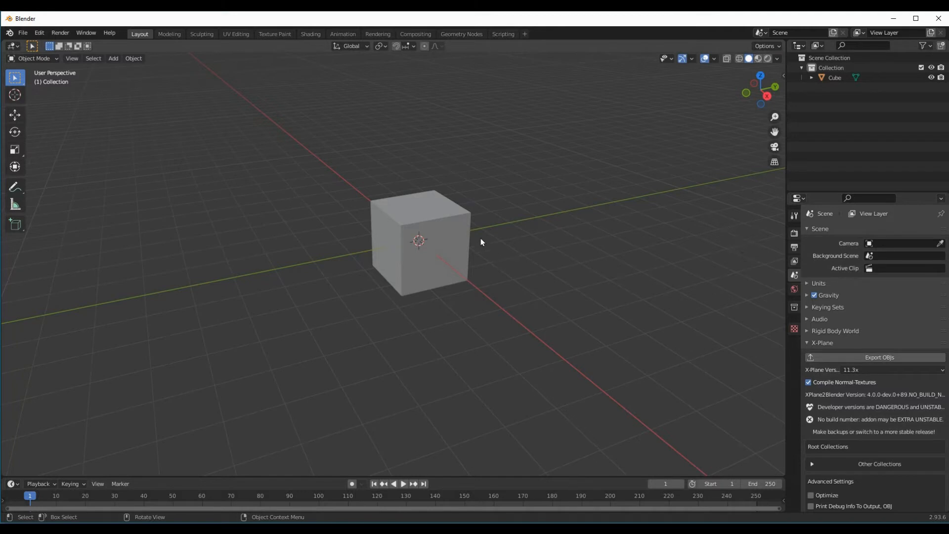
Select and deselect the cube, and switch the viewport to the right orthographic view
left_click(430, 232)
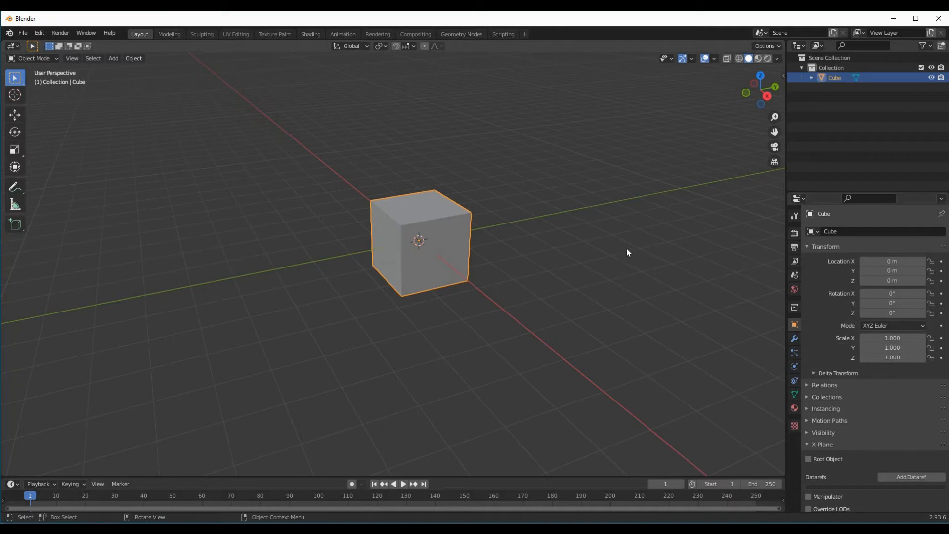
scroll(653, 239, "down", 1)
scroll(654, 239, "down", 2)
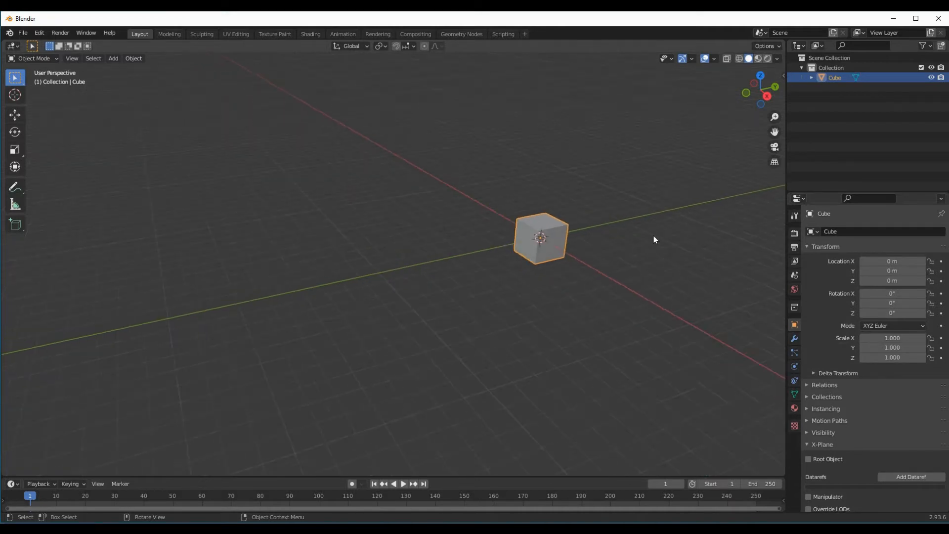
scroll(654, 241, "down", 1)
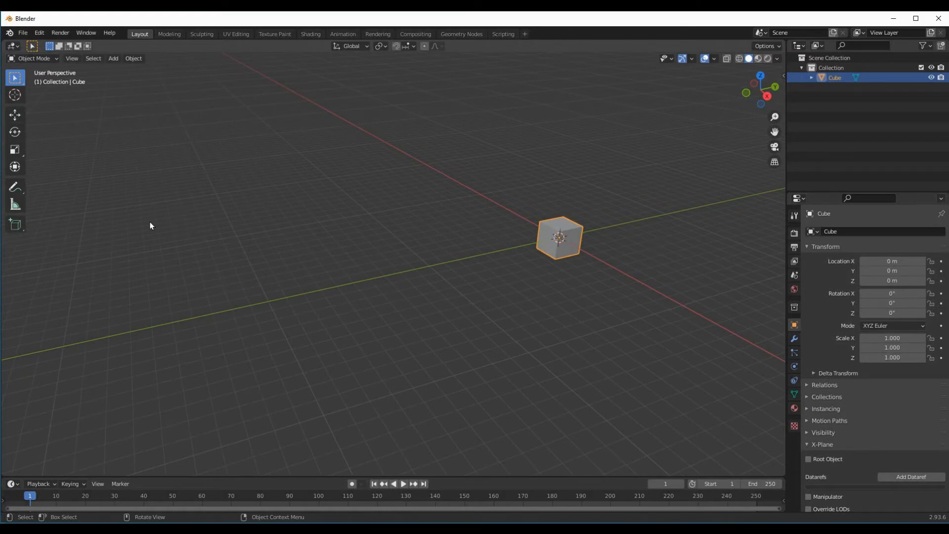
left_click(197, 230)
key("KP_3")
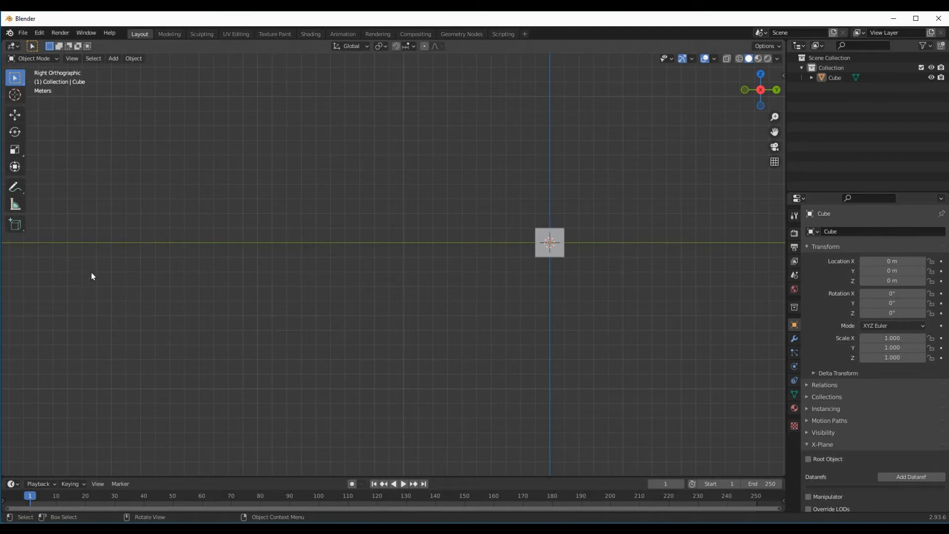
Start an XPlane 11 Object import and browse from the Desktop's X-Plane 11 folder to the Dash 8-102 aircraft's objects folder
left_click(22, 33)
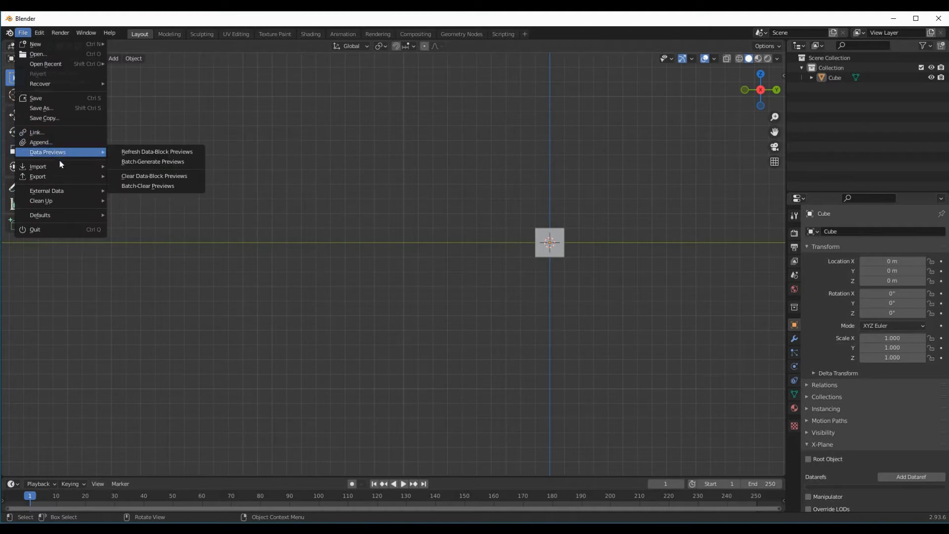
mouse_move(58, 166)
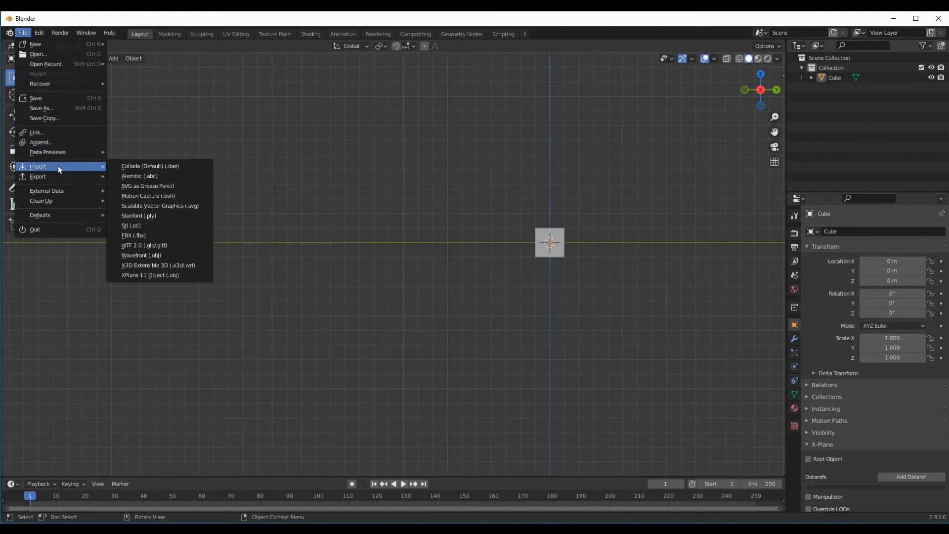
left_click(148, 276)
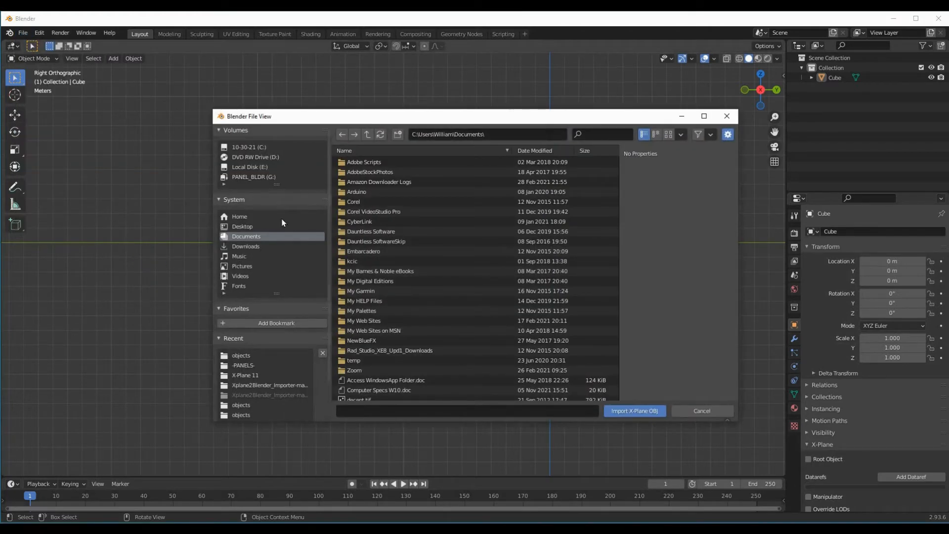
left_click(241, 226)
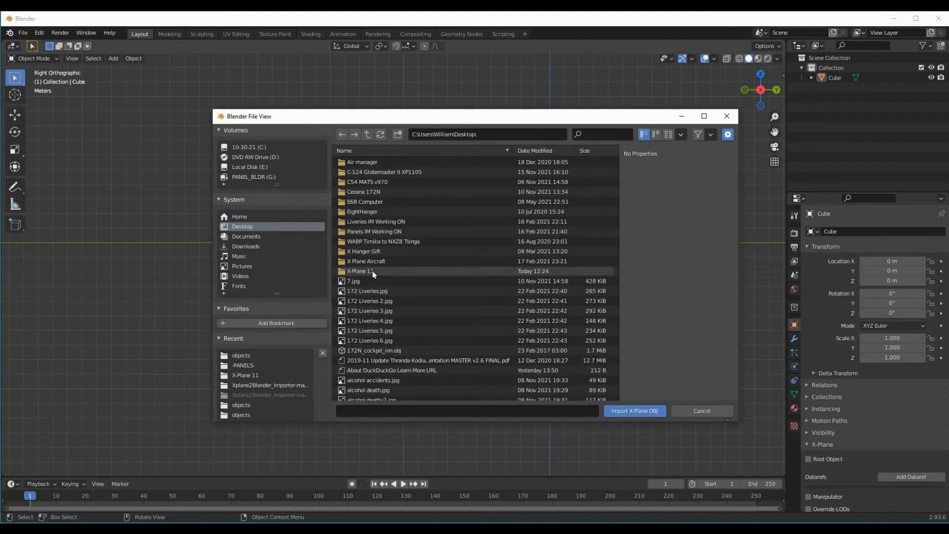
left_click(371, 271)
left_click(368, 172)
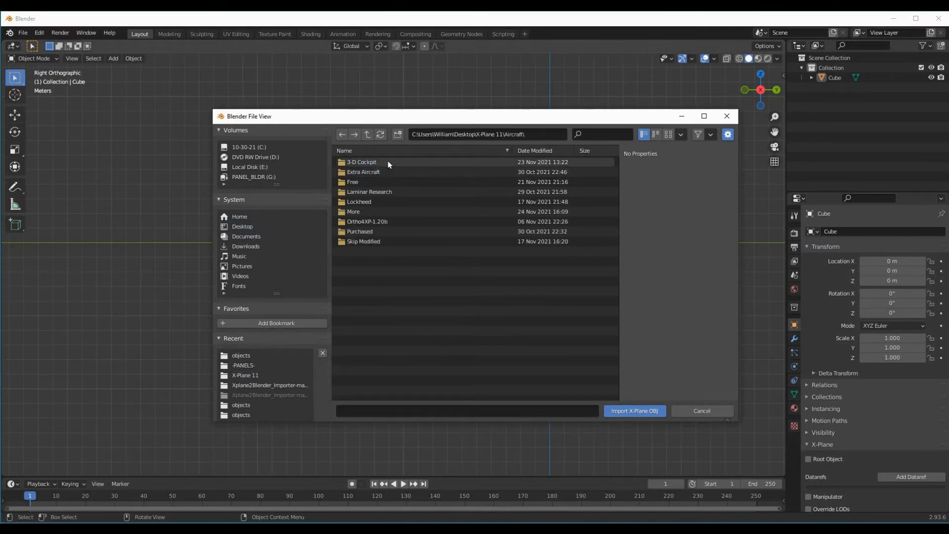
left_click(354, 162)
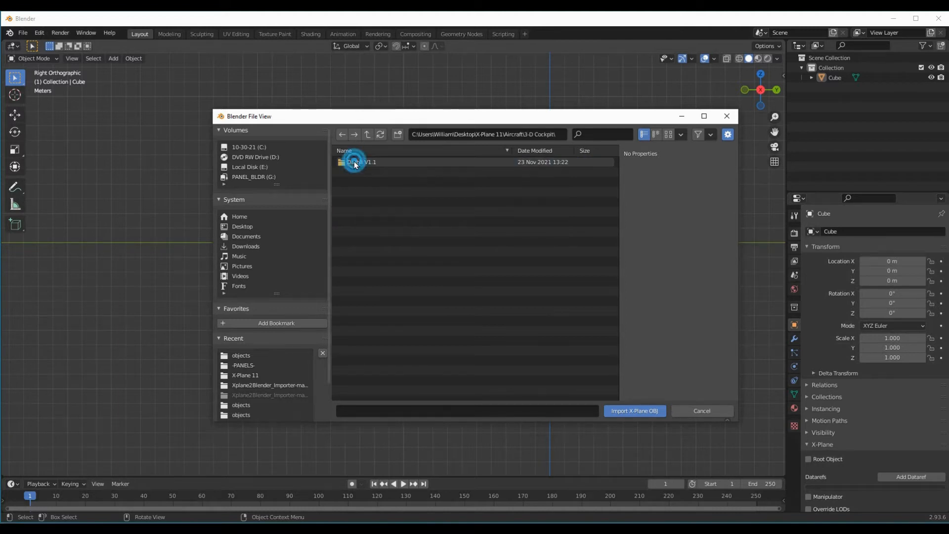
left_click(354, 162)
left_click(354, 162)
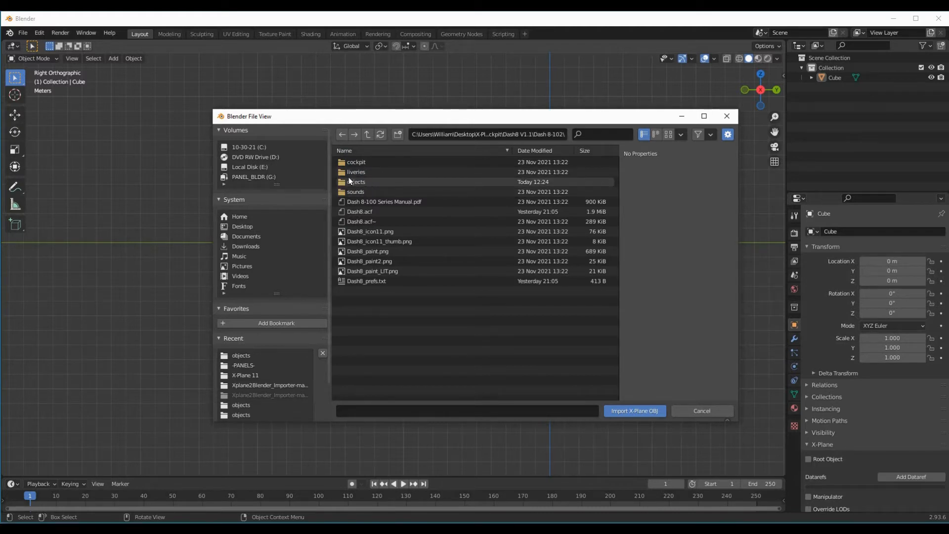
double_click(348, 182)
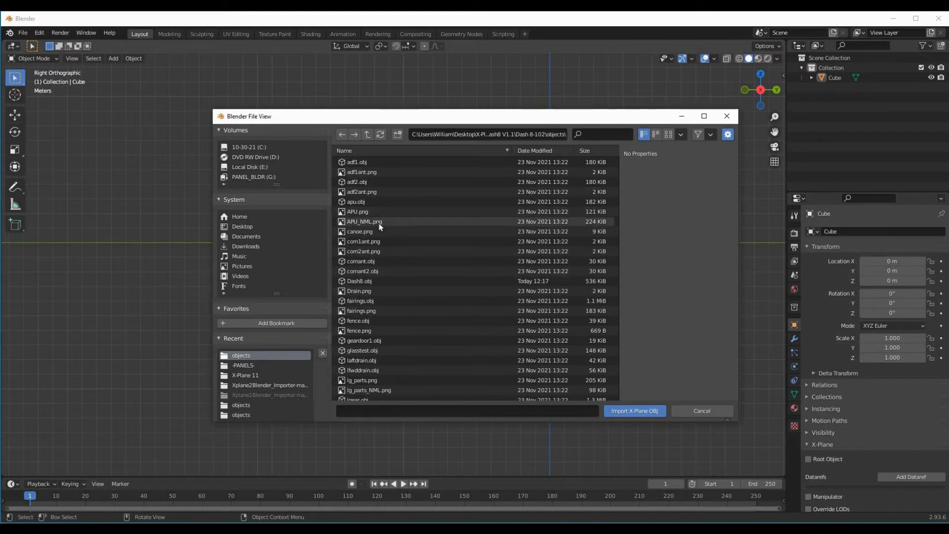
Sort the files by modification date and import Dash8.obj as an X-Plane object
left_click(544, 152)
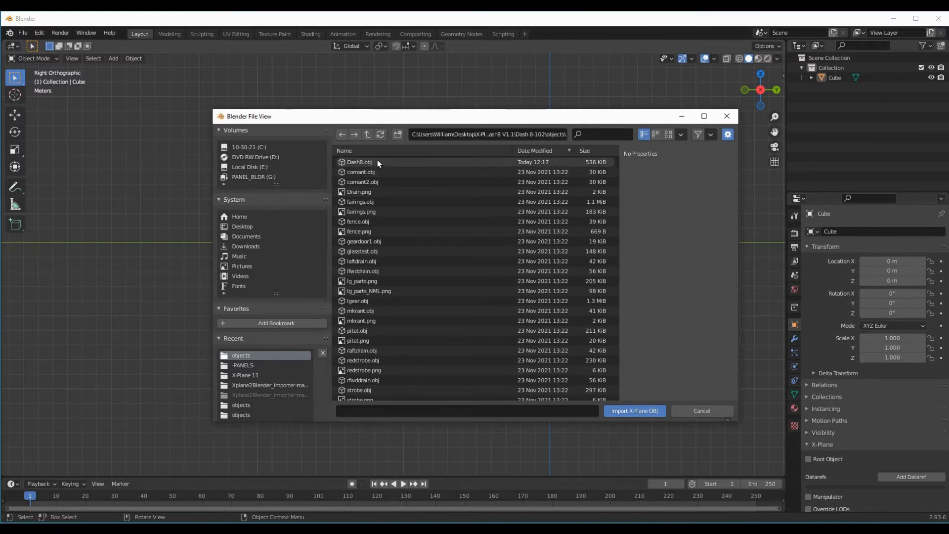
left_click(356, 163)
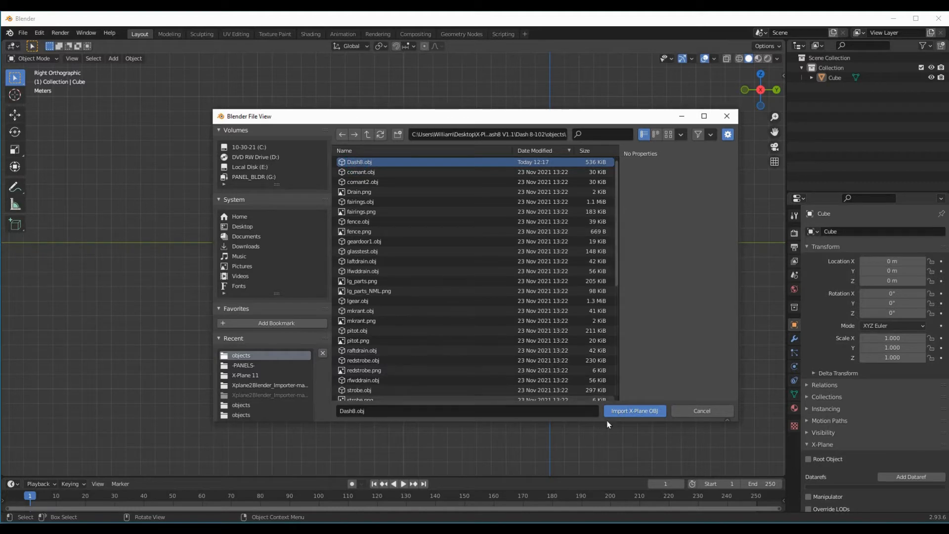
left_click(636, 411)
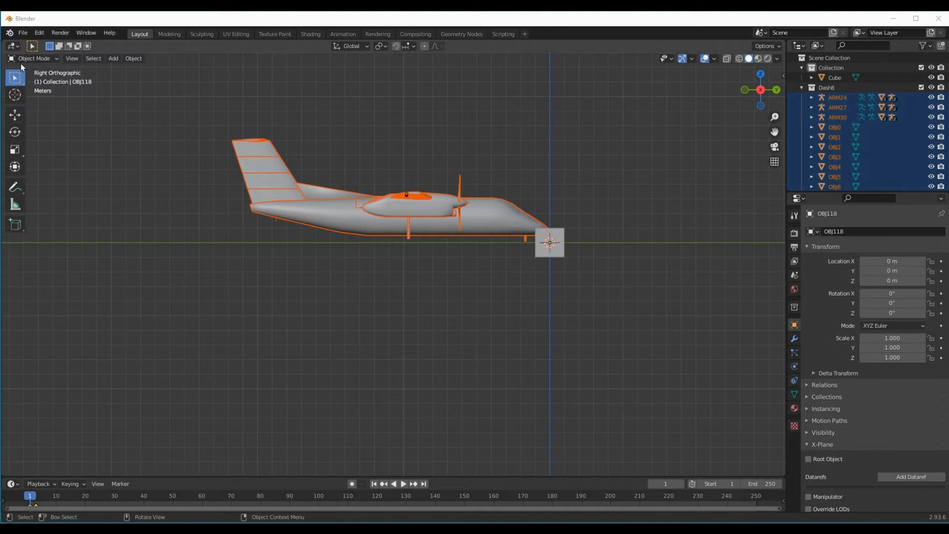
Switch the imported aircraft to Edit Mode and toggle between the modes, ending in Object Mode
left_click(55, 59)
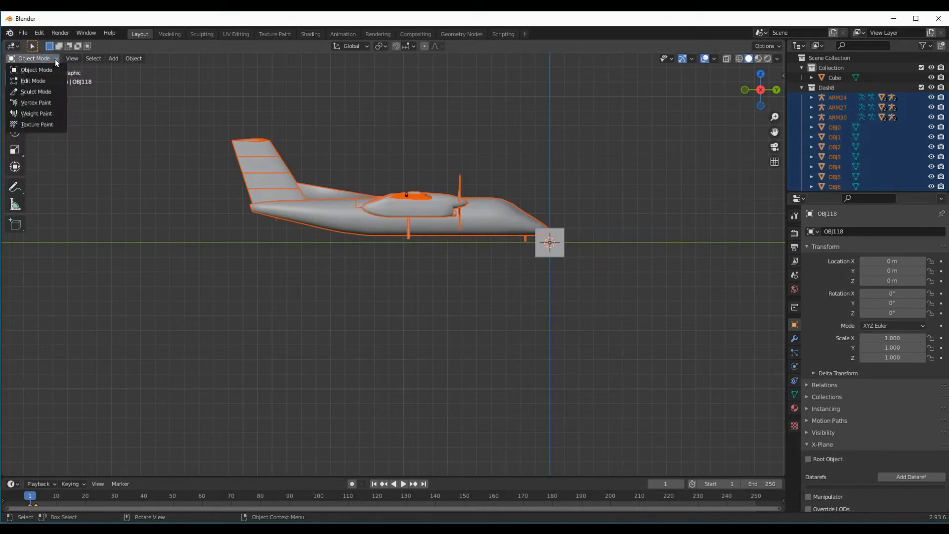
left_click(40, 82)
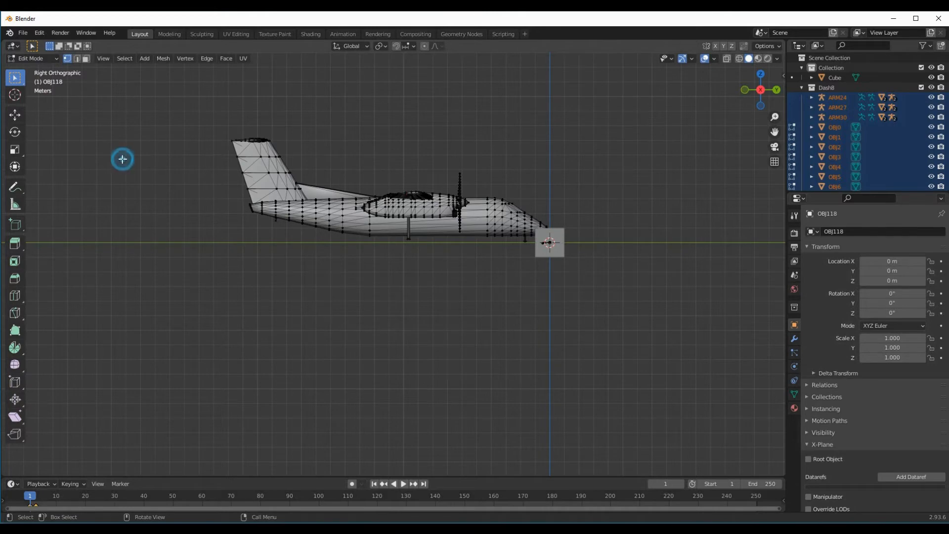
key("Tab")
key("Tab")
key("Tab")
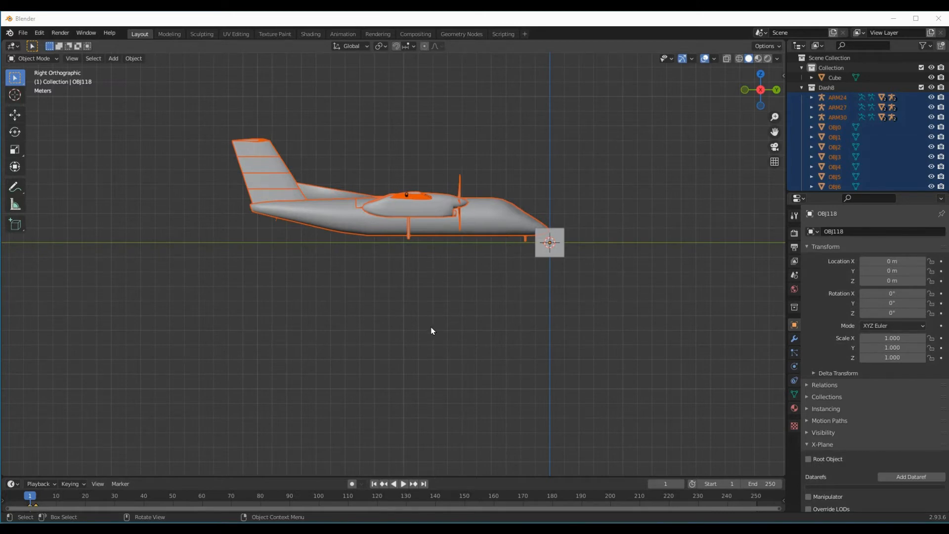
Deselect the imported aircraft and collapse the Dash8 collection in the scene hierarchy
left_click(475, 275)
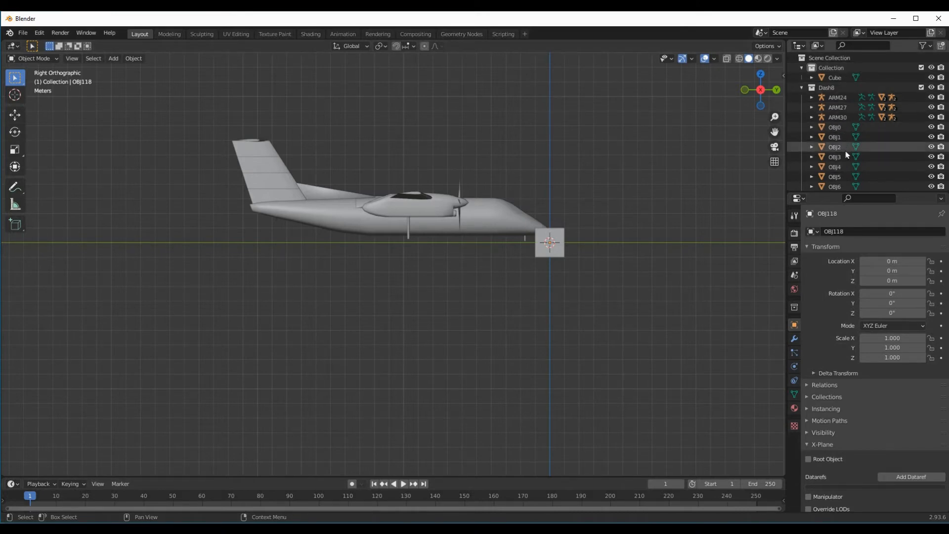
left_click(801, 88)
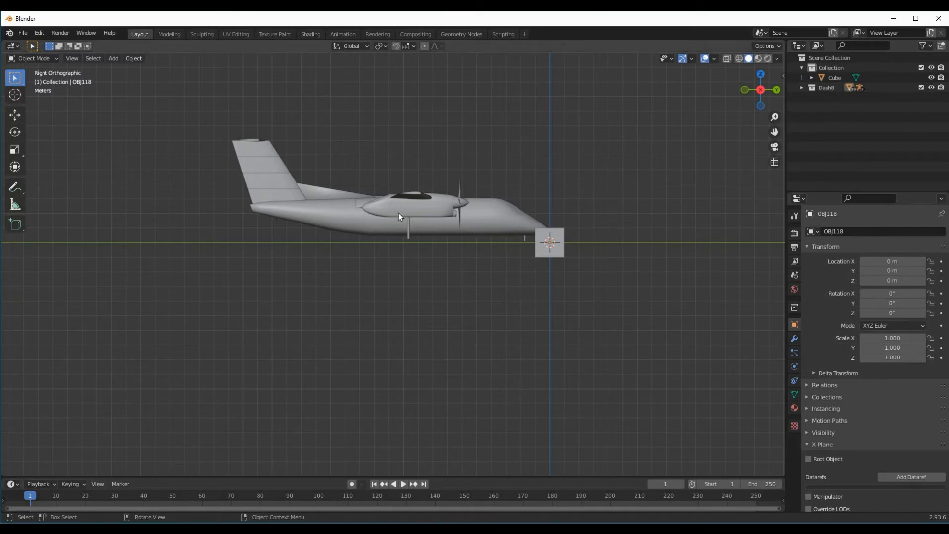
Select the cube and move it below the aircraft's nose, to about Y -2.75 m and Z -2.65 m
left_click(823, 75)
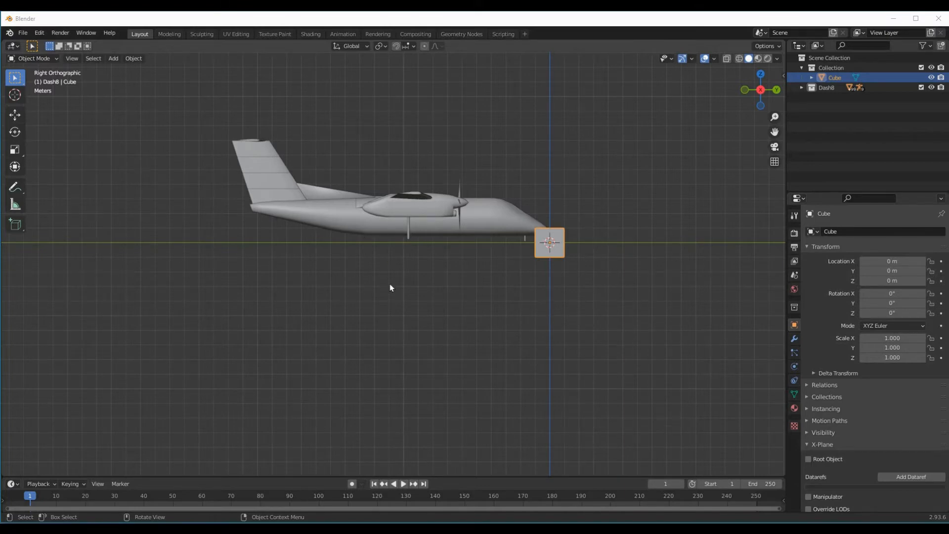
left_click(588, 253)
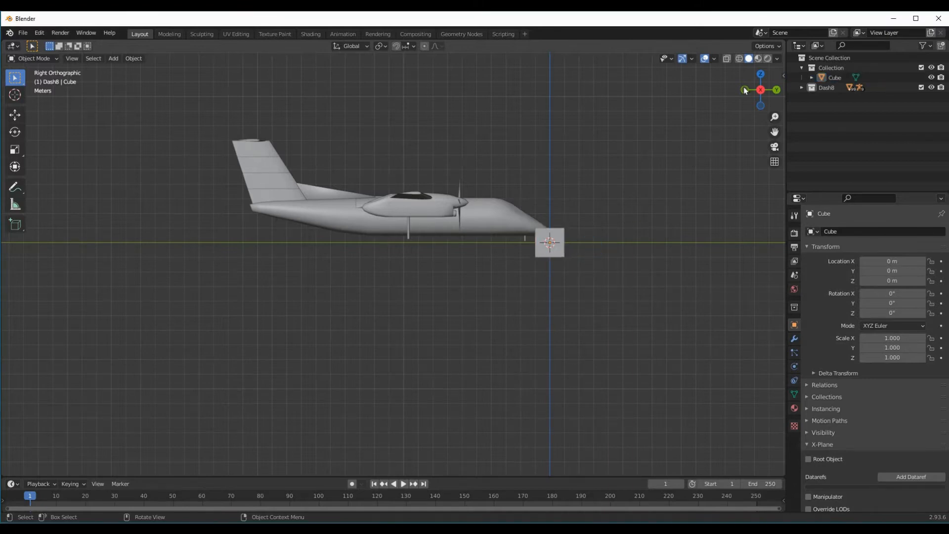
left_click(830, 78)
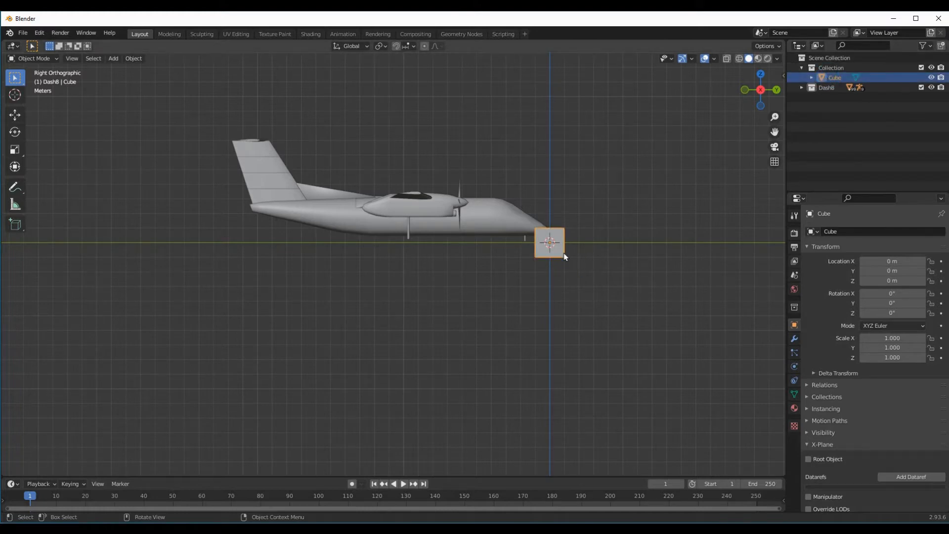
key("g")
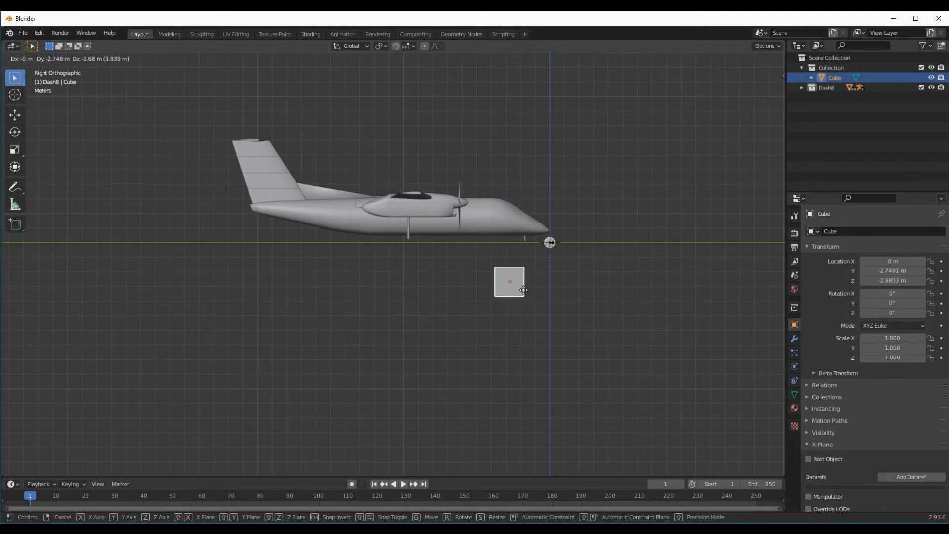
left_click(523, 290)
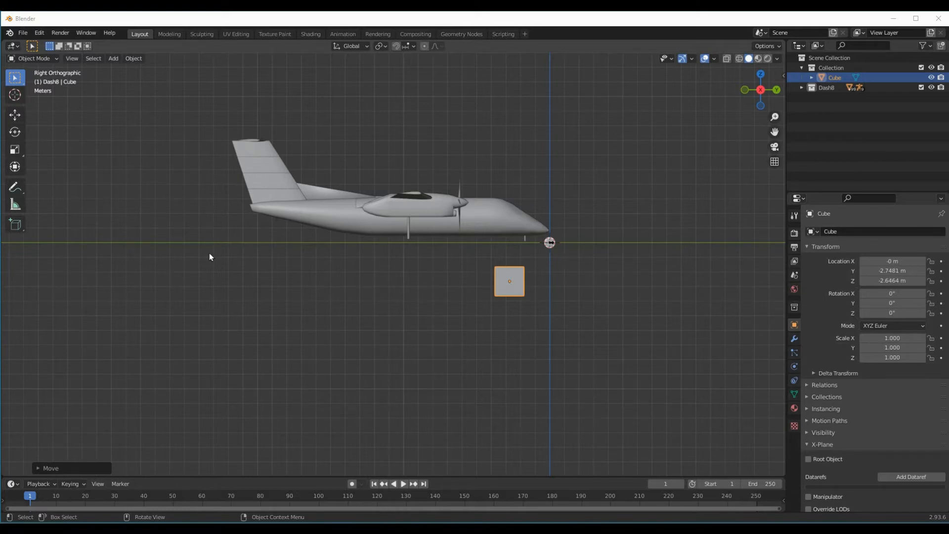
Put the cube in Edit Mode and set the viewport to the front orthographic view
left_click(54, 58)
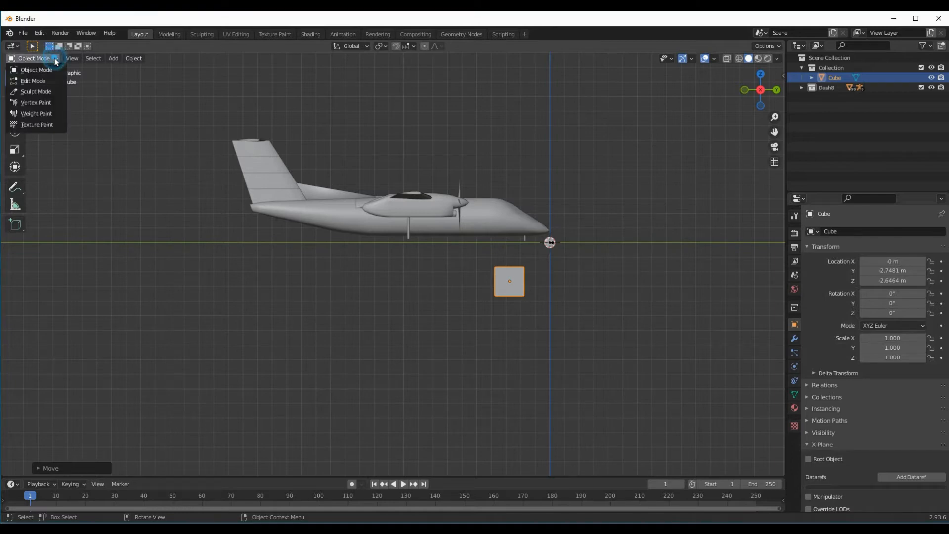
left_click(33, 80)
key("Tab")
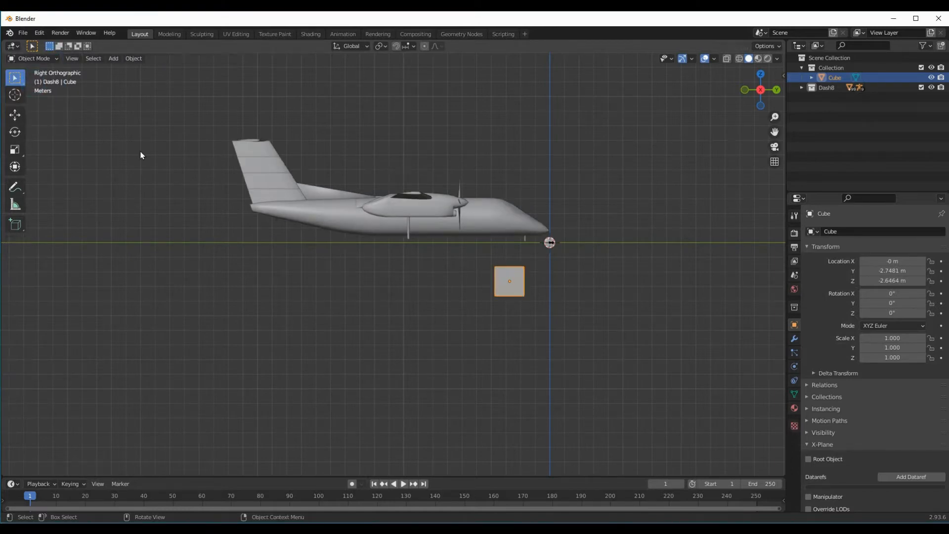
key("Tab")
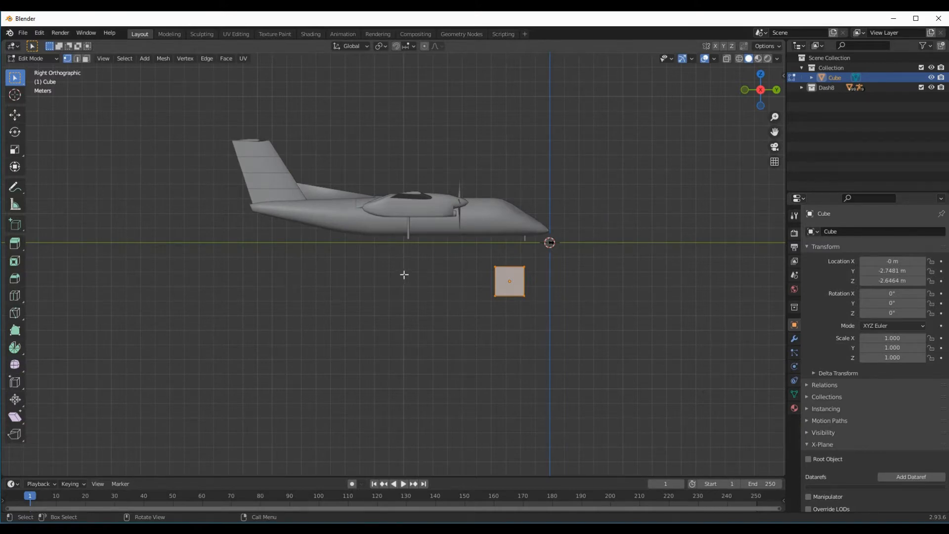
key("KP_1")
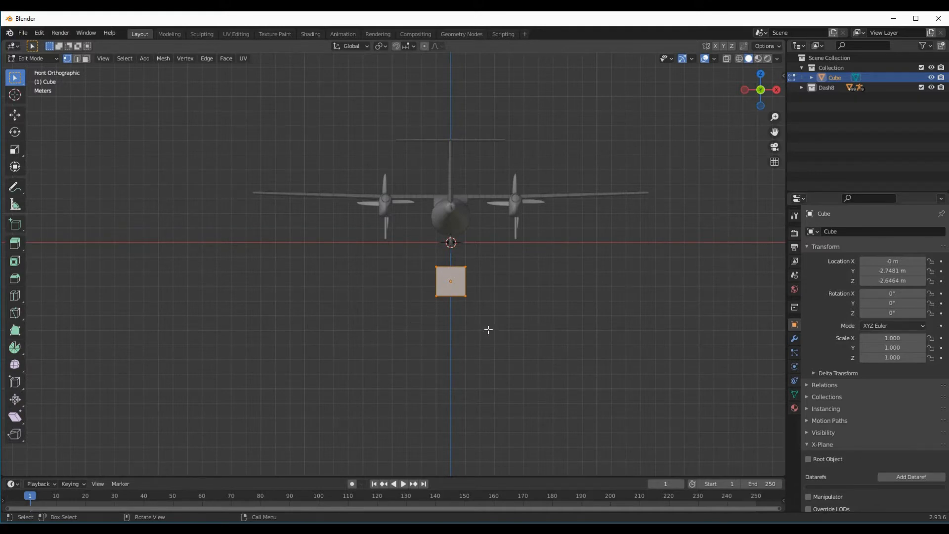
key("KP_3")
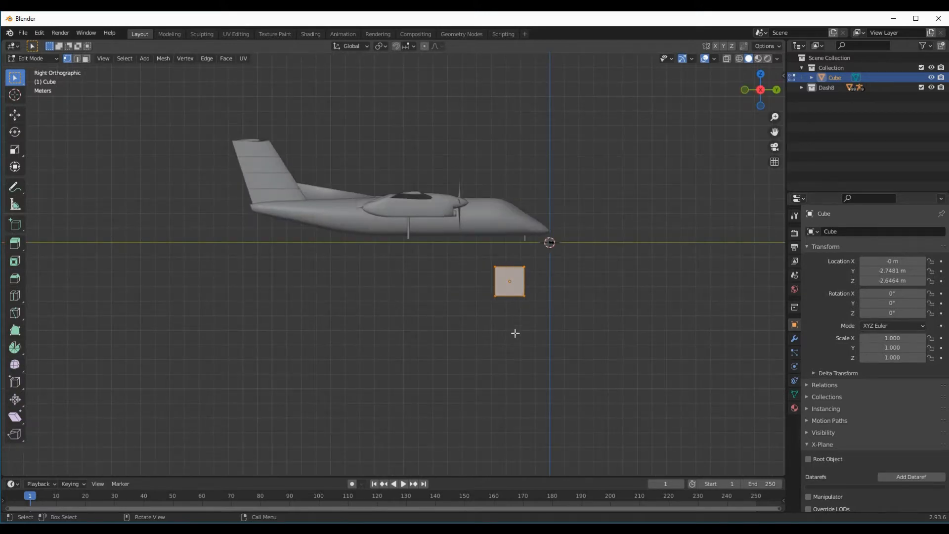
key("KP_1")
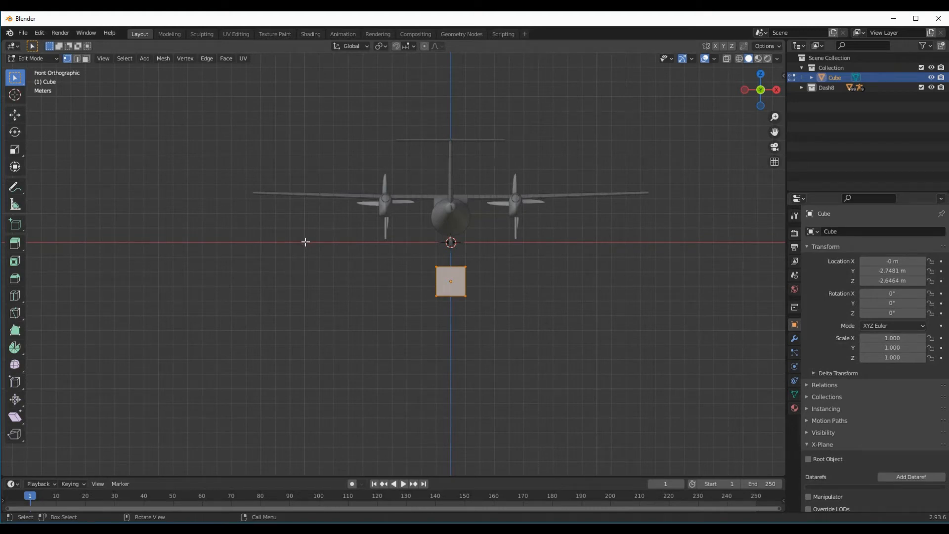
Flip the cube's normals and unwrap its UVs with Project from View (Bounds)
left_click(163, 59)
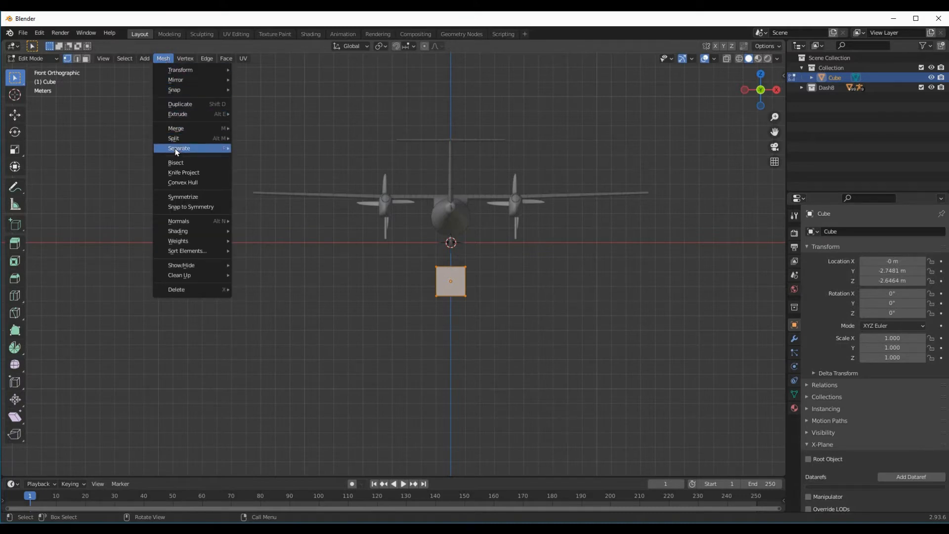
mouse_move(189, 223)
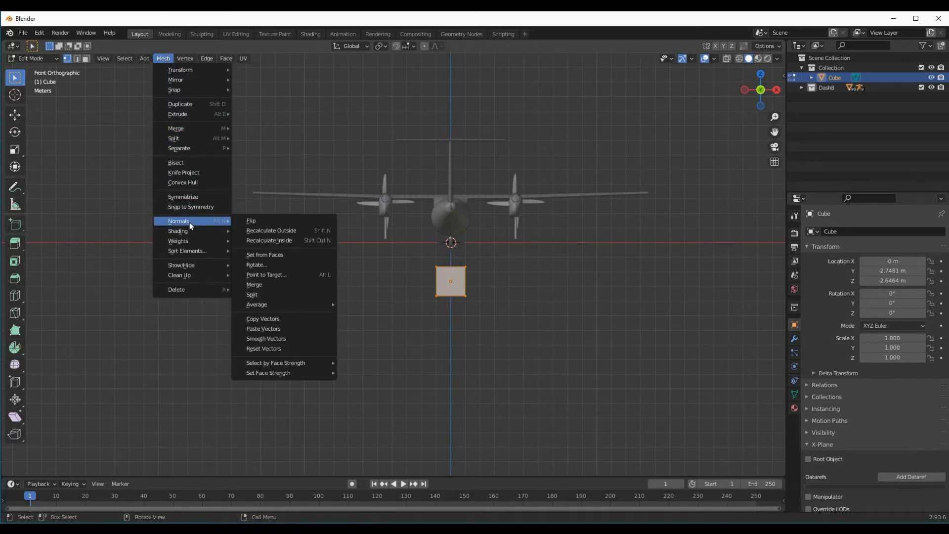
left_click(251, 222)
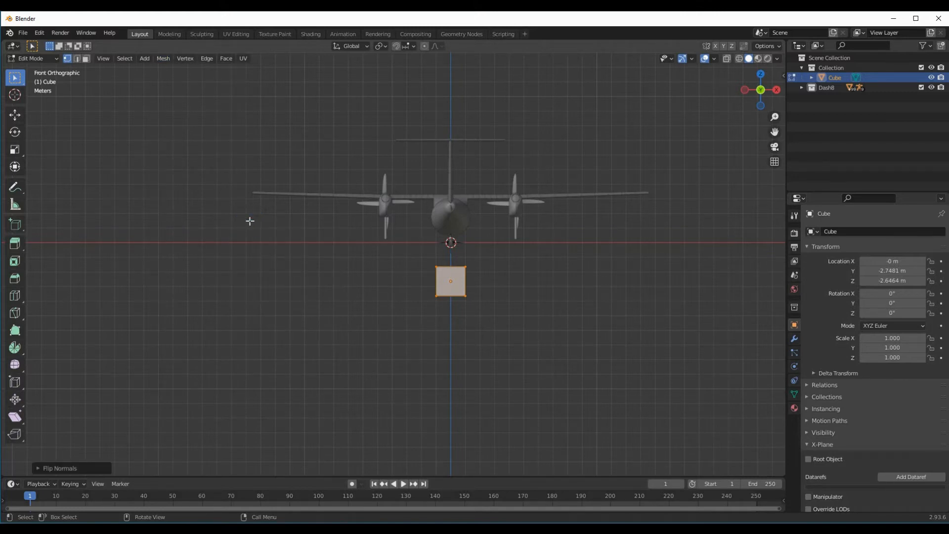
left_click(242, 59)
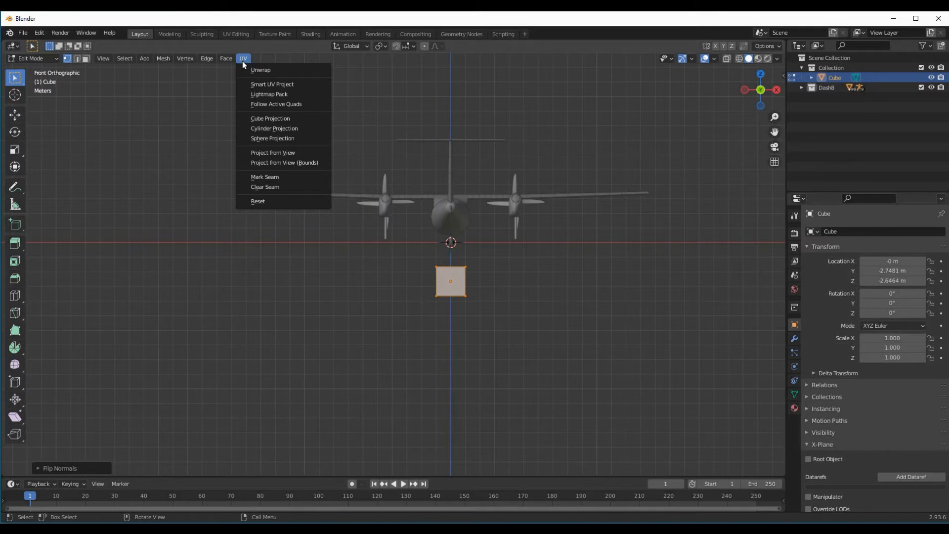
left_click(278, 164)
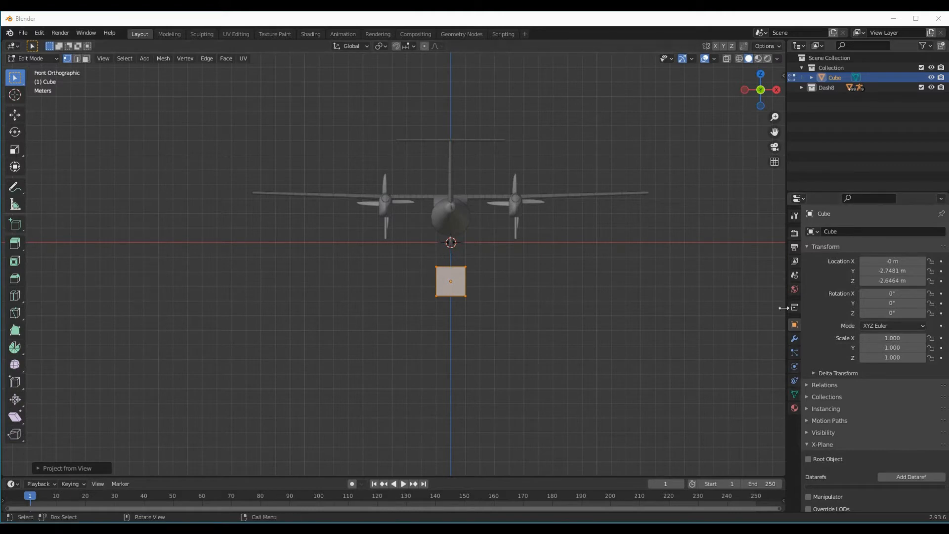
Set the Base Color of the cube's material to an Image Texture
left_click(794, 409)
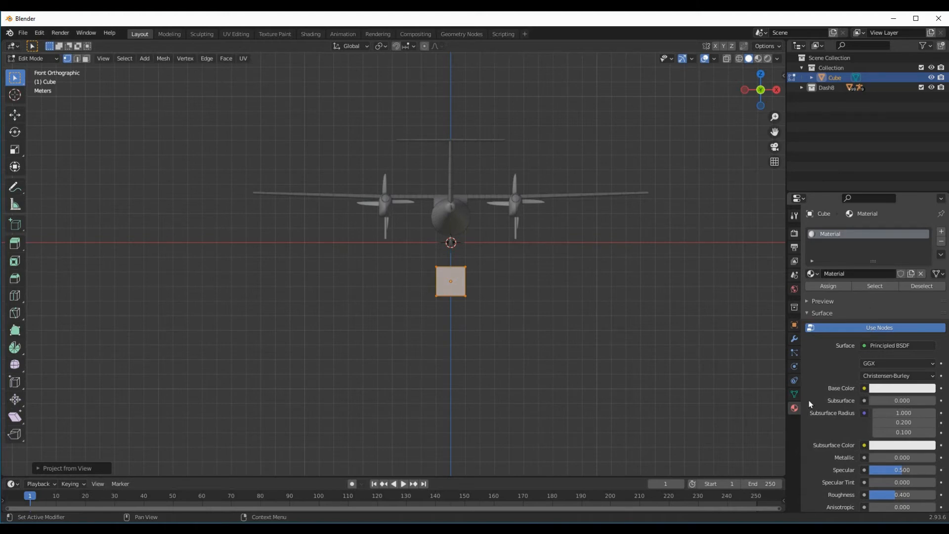
left_click(864, 389)
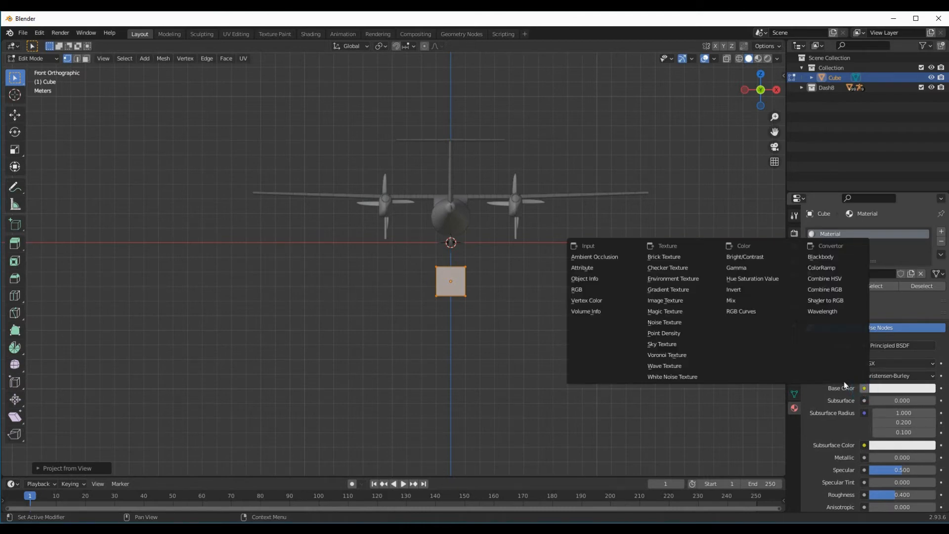
left_click(660, 304)
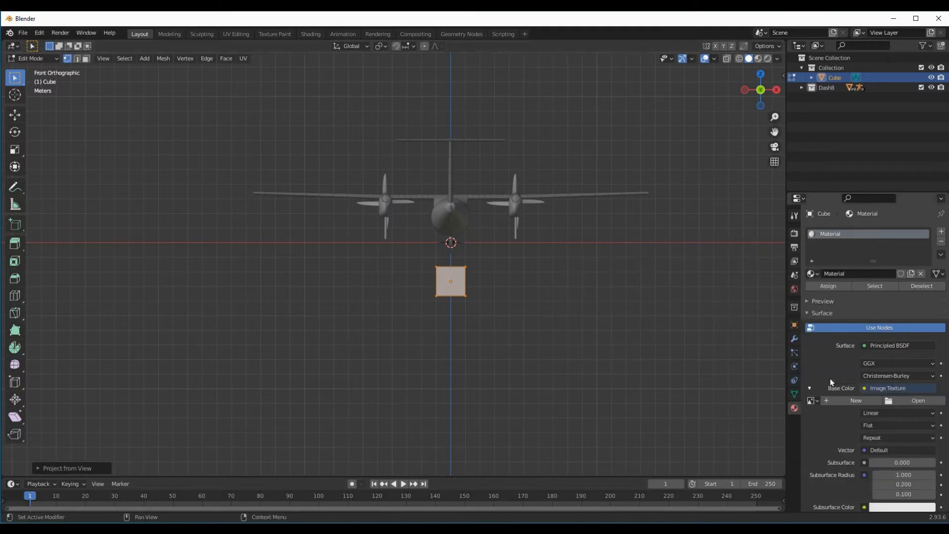
Load Panel_Airliner.png from the Dash 8-102 aircraft's cockpit\-PANELS- folder as the material's Base Color image
left_click(923, 401)
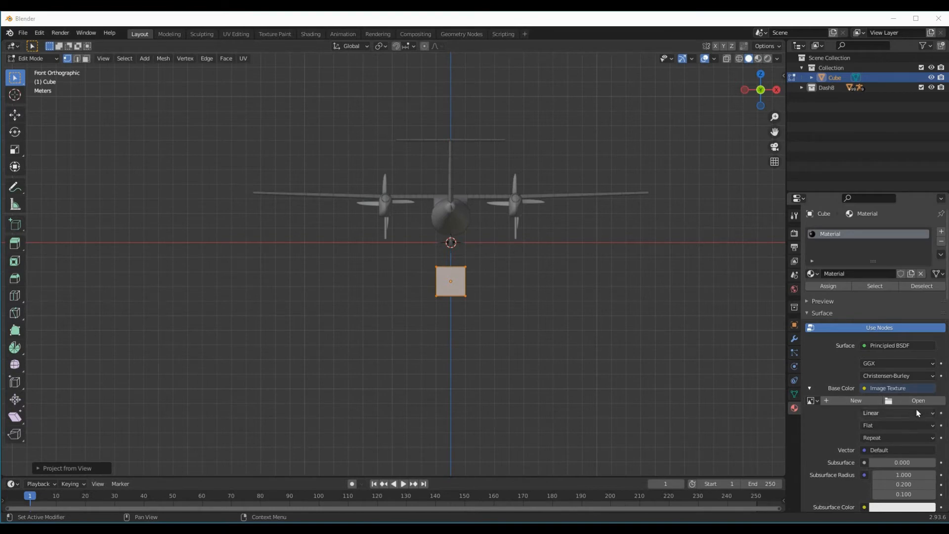
left_click(921, 401)
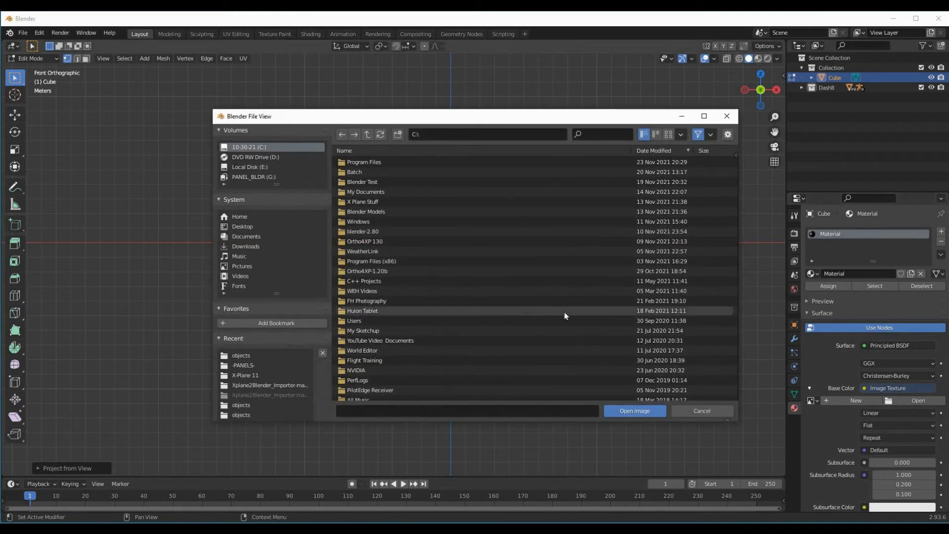
left_click(246, 227)
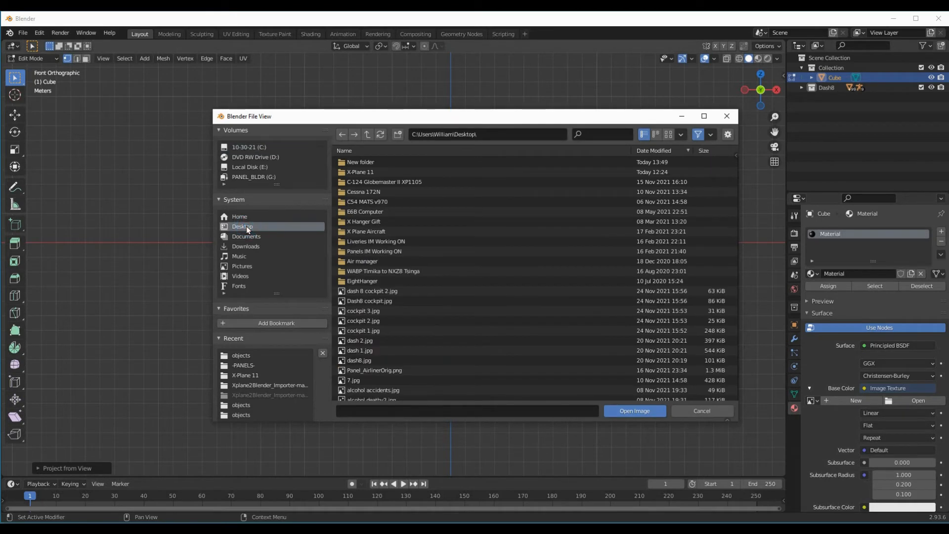
double_click(361, 171)
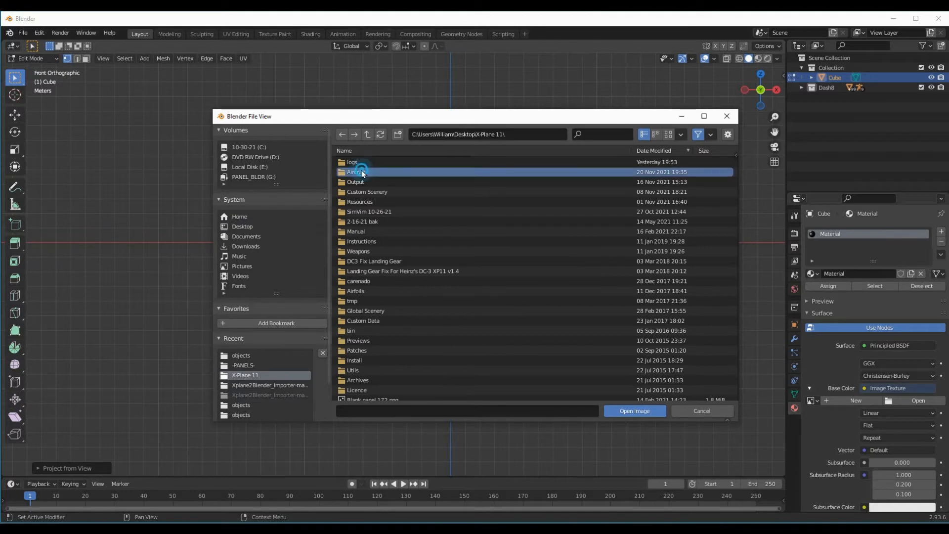
double_click(362, 172)
double_click(362, 172)
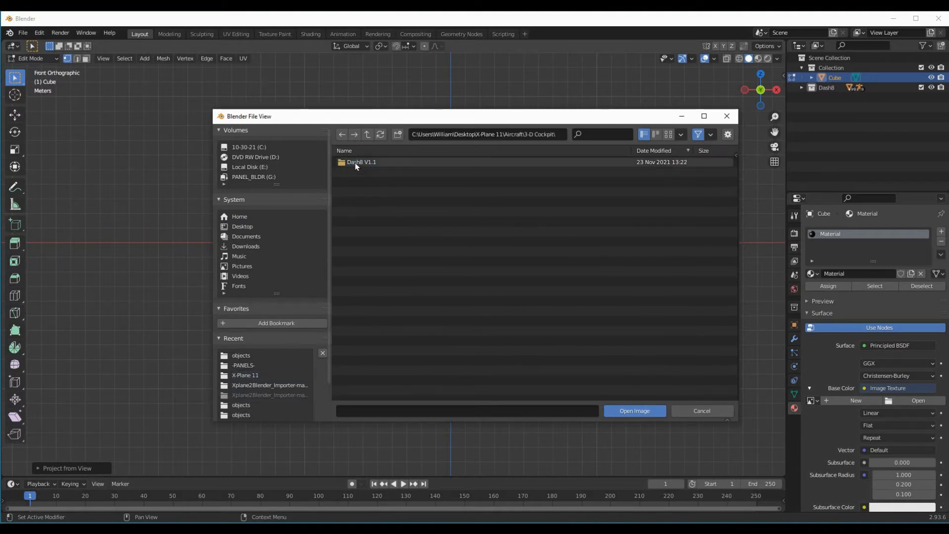
double_click(354, 163)
double_click(355, 163)
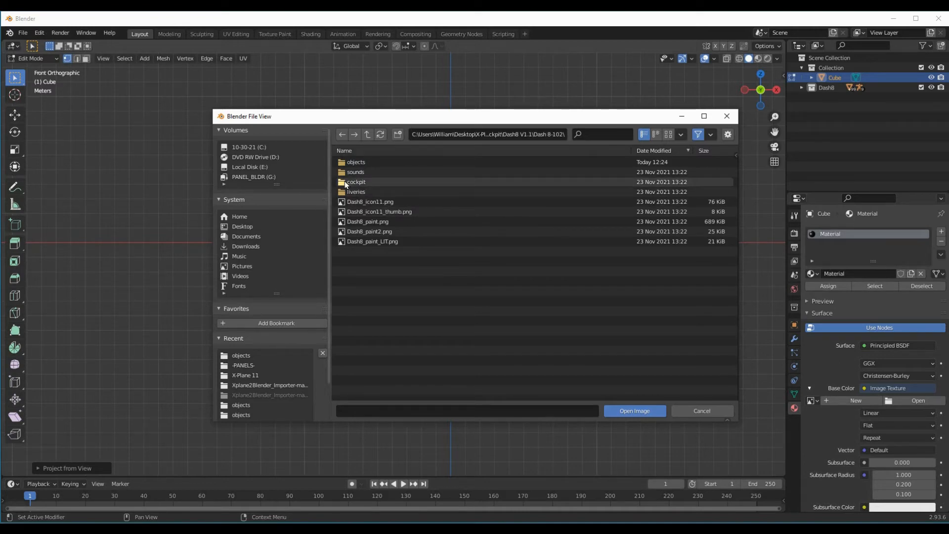
double_click(345, 181)
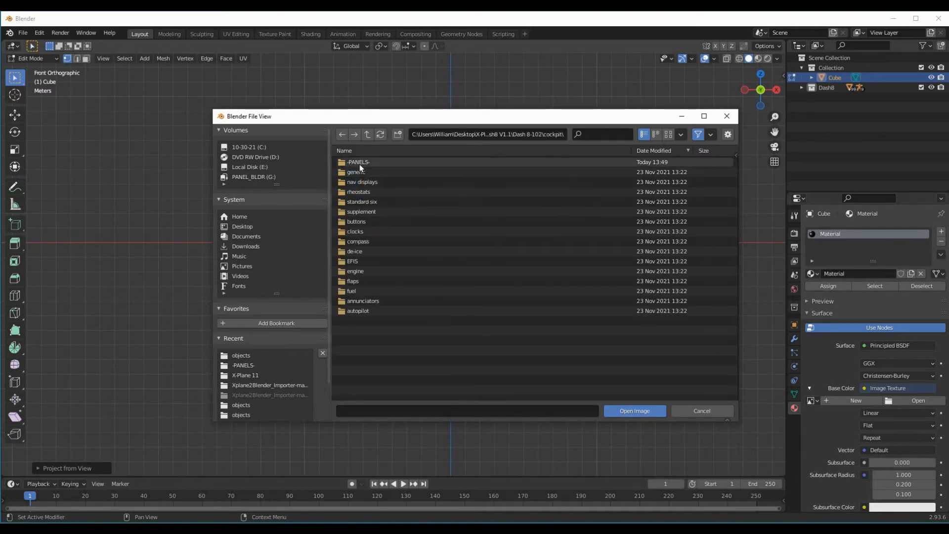
left_click(359, 164)
double_click(360, 164)
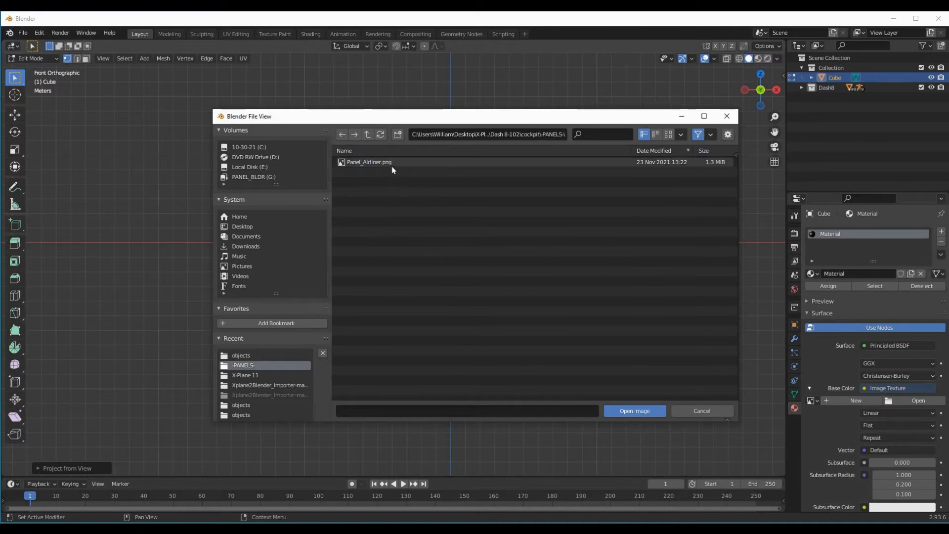
left_click(366, 161)
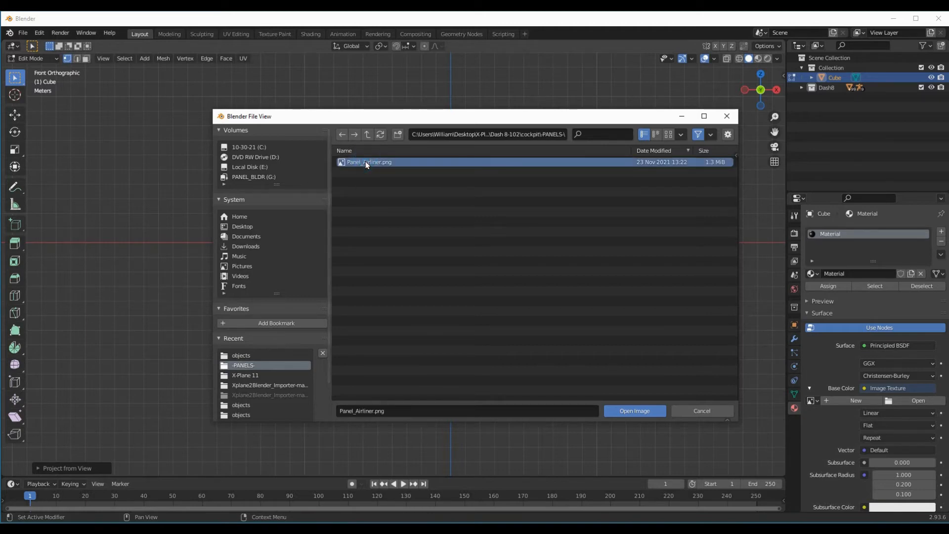
left_click(634, 411)
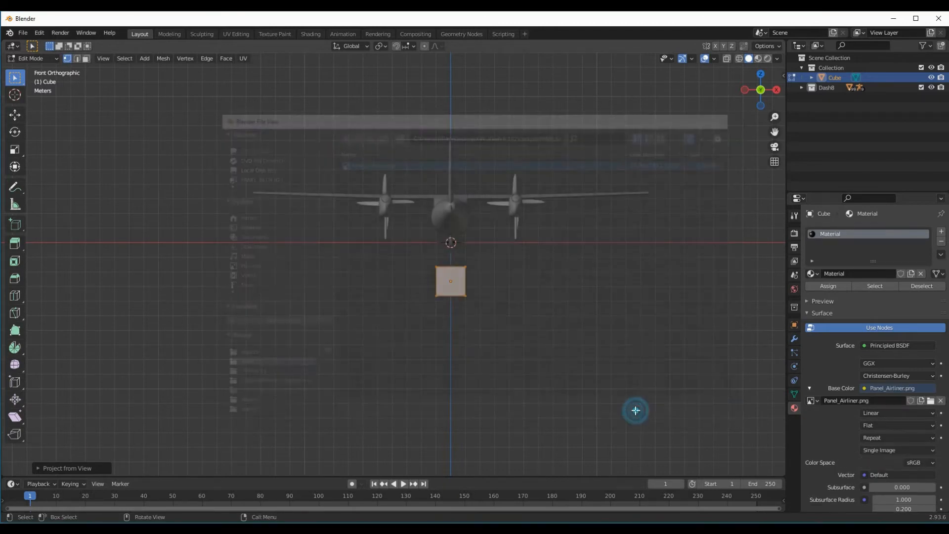
Make the cube's material part of the cockpit panel in its X-Plane material settings
scroll(838, 350, "down", 3)
scroll(838, 348, "down", 12)
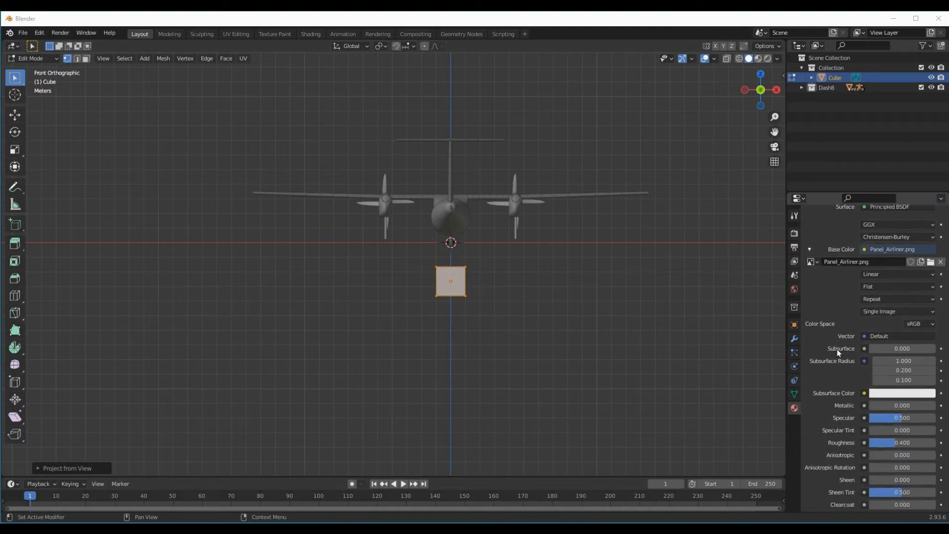
scroll(837, 349, "down", 9)
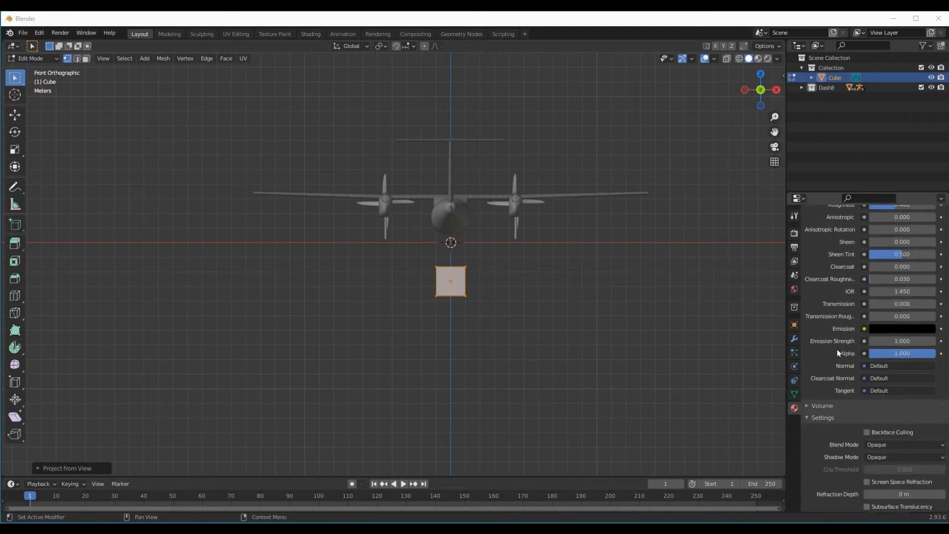
scroll(837, 349, "down", 10)
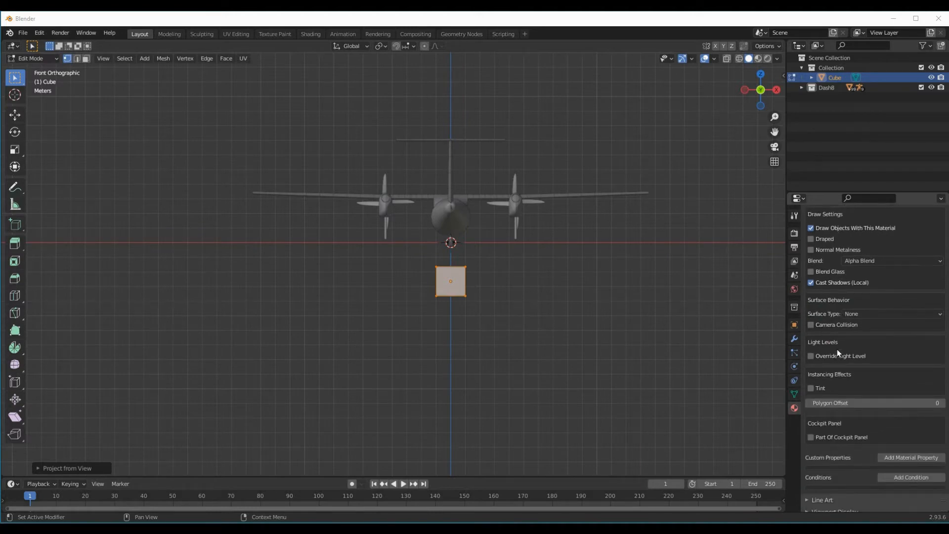
scroll(838, 349, "down", 1)
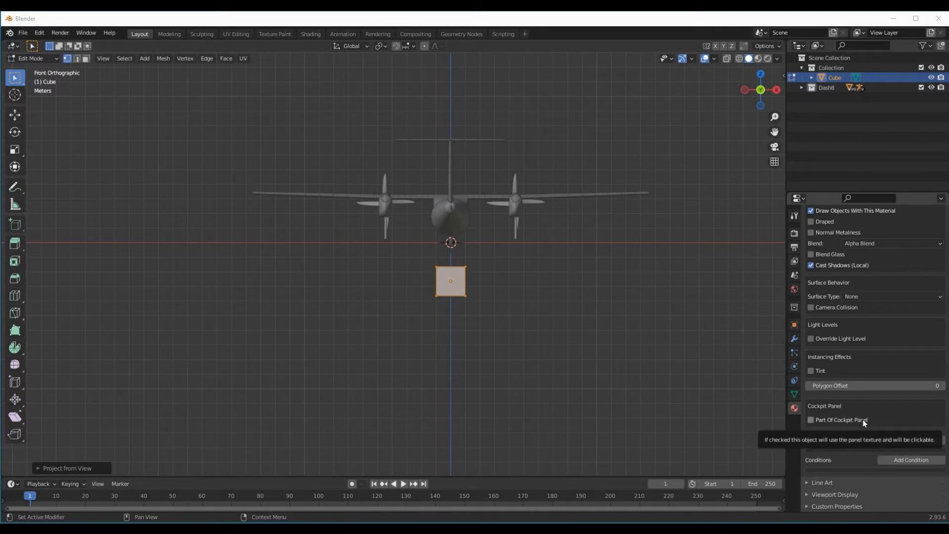
left_click(811, 422)
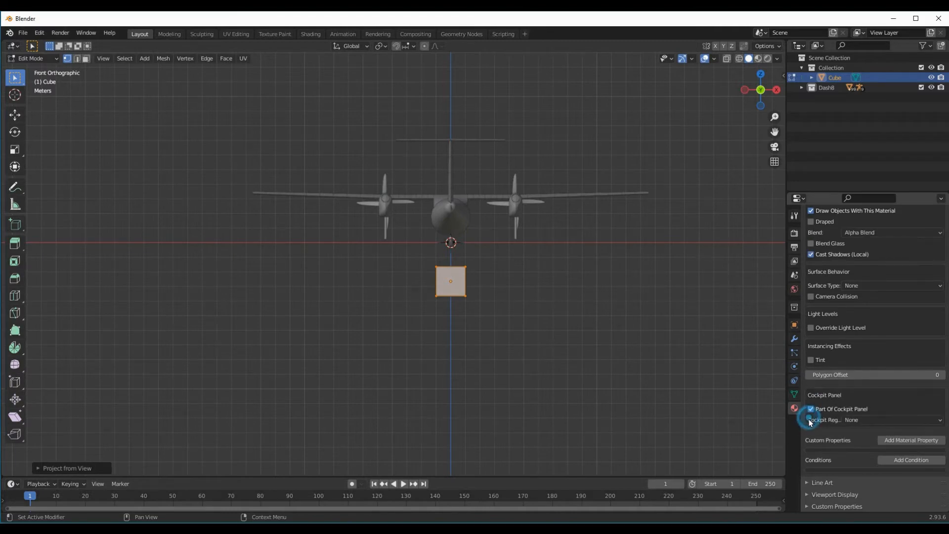
scroll(864, 364, "up", 2)
scroll(864, 364, "up", 15)
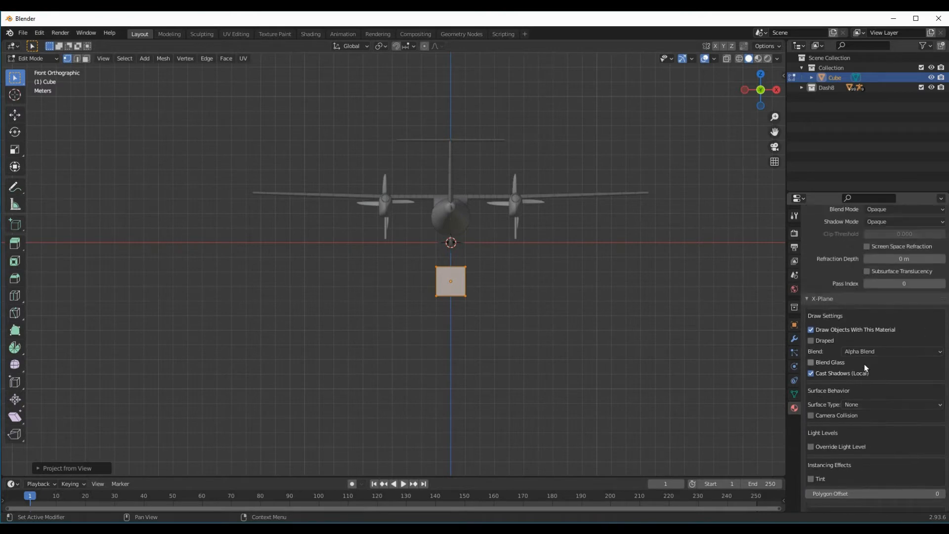
scroll(859, 354, "up", 12)
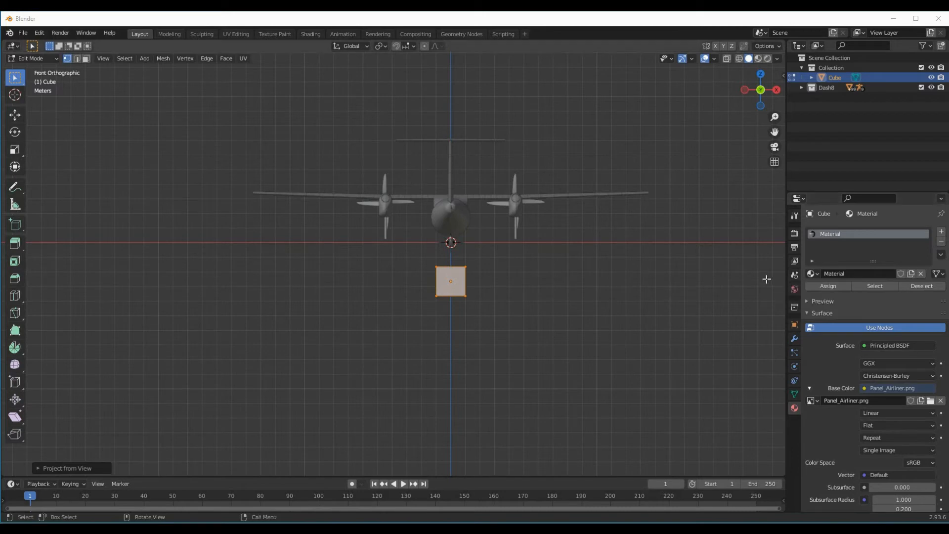
Open the scene's X-Plane export settings and review the available X-Plane version options
left_click(794, 275)
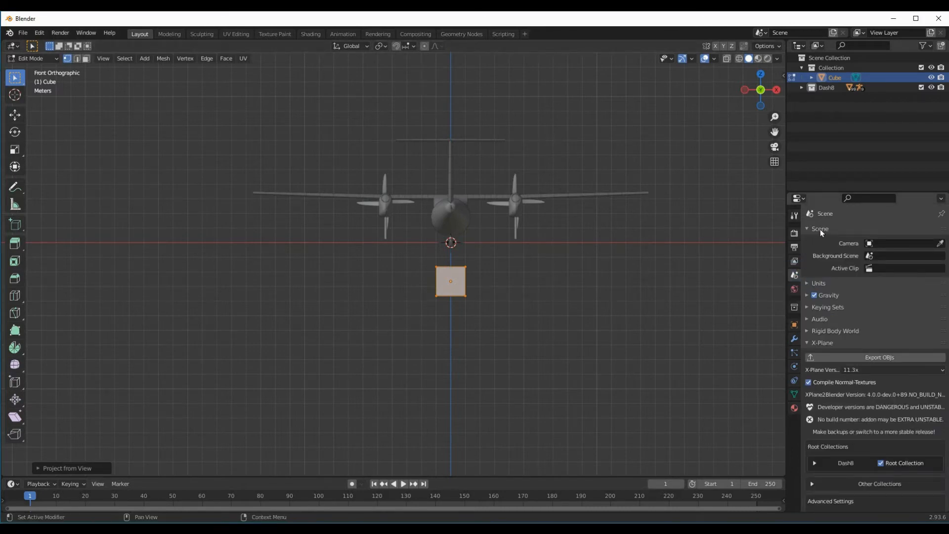
left_click(807, 342)
left_click(808, 342)
scroll(912, 381, "down", 2)
scroll(911, 381, "down", 2)
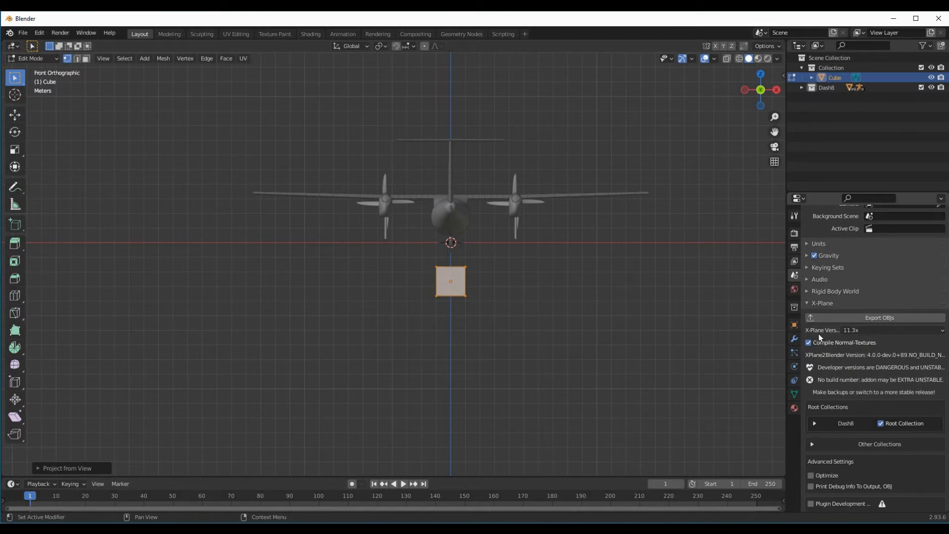
left_click(939, 331)
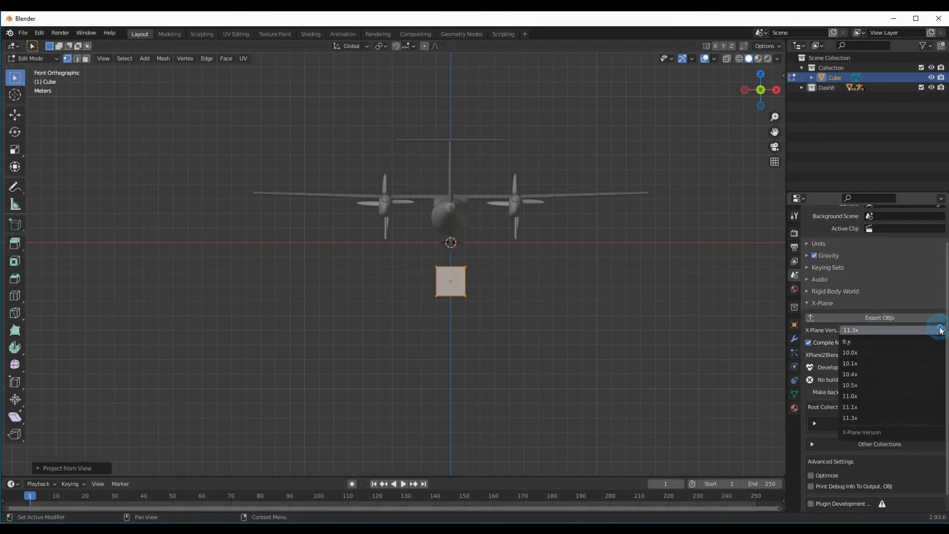
left_click(938, 328)
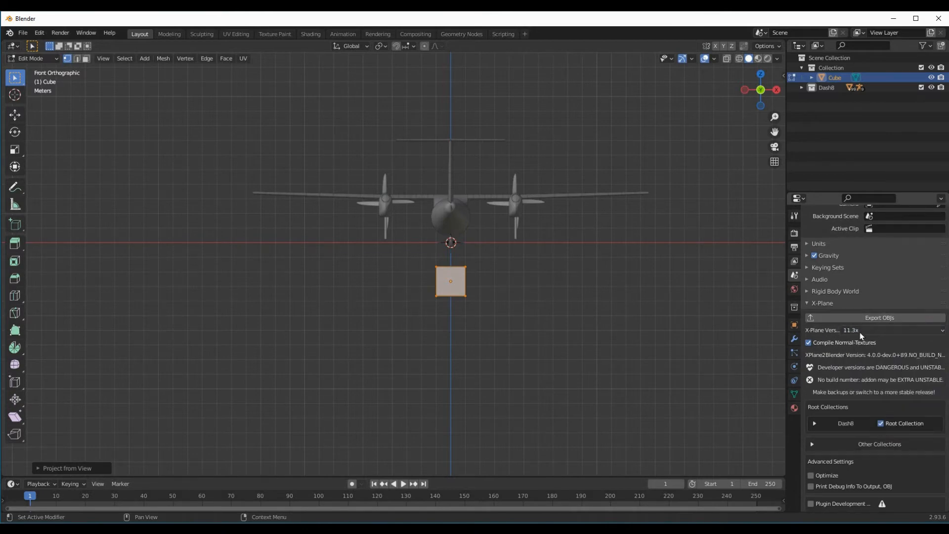
scroll(873, 363, "down", 1)
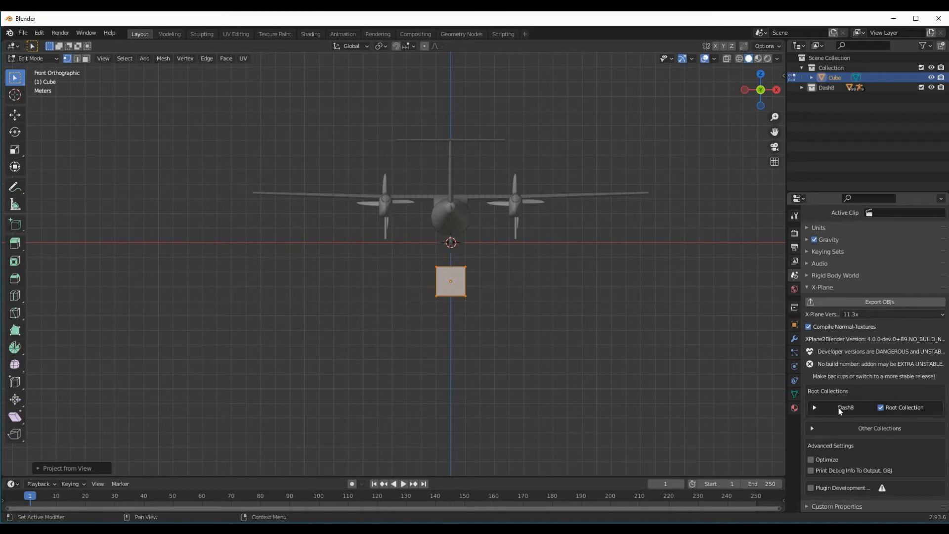
Remove Dash8 from the X-Plane root collections and make Collection a root collection instead
left_click(881, 408)
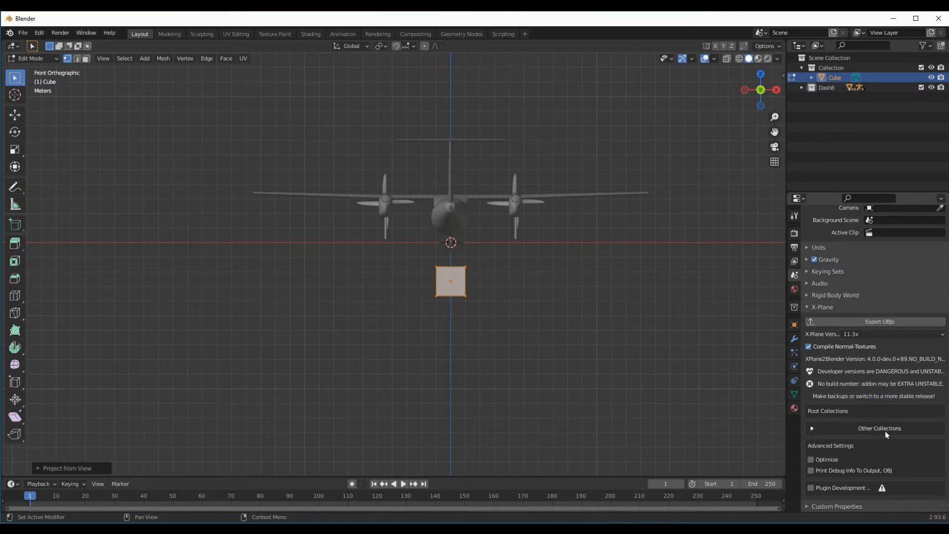
left_click(813, 428)
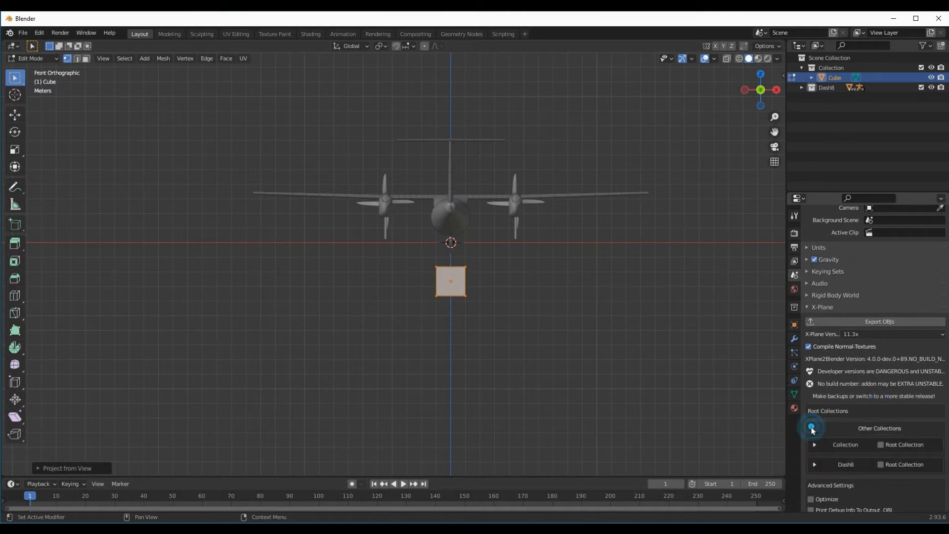
left_click(880, 445)
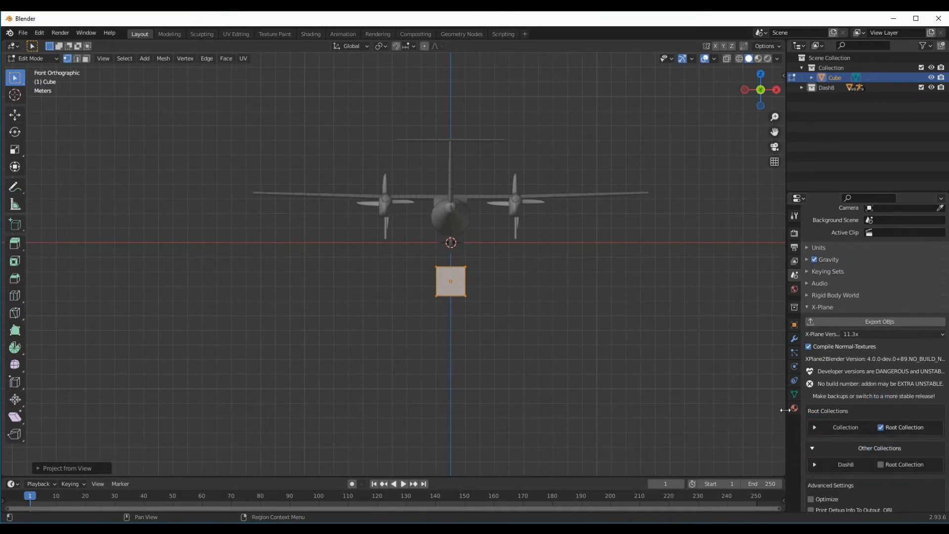
scroll(771, 408, "up", 1)
left_click(812, 448)
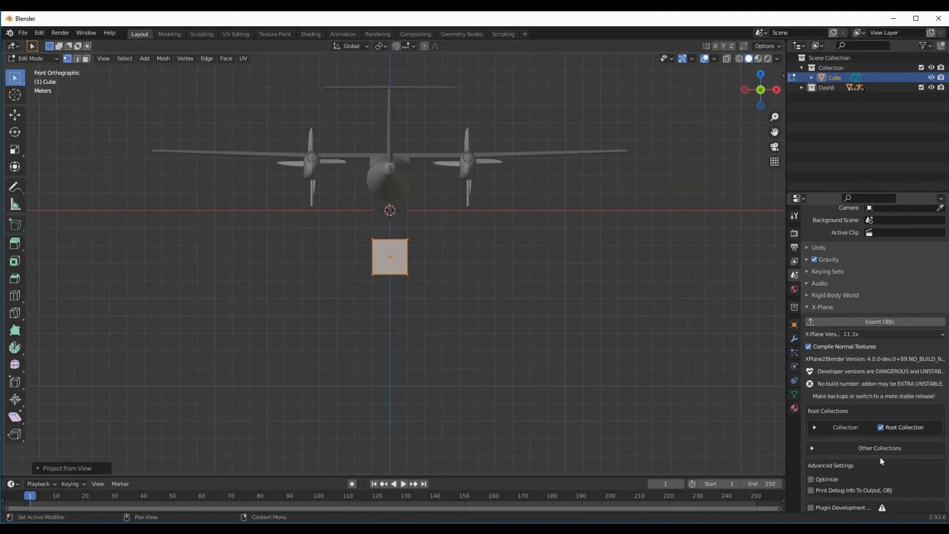
Expand the export settings of the root collection Collection and name its export Dash8_cockpit
left_click(816, 428)
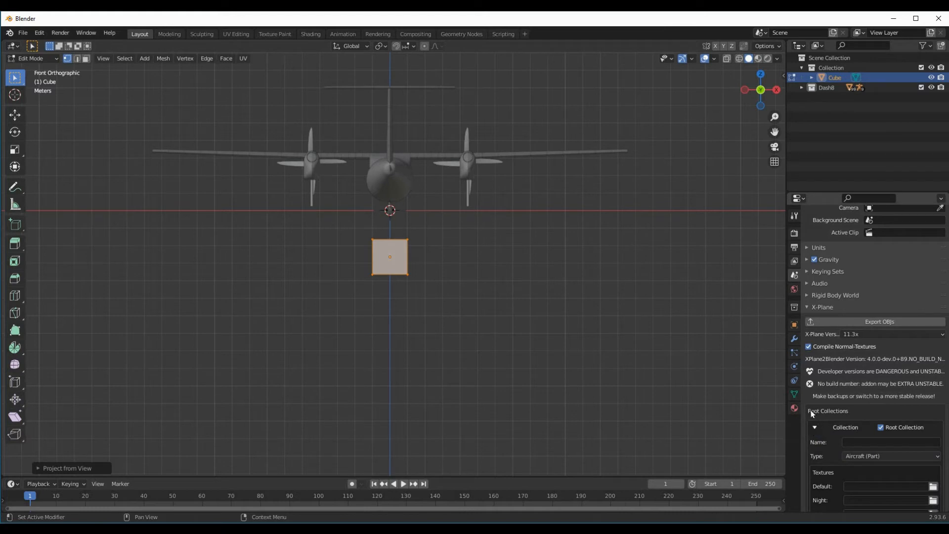
left_click(866, 445)
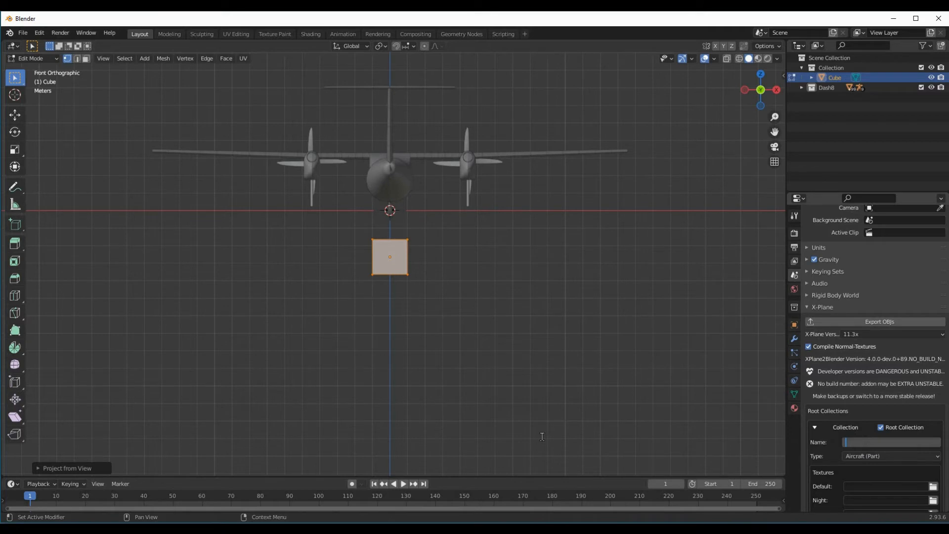
type("Dash8_cockpit")
Set the root collection's default texture to Panel_Airliner.png from the Dash 8-102 cockpit's -PANELS- folder
left_click(934, 486)
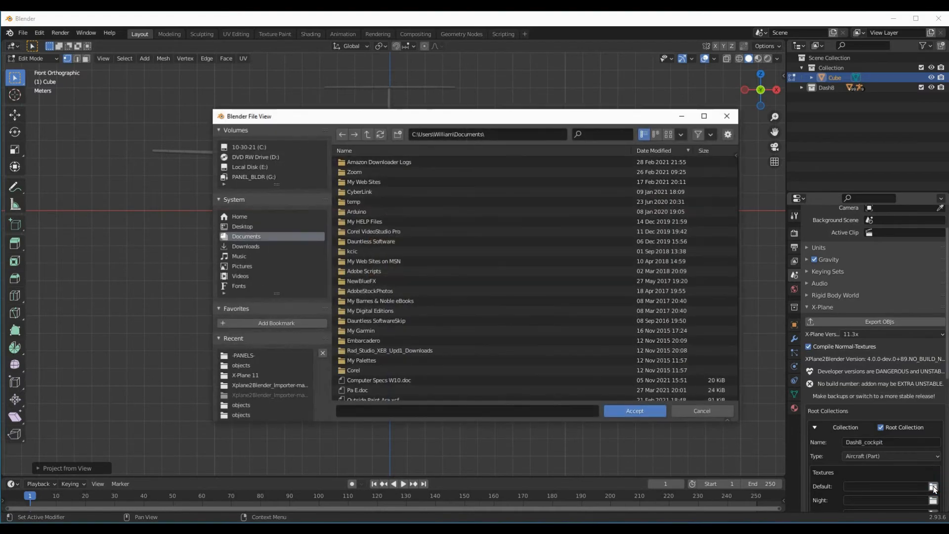
left_click(248, 225)
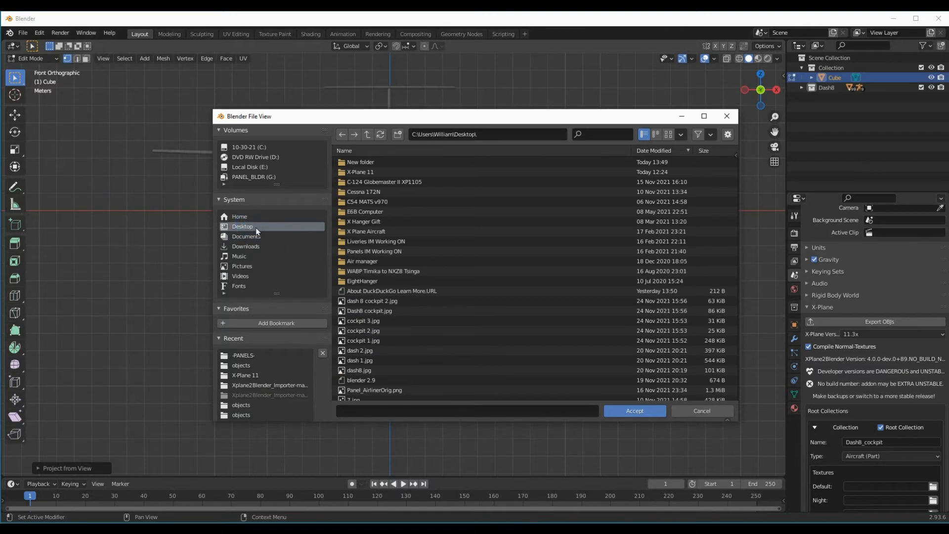
double_click(357, 171)
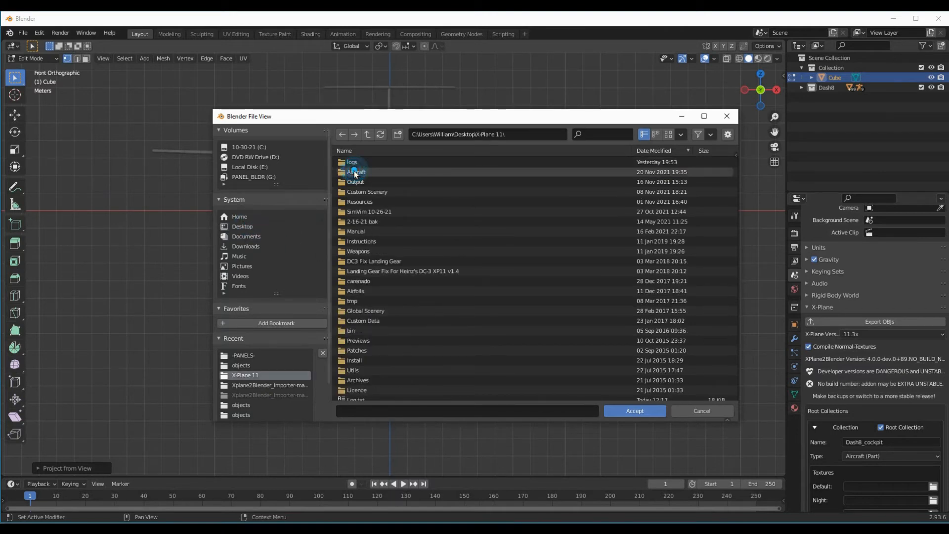
double_click(352, 170)
double_click(352, 170)
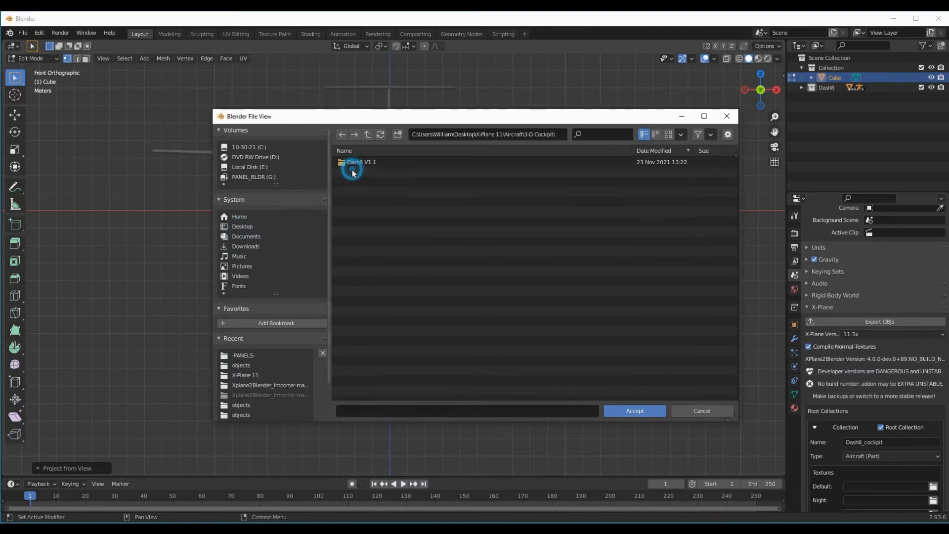
double_click(355, 161)
double_click(353, 161)
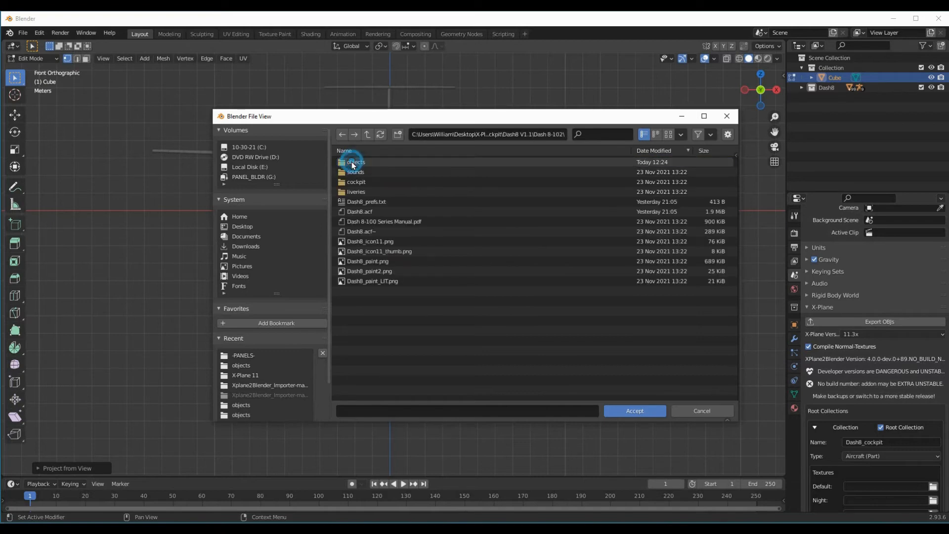
left_click(352, 179)
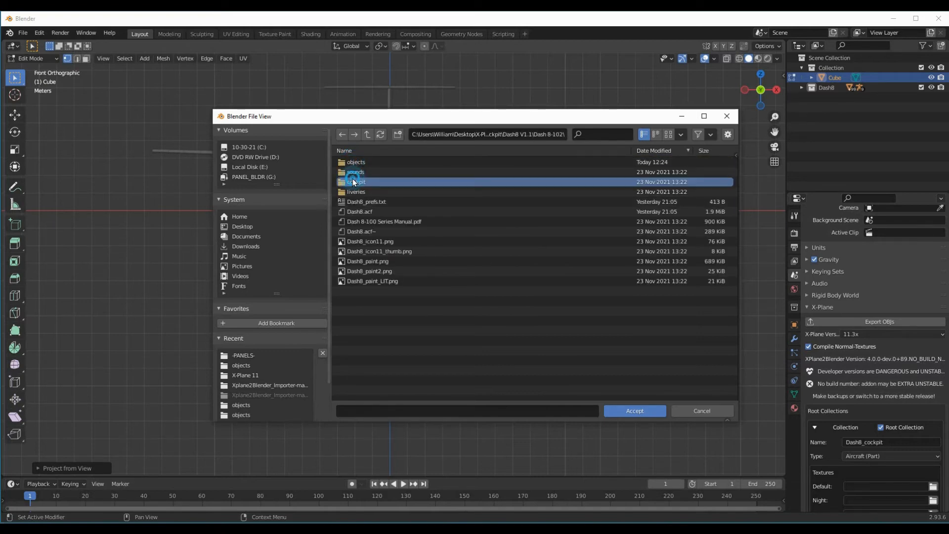
double_click(352, 179)
double_click(354, 161)
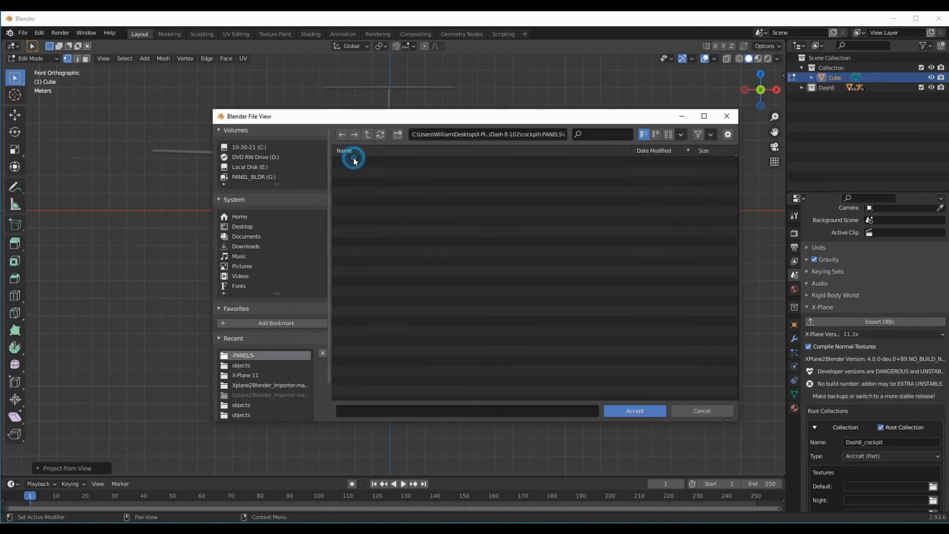
left_click(372, 163)
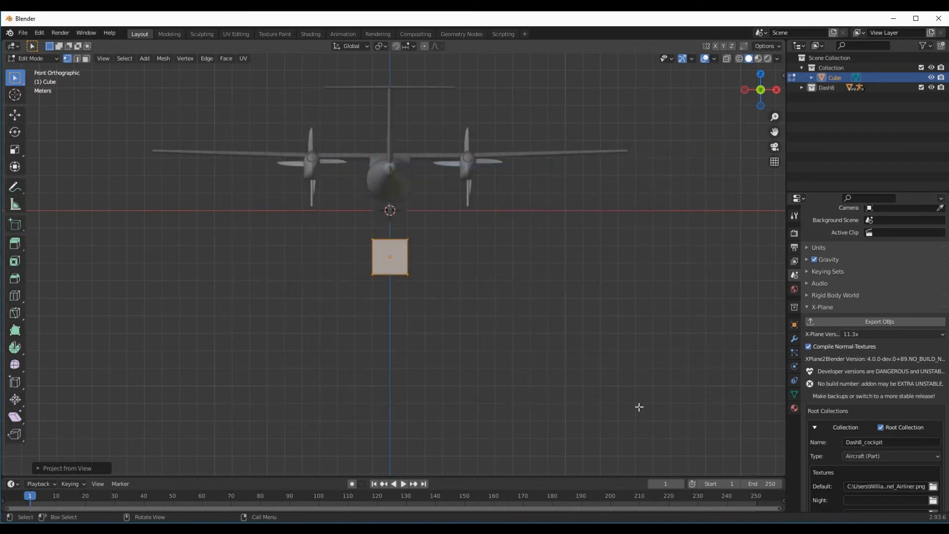
Turn off Debug This OBJ for the root collection and enable Optimize in the advanced export settings
scroll(850, 449, "down", 7)
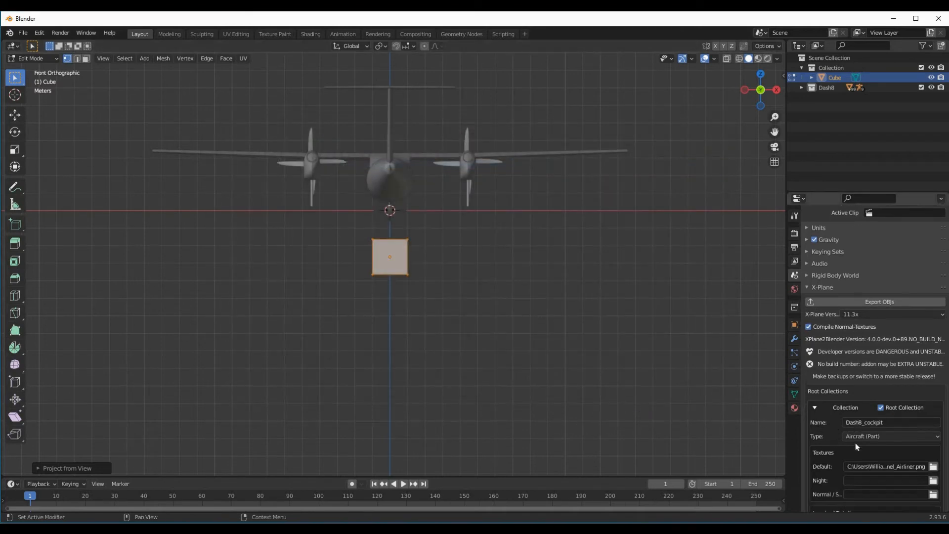
scroll(856, 446, "down", 5)
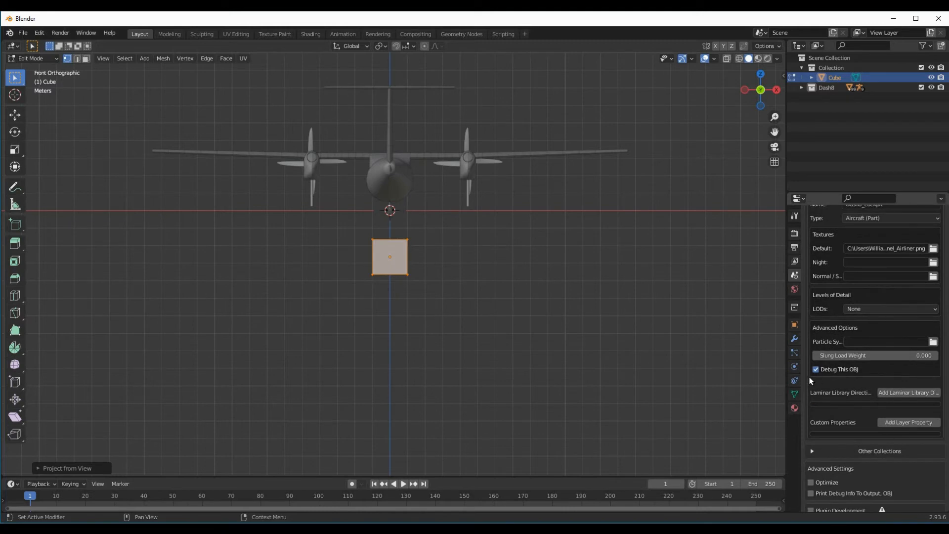
left_click(819, 371)
scroll(832, 386, "down", 1)
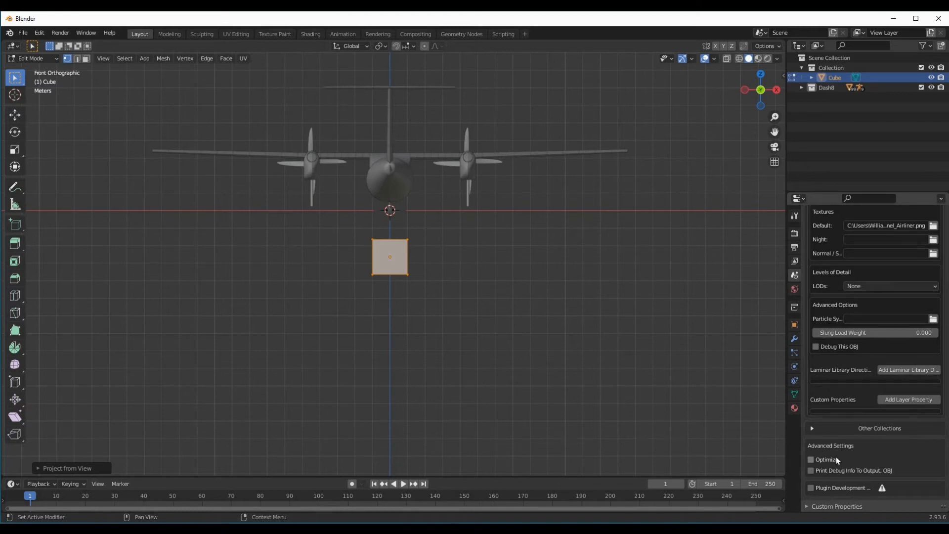
left_click(811, 460)
scroll(857, 445, "up", 10)
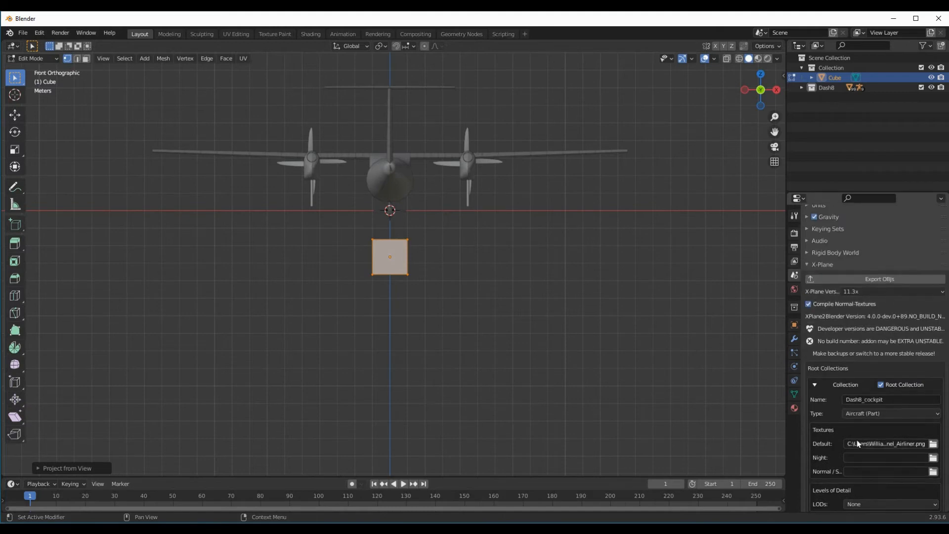
scroll(858, 444, "up", 4)
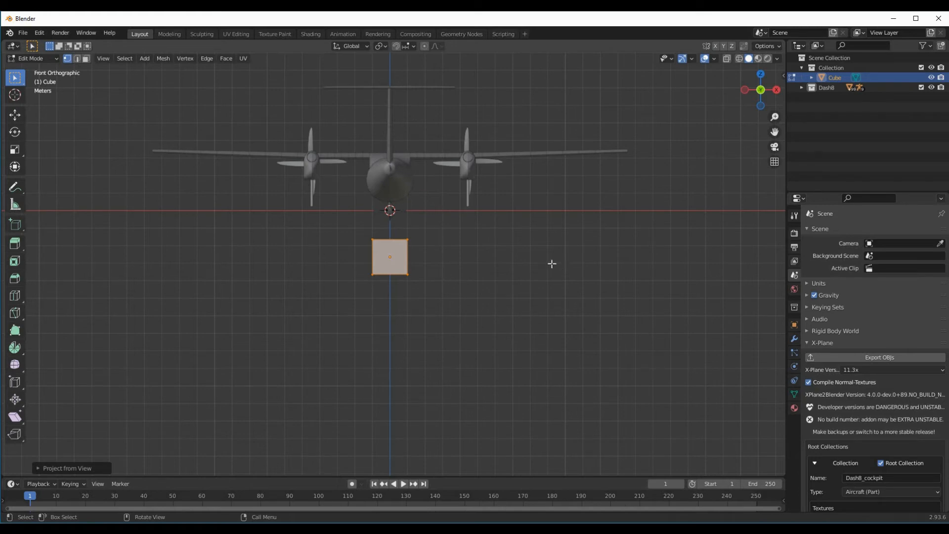
Preview the cube's material with the Panel_Airliner.png texture on a flat plane
left_click(794, 408)
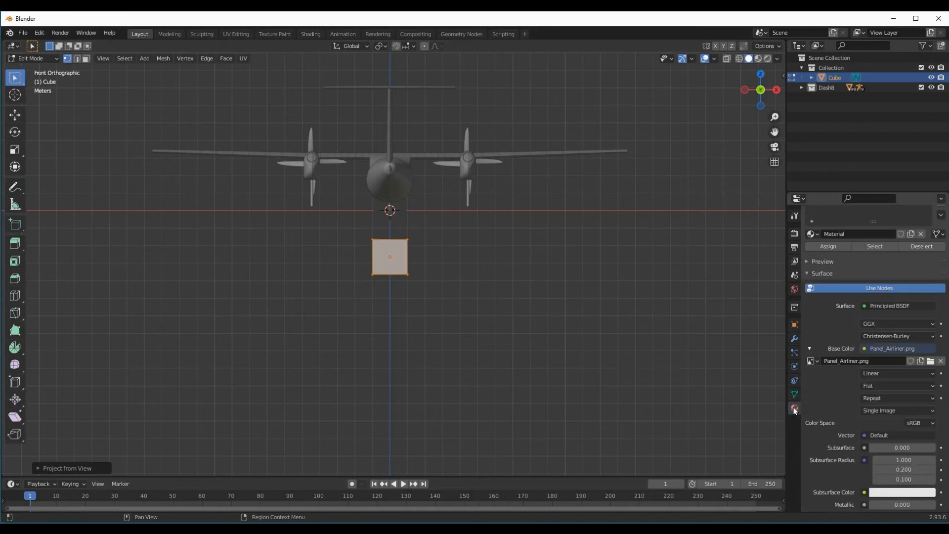
left_click(807, 262)
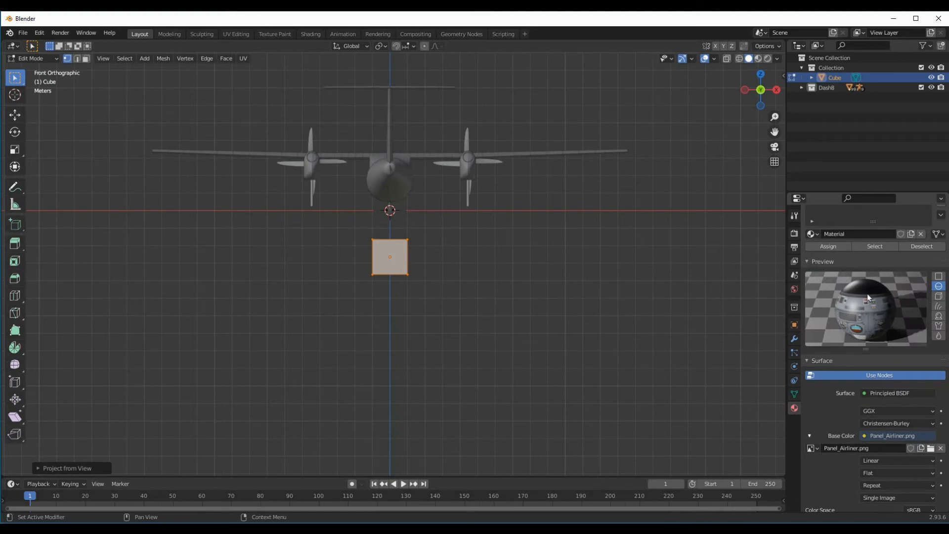
left_click(939, 277)
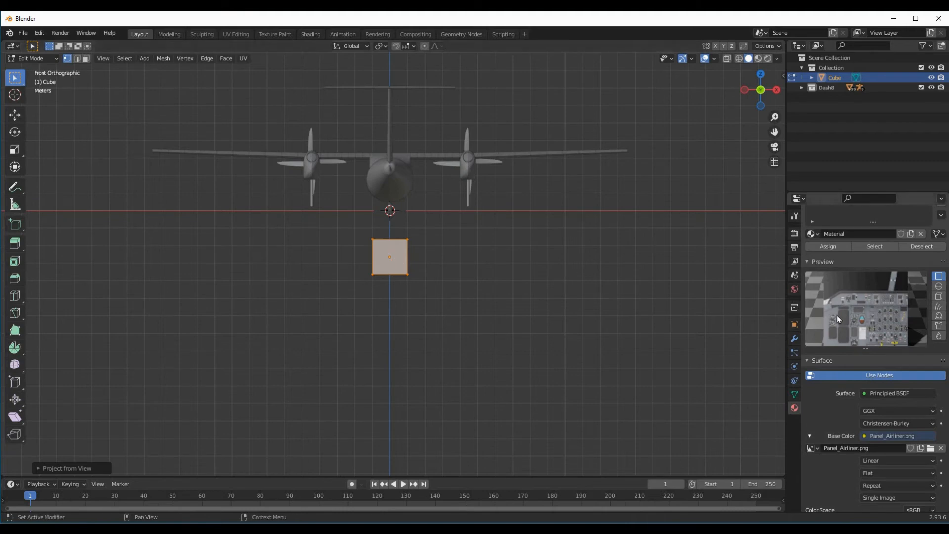
Switch the viewport to rendered shading and examine the panel texture on the cube's front face
left_click(767, 60)
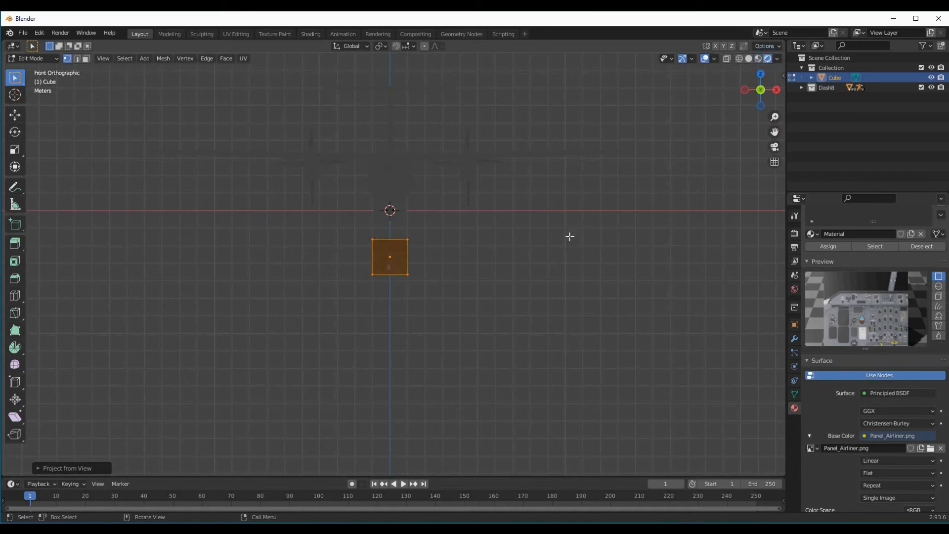
scroll(390, 243, "up", 10)
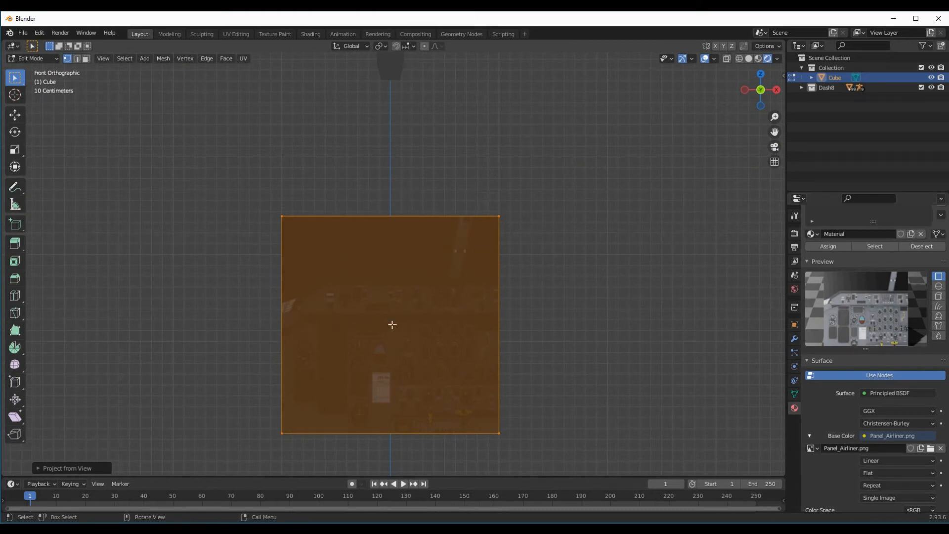
scroll(430, 265, "down", 2)
scroll(404, 202, "down", 8)
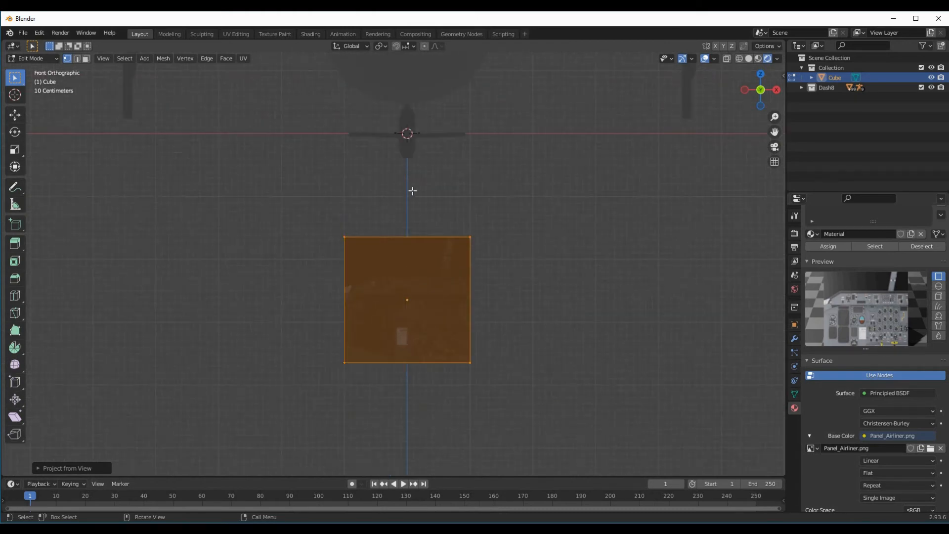
scroll(375, 95, "up", 4)
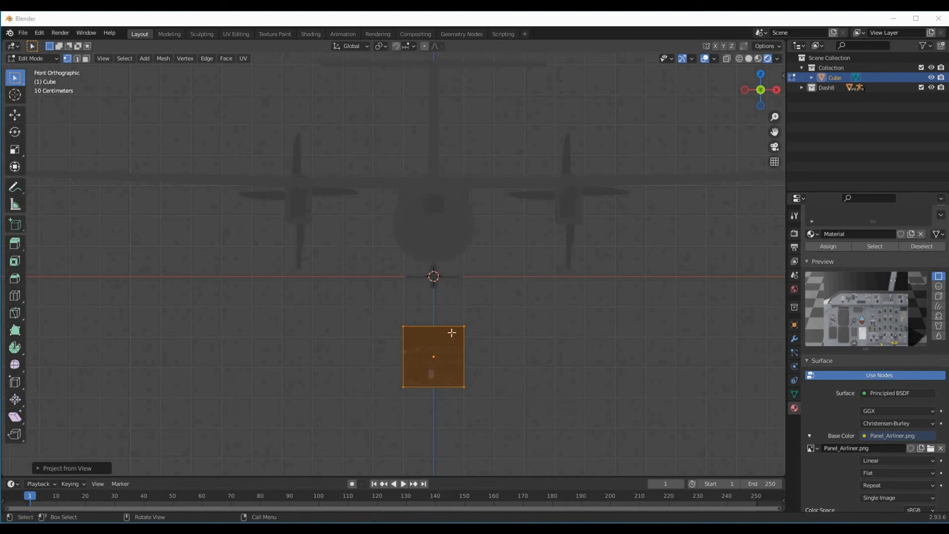
scroll(311, 285, "down", 6)
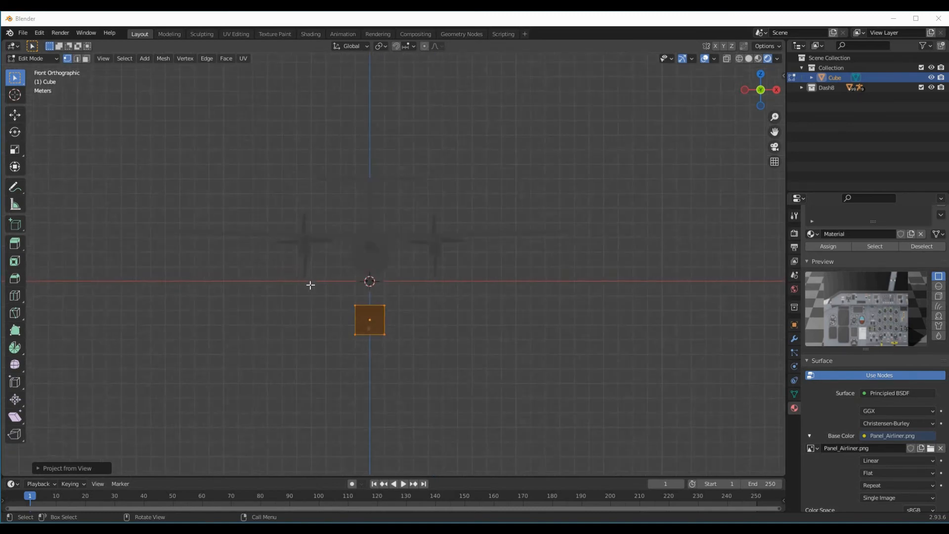
scroll(534, 283, "up", 1)
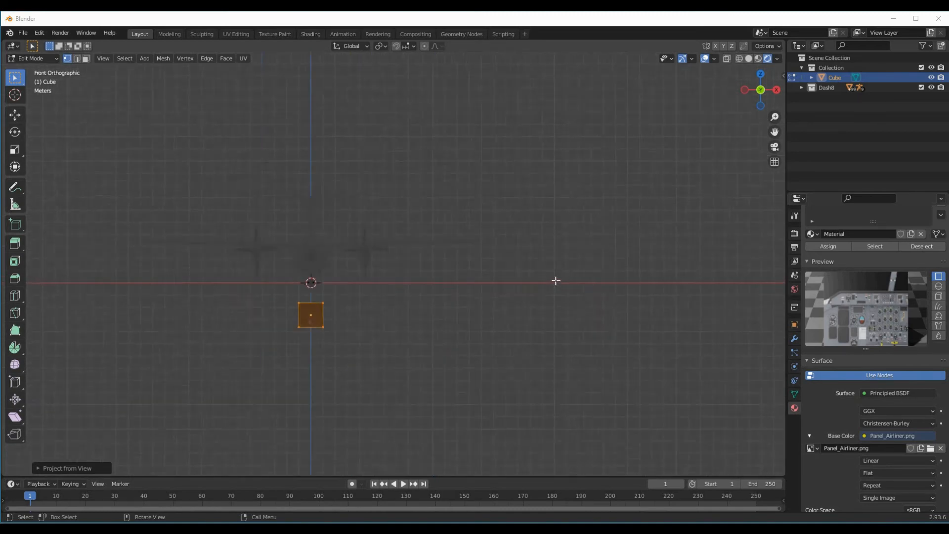
scroll(548, 282, "down", 2)
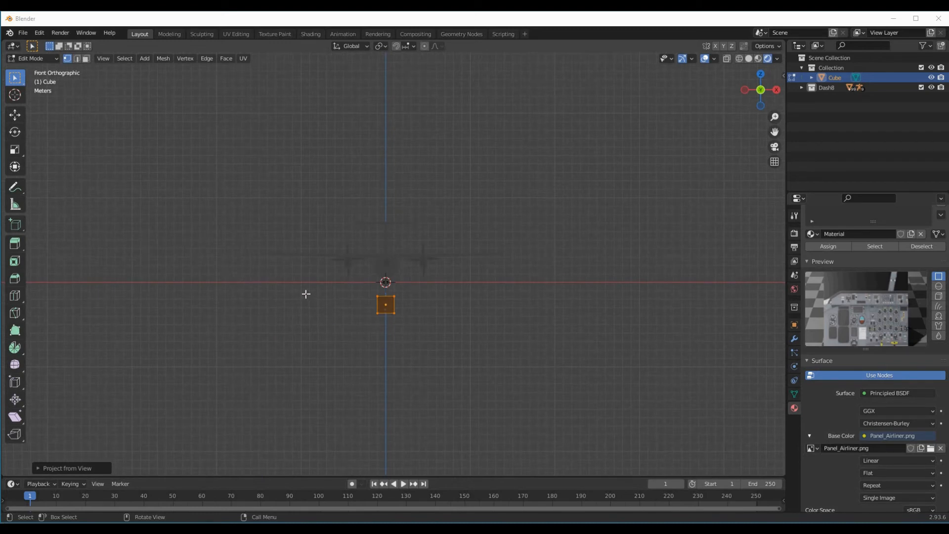
In Object Mode and right side view, move the cube about 4.35 m up and 0.85 m aft into the forward fuselage
key("KP_3")
scroll(403, 329, "up", 1)
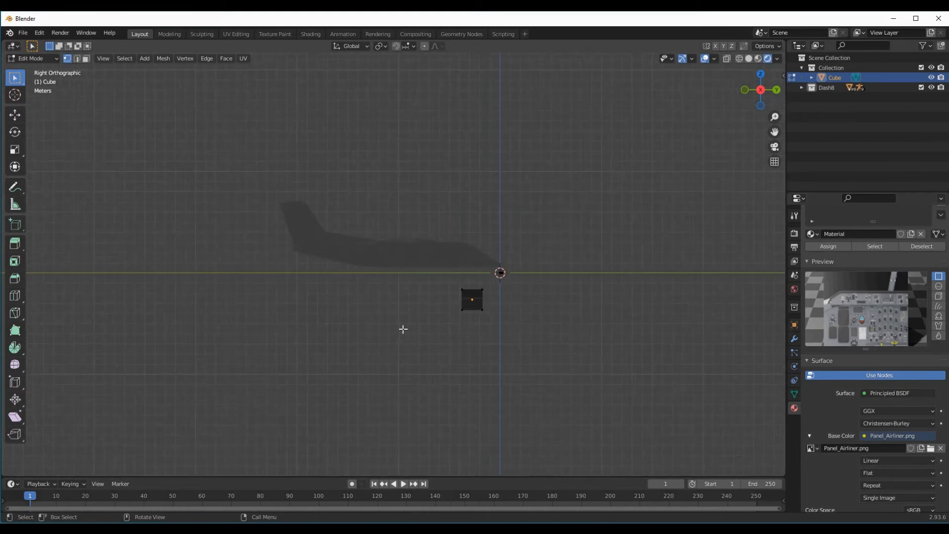
scroll(451, 254, "up", 3)
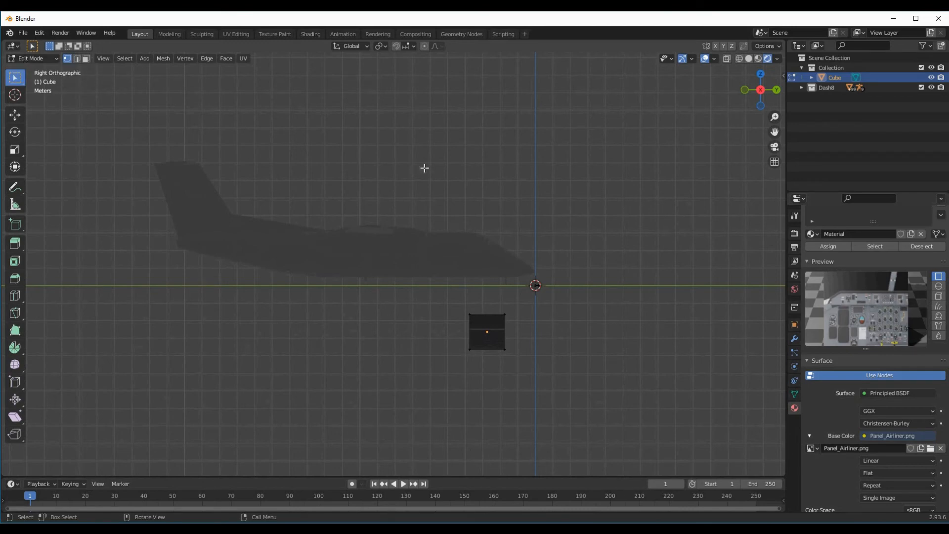
key("Tab")
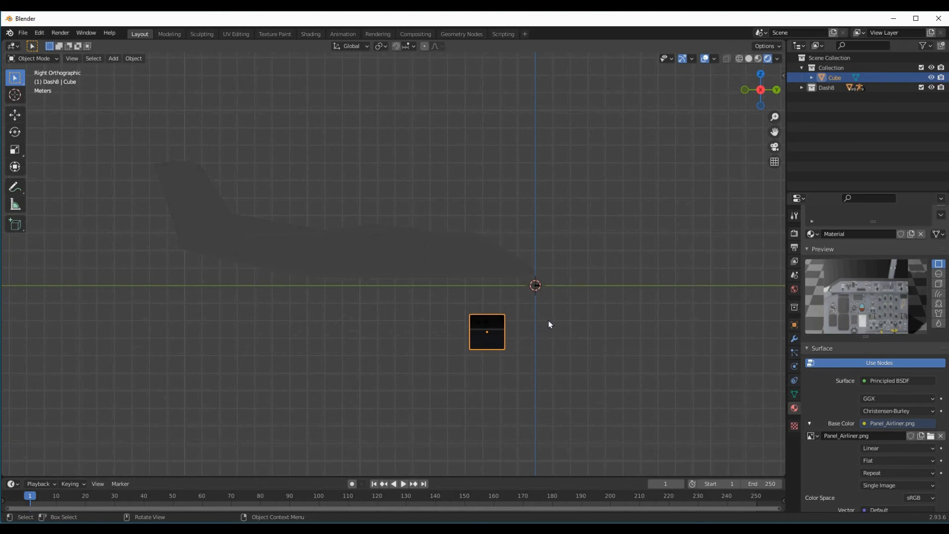
key("g")
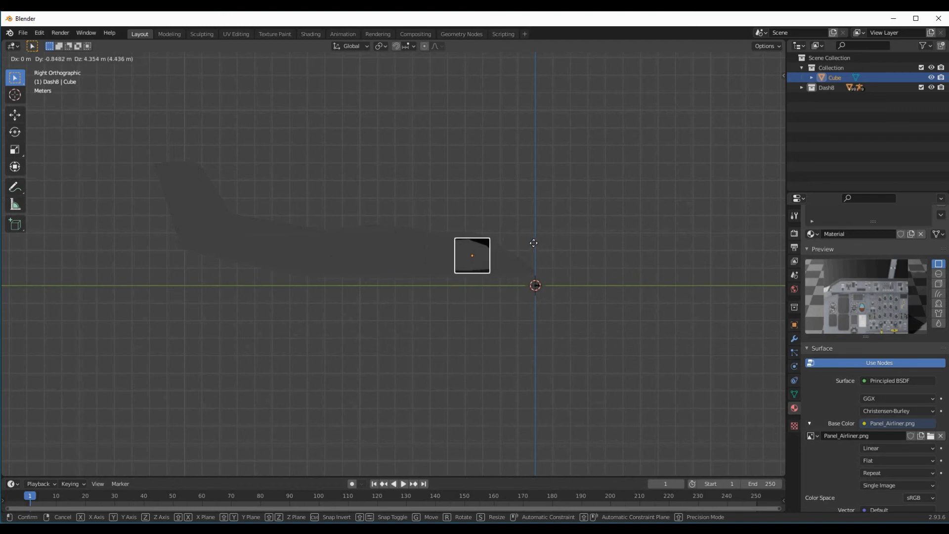
left_click(534, 243)
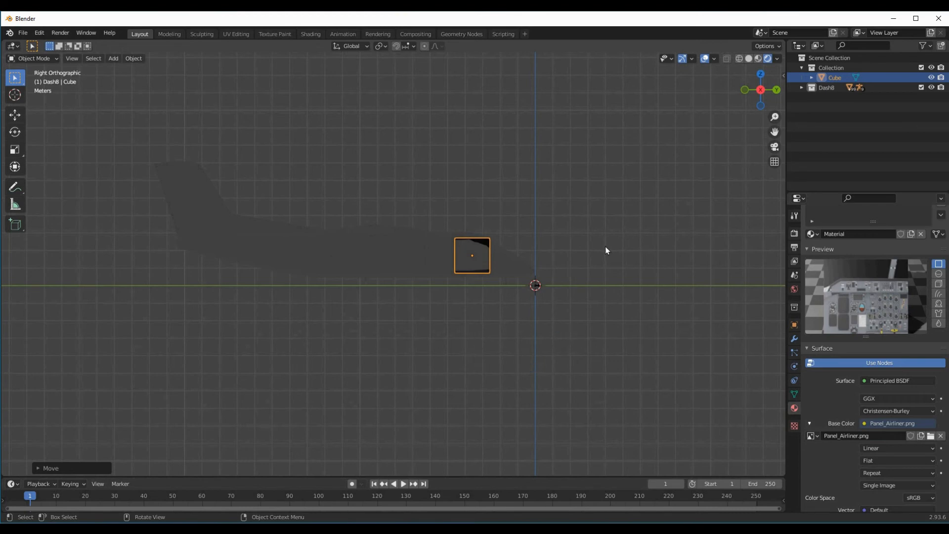
Scale the cube down slightly to fit inside the fuselage and check it from the front
key("s")
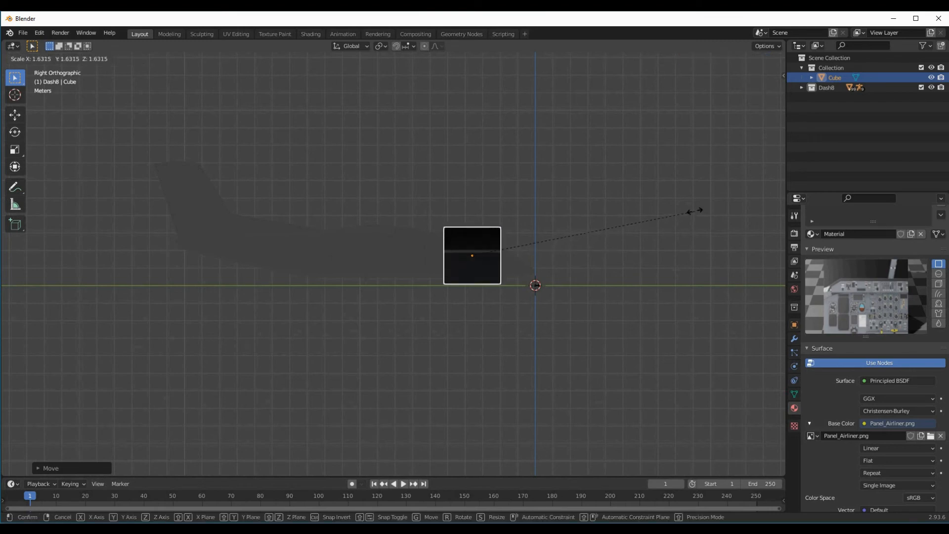
left_click(582, 225)
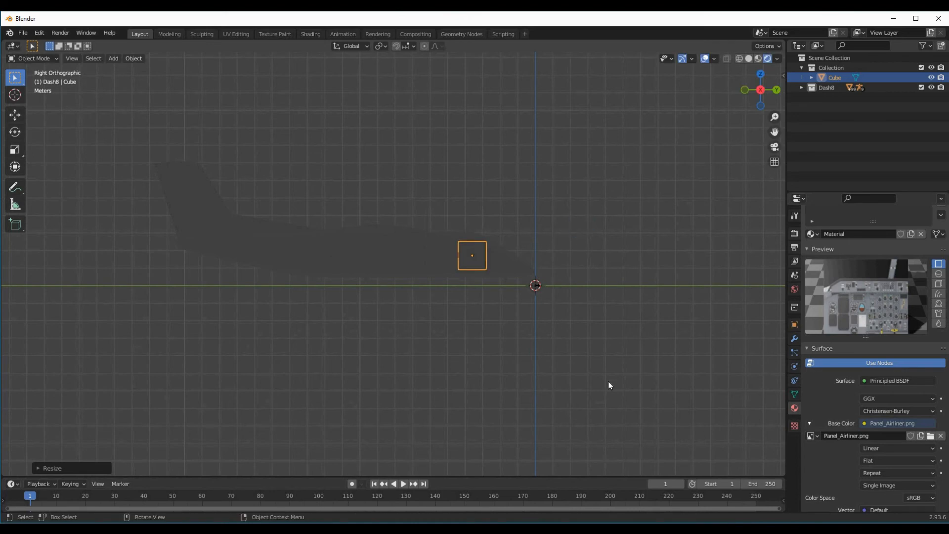
key("KP_1")
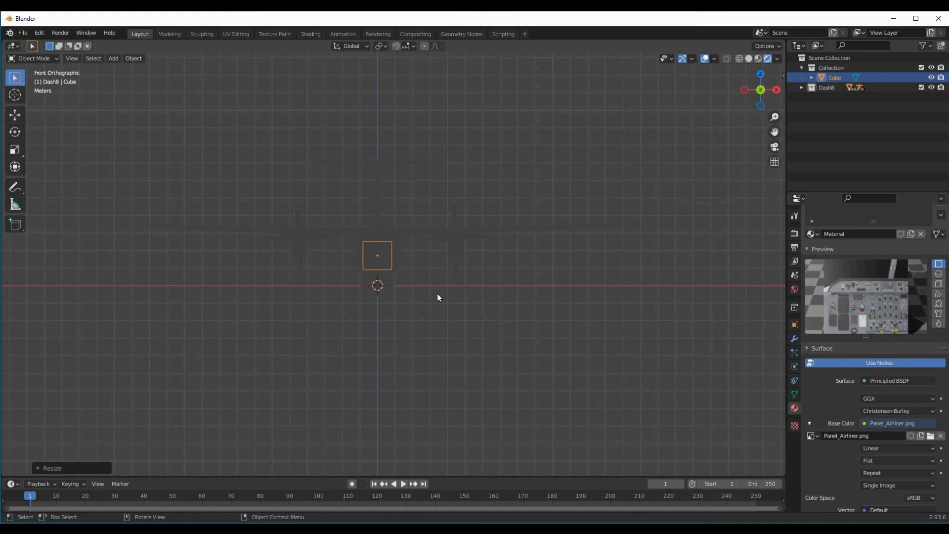
From the right side view, move the cube slightly forward and up to the cockpit area near the nose, then deselect it
key("KP_3")
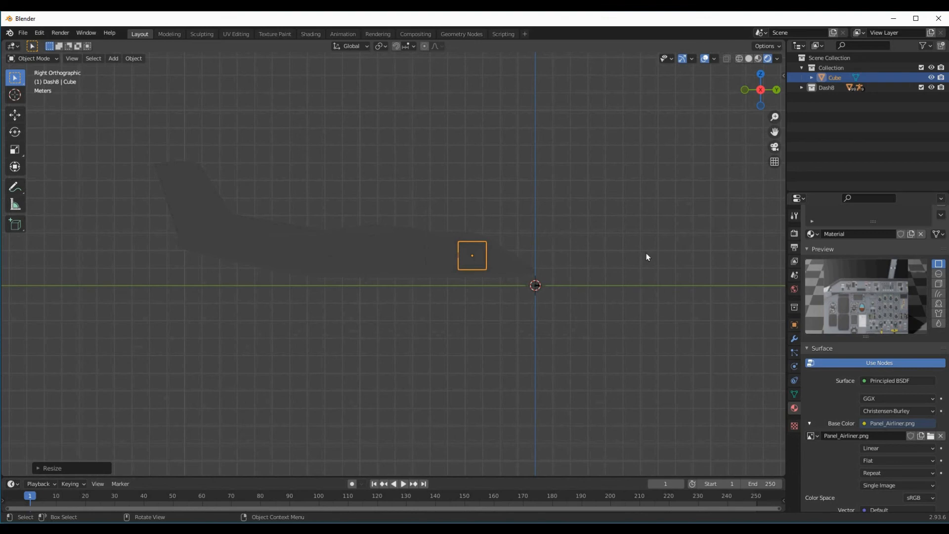
key("g")
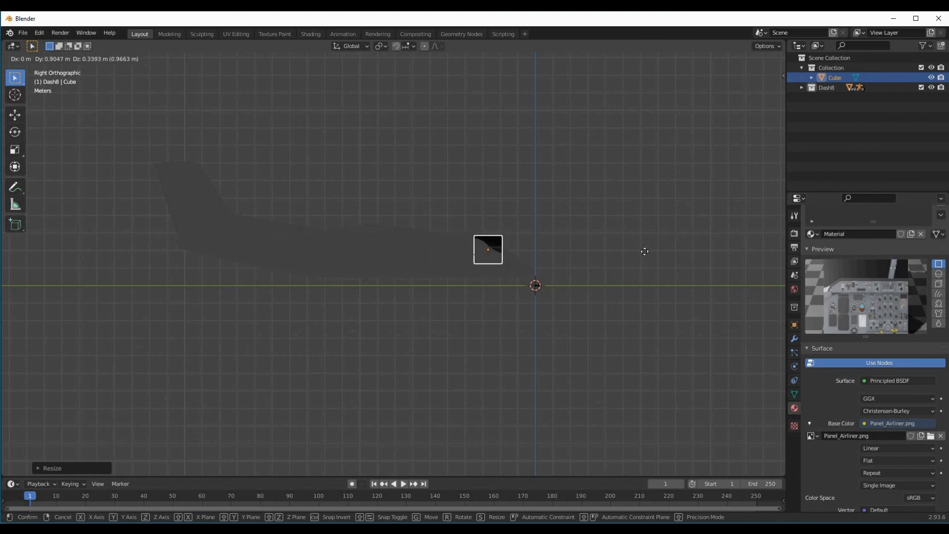
left_click(643, 257)
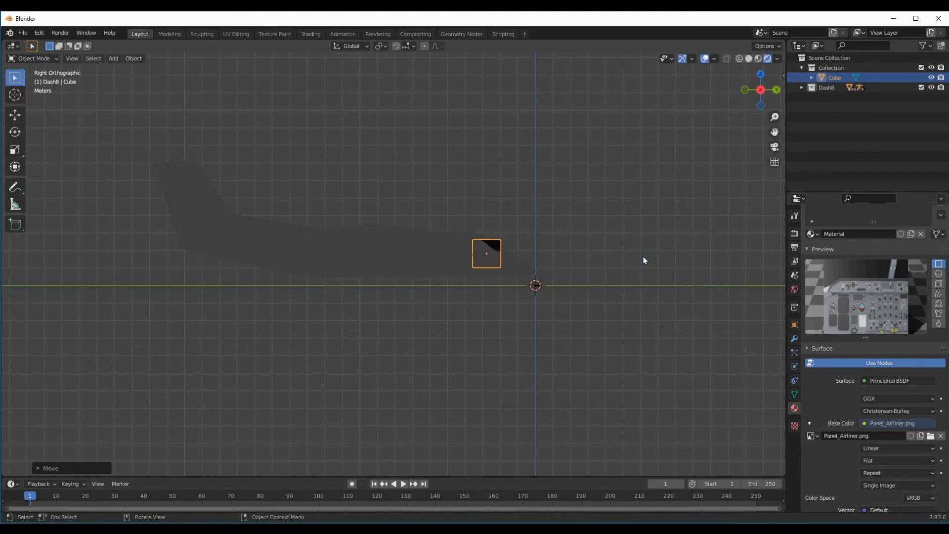
left_click(439, 350)
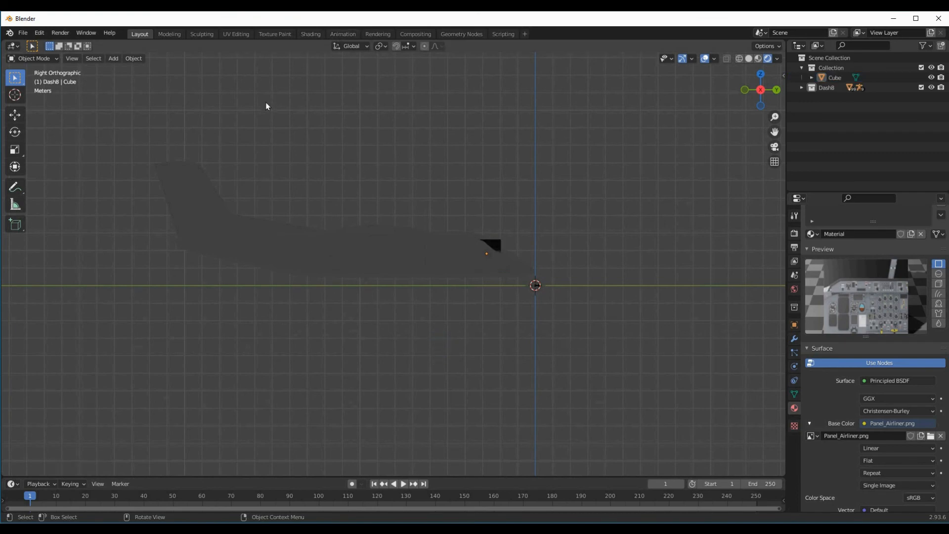
Save the Blender file as Dash8_cockpit in the Dash 8-102 objects folder
left_click(22, 34)
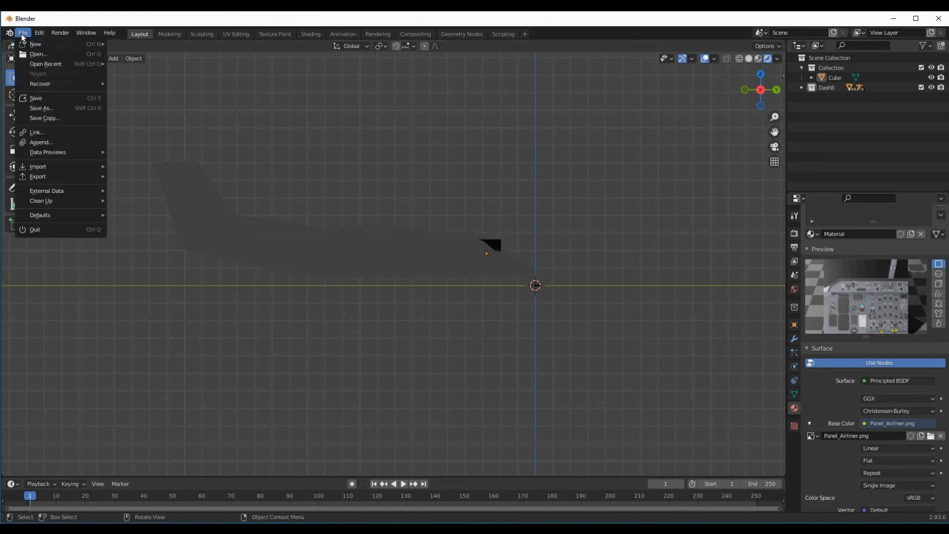
left_click(32, 99)
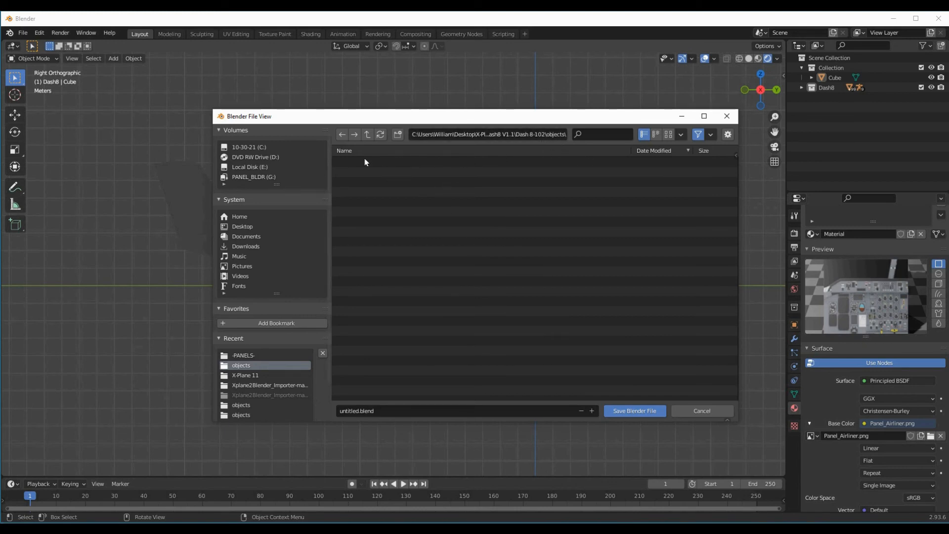
left_click(395, 412)
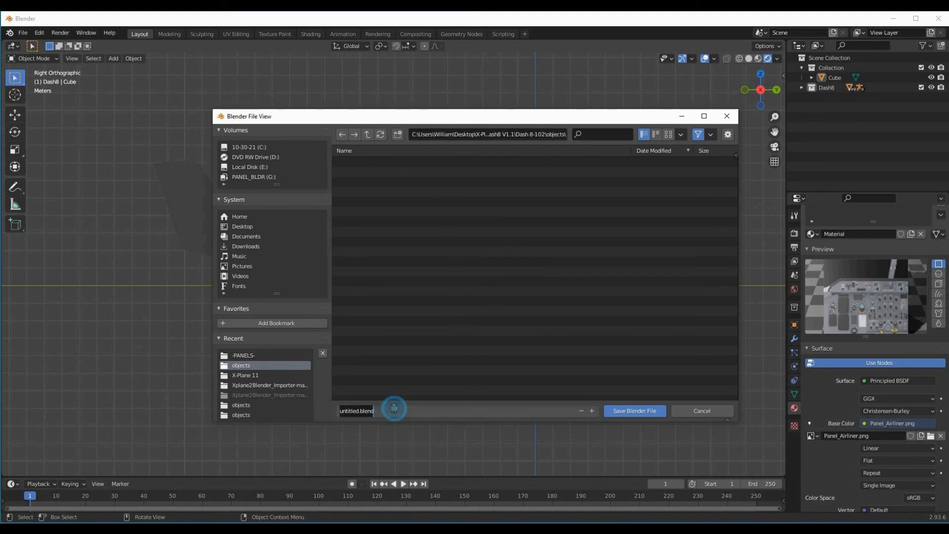
left_click_drag(394, 409, 188, 394)
type("Dash8")
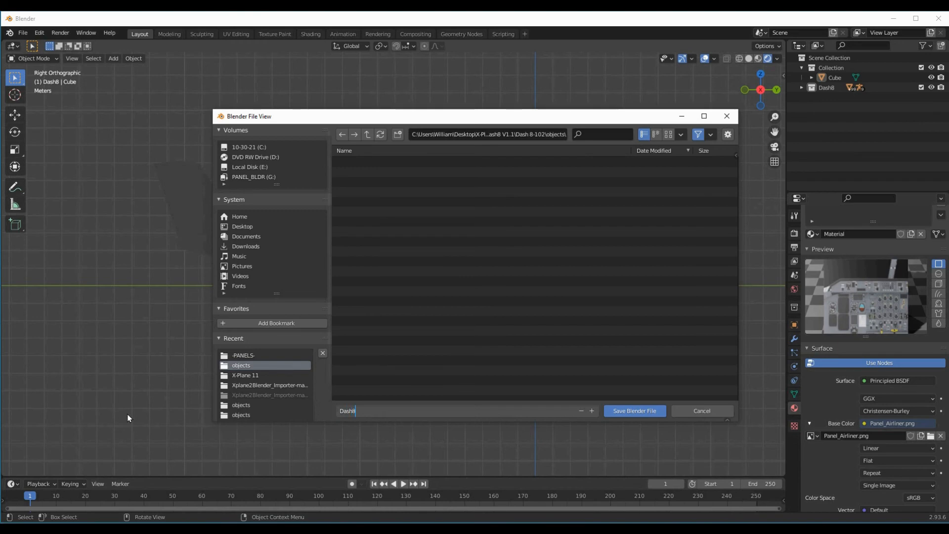
type("_cockpit")
left_click(636, 413)
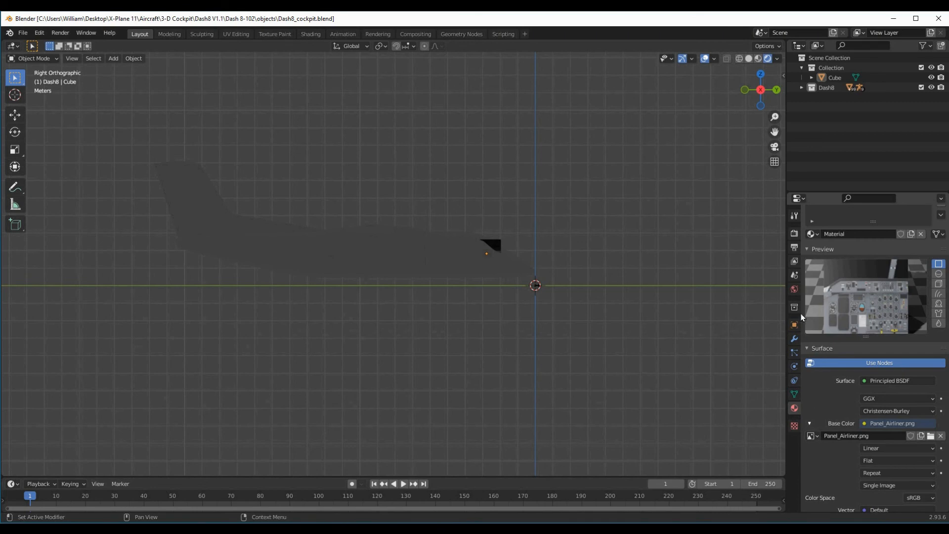
Export the X-Plane OBJs from the scene settings and check the Dash8_cockpit files in the objects folder in File Explorer
left_click(794, 277)
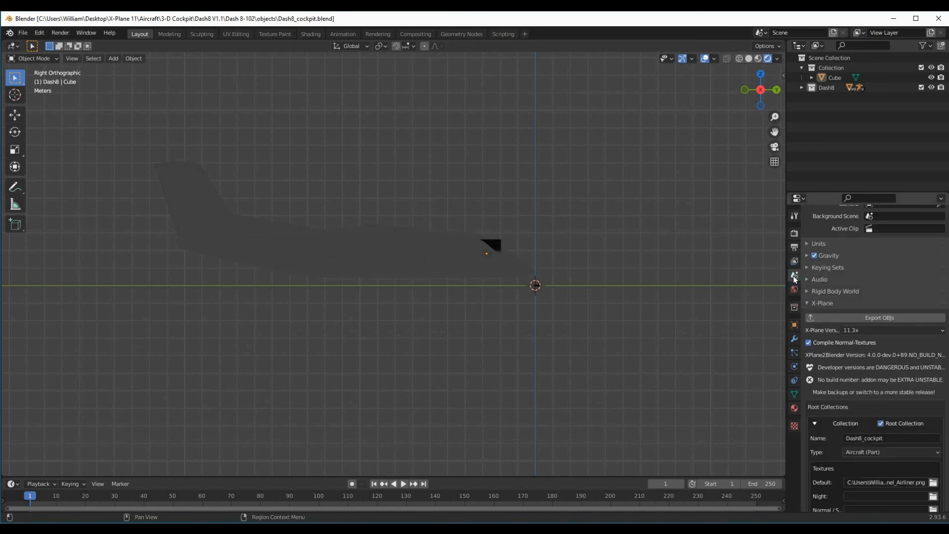
left_click(881, 317)
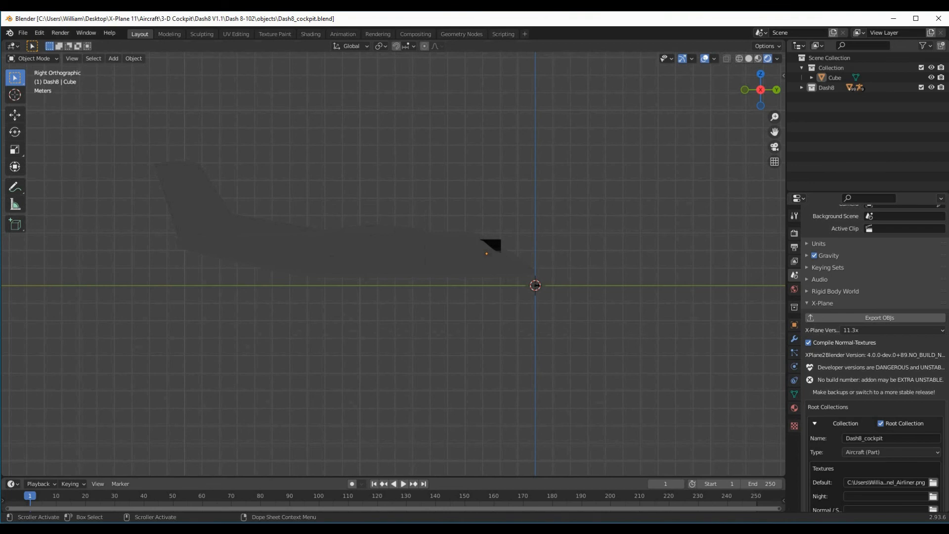
key("alt+Tab")
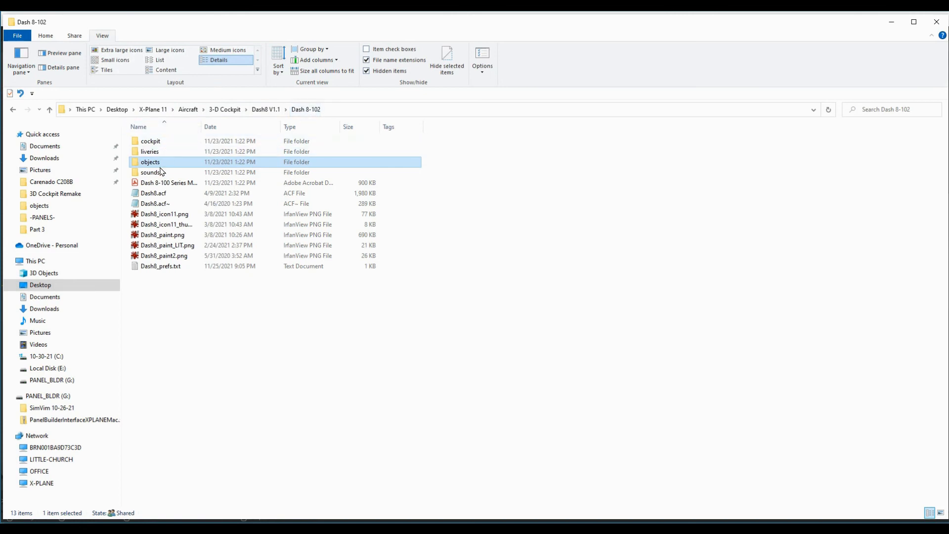
double_click(143, 162)
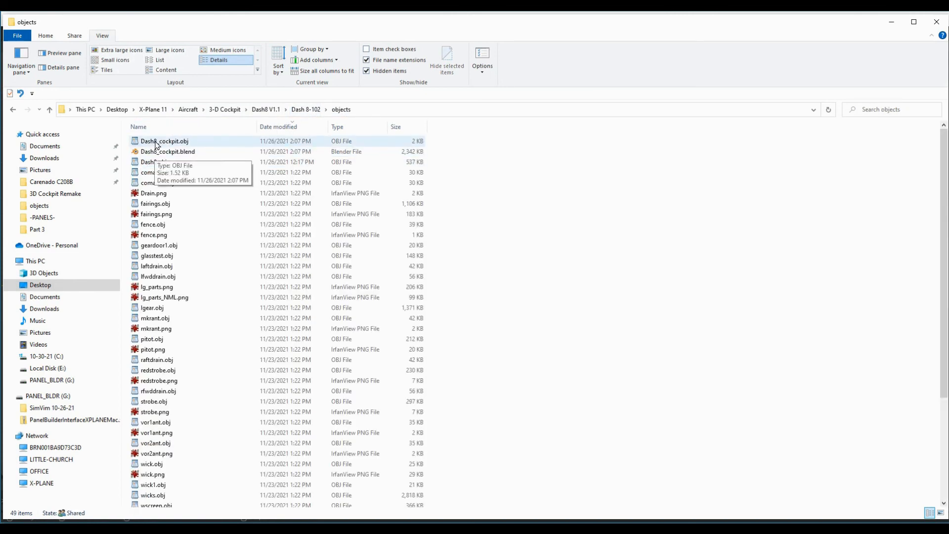
left_click(153, 142)
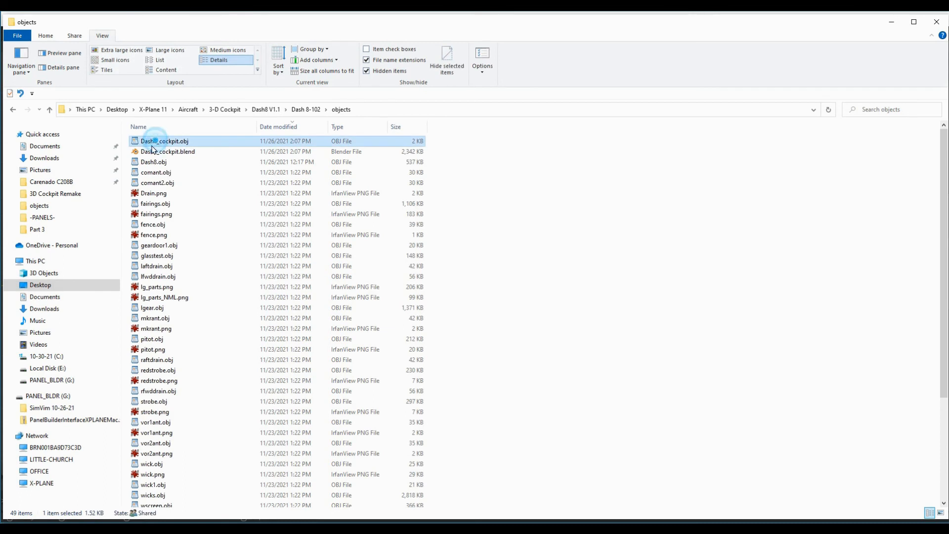
left_click(198, 153)
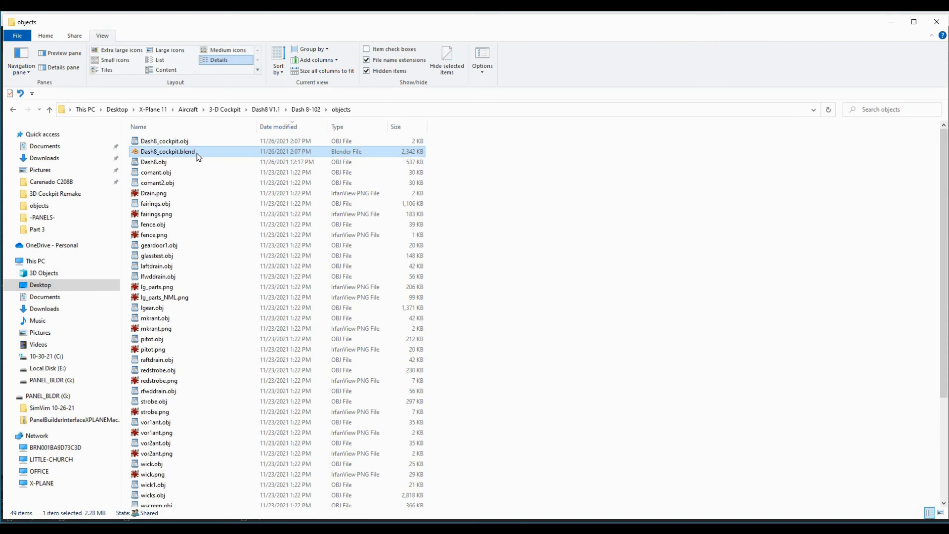
left_click(165, 164)
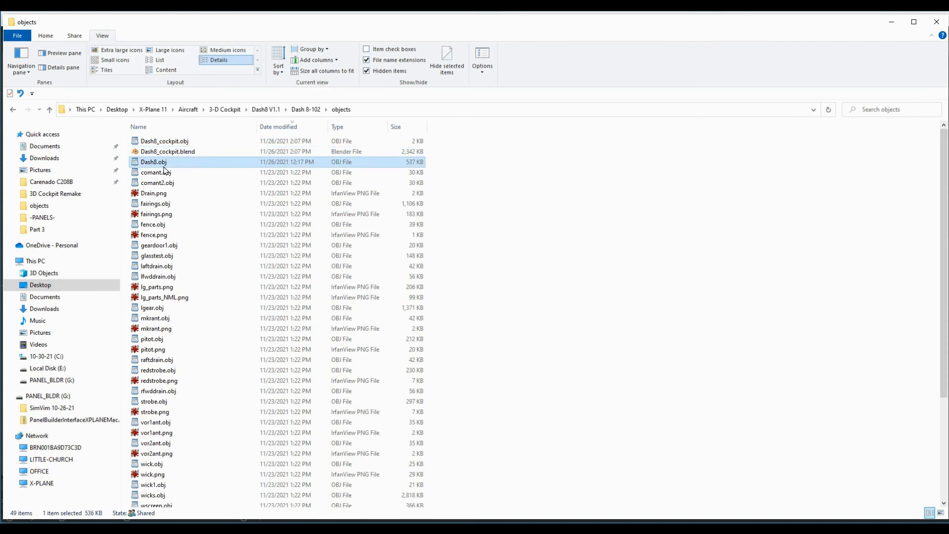
left_click(174, 141)
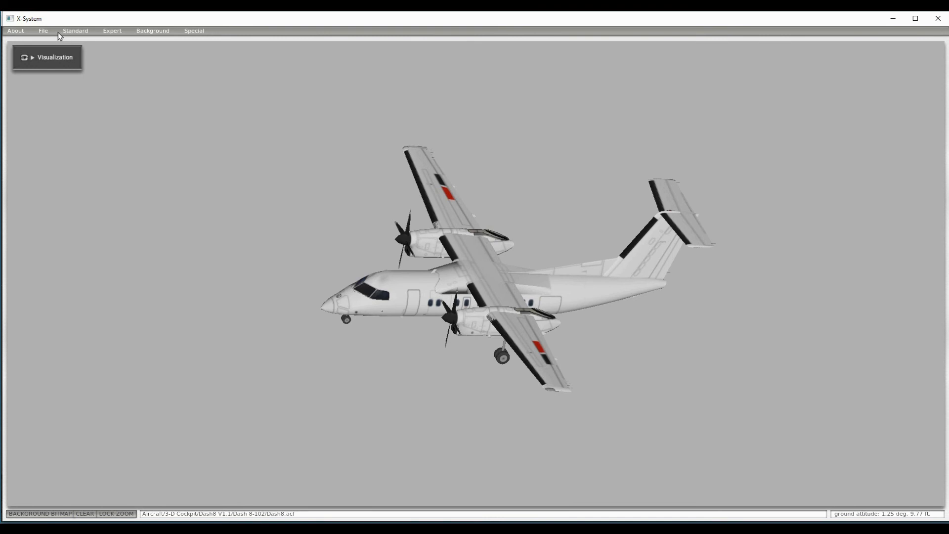
In Plane Maker, add a new empty entry at the end of the Dash8 aircraft's Misc Objects list
left_click(75, 32)
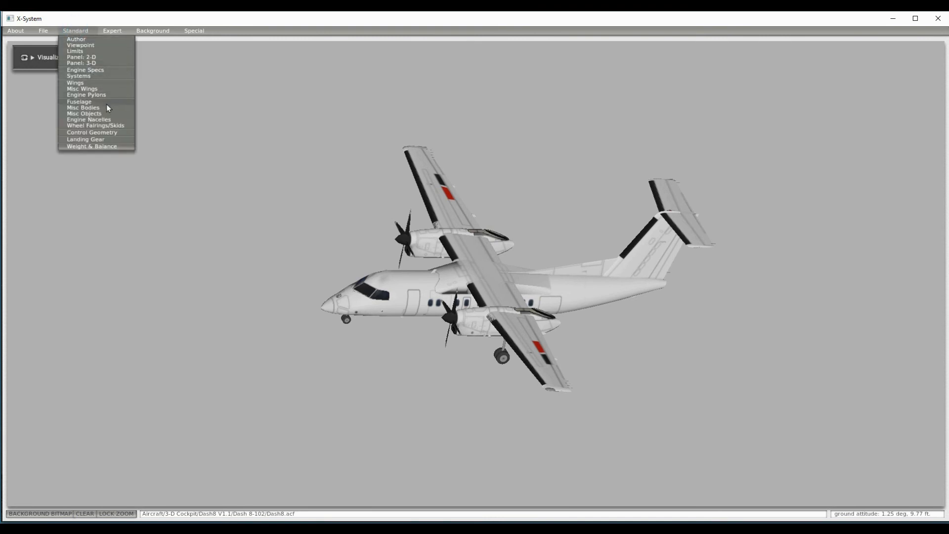
left_click(78, 115)
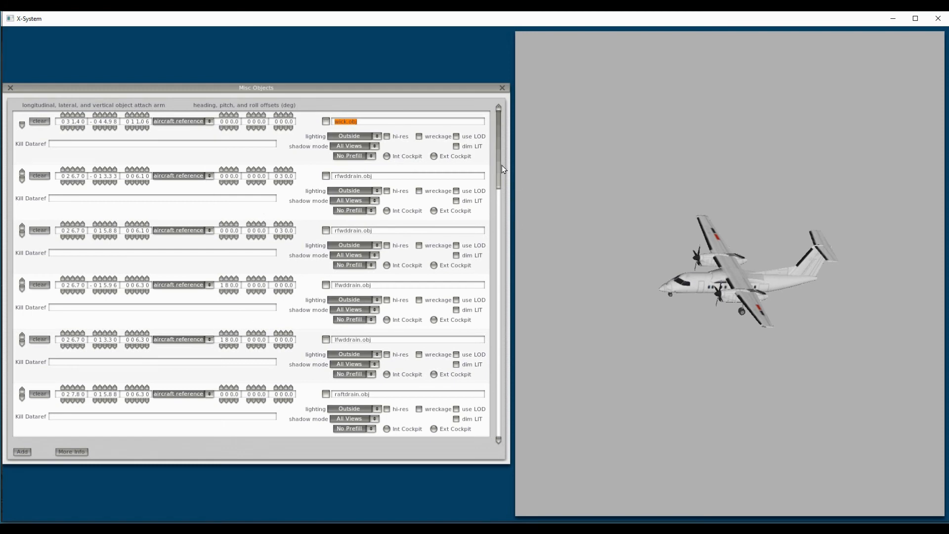
left_click_drag(497, 171, 516, 423)
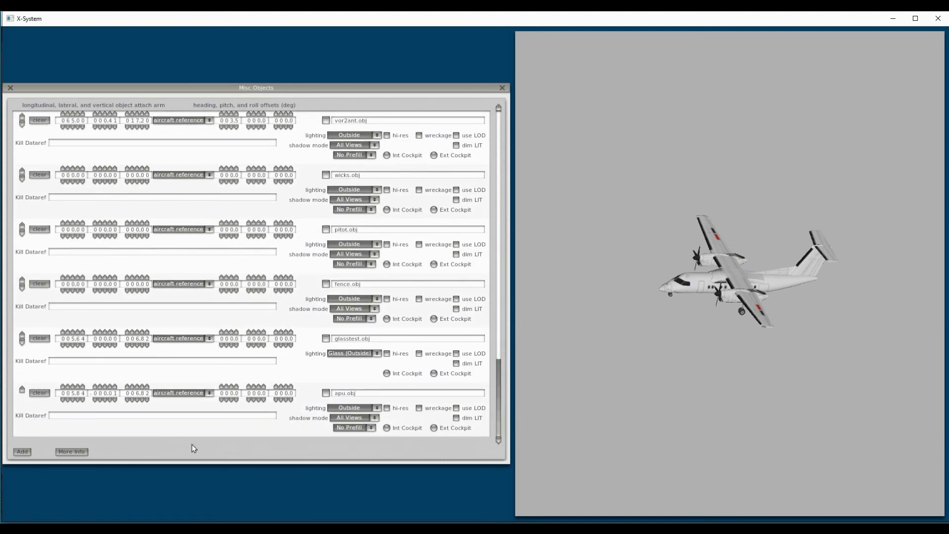
left_click(21, 452)
left_click_drag(498, 372, 466, 509)
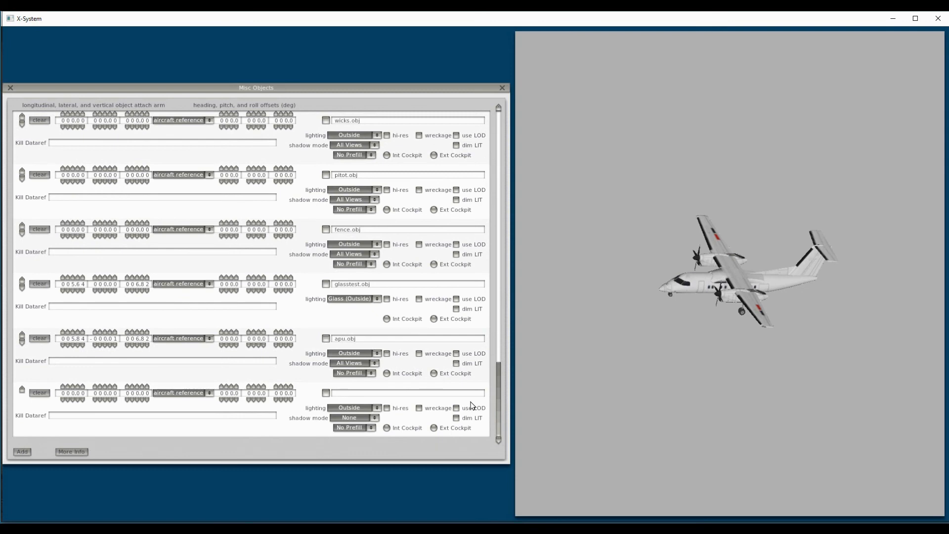
Attach Dash8_cockpit.obj from the objects folder to the new misc object entry
left_click(326, 394)
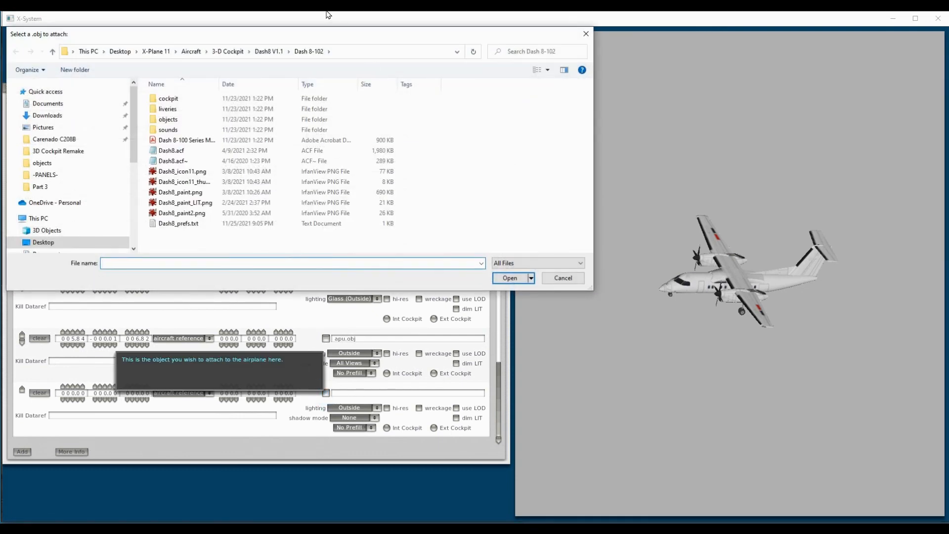
left_click_drag(316, 34, 437, 131)
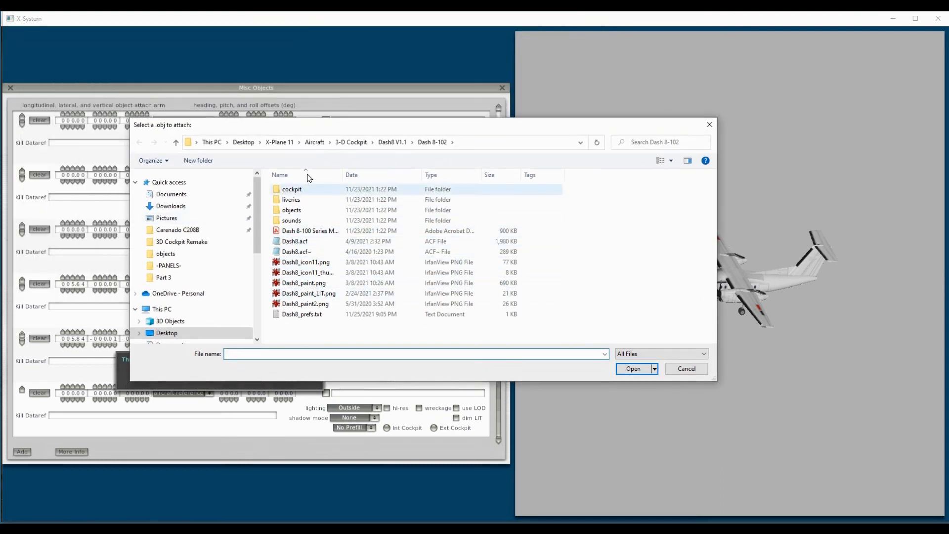
double_click(280, 210)
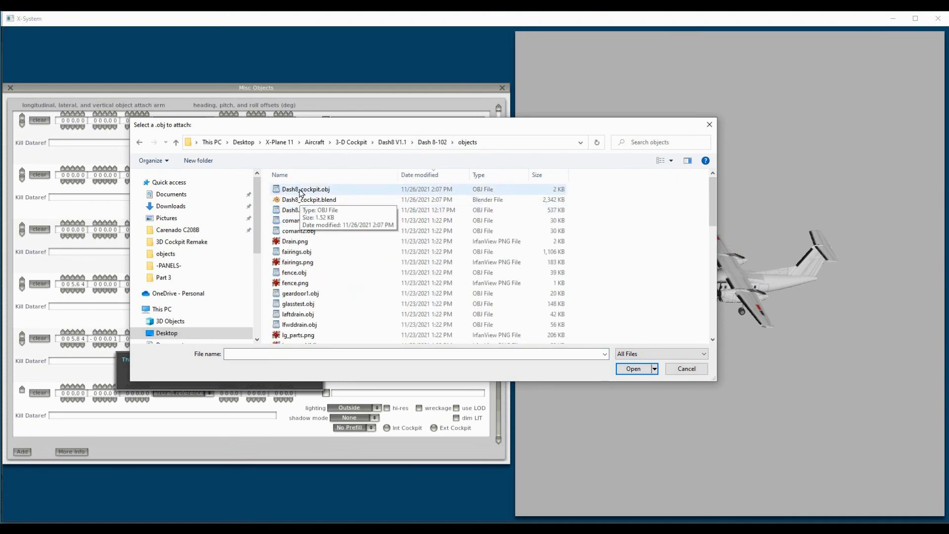
left_click(301, 190)
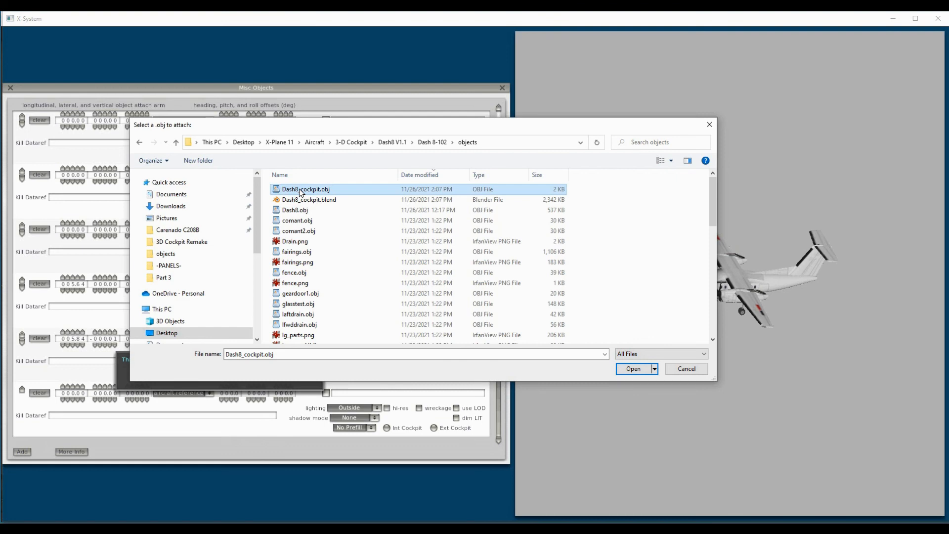
left_click(635, 370)
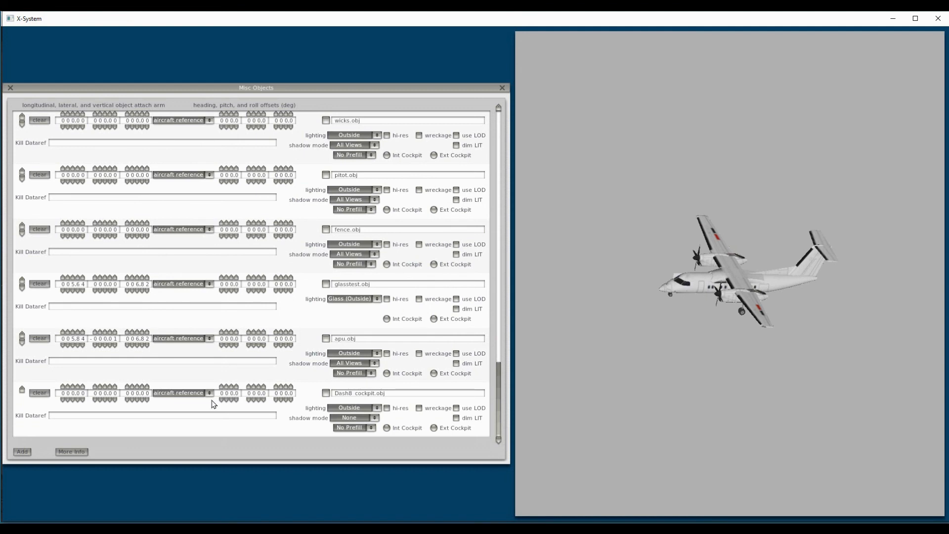
Set the Dash8_cockpit.obj entry to Int Cockpit and hi-res, close Misc Objects and save the aircraft
left_click(387, 428)
left_click(387, 409)
left_click(10, 87)
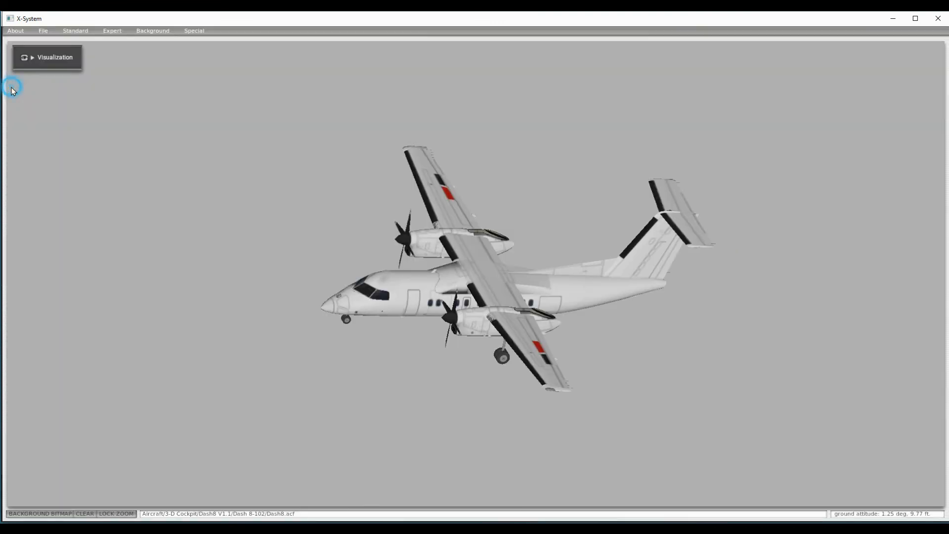
left_click(40, 31)
left_click(47, 51)
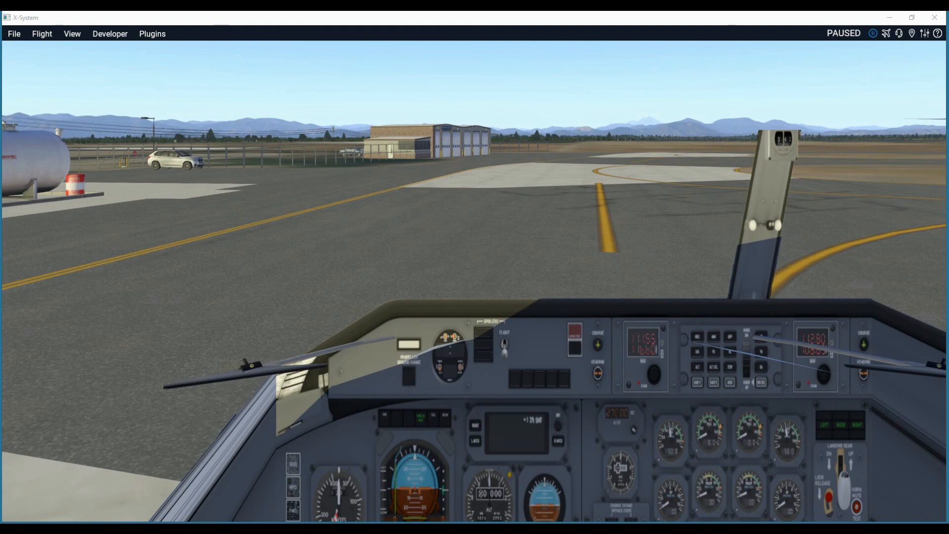
Look around the 3-D cockpit in X-Plane and open the aircraft's Viewpoint settings in Plane Maker
right_click_drag(474, 266, 480, 299)
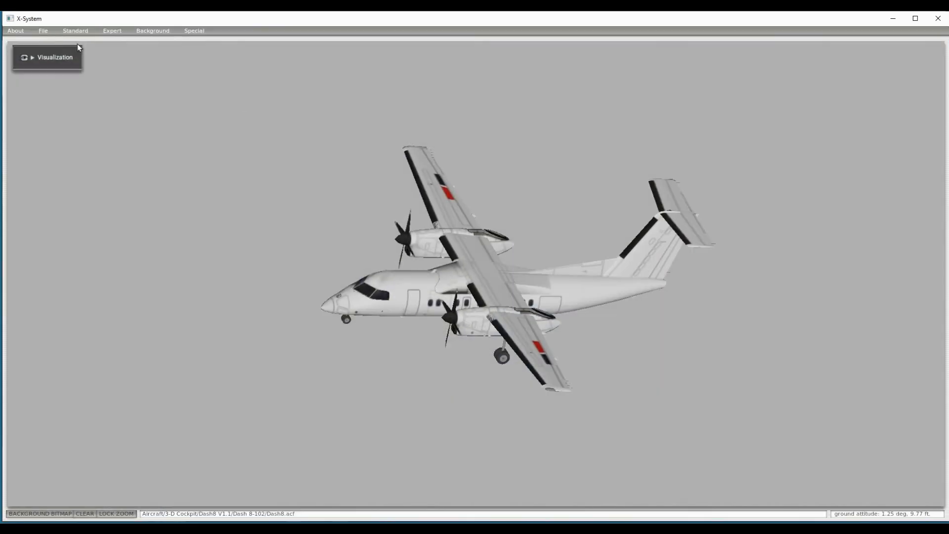
left_click(78, 33)
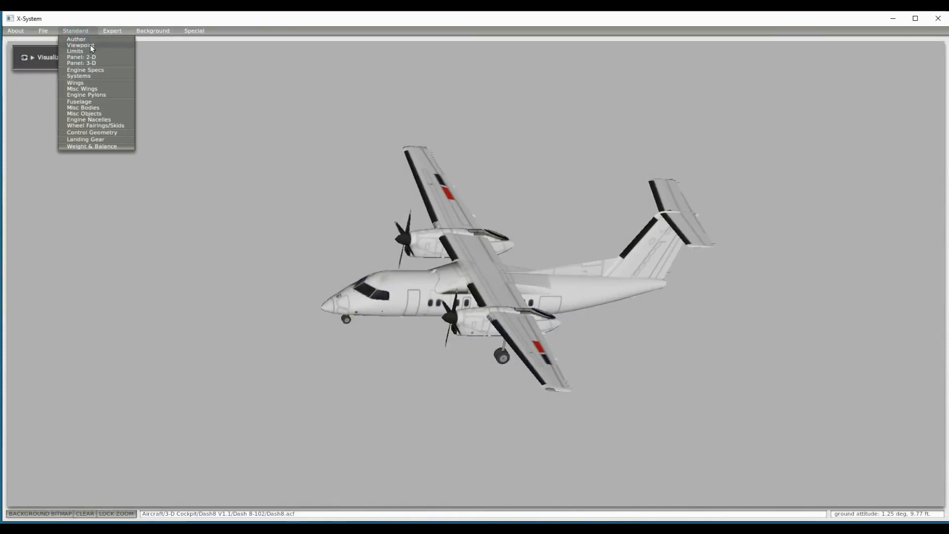
left_click(90, 45)
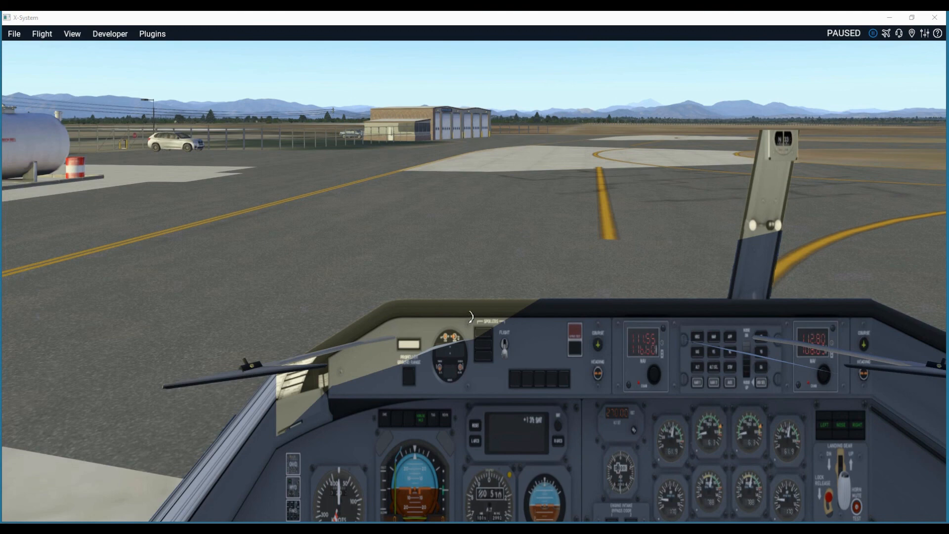
In X-Plane, tilt the pilot's view in the cockpit and return to the default 3-D cockpit view
key("r")
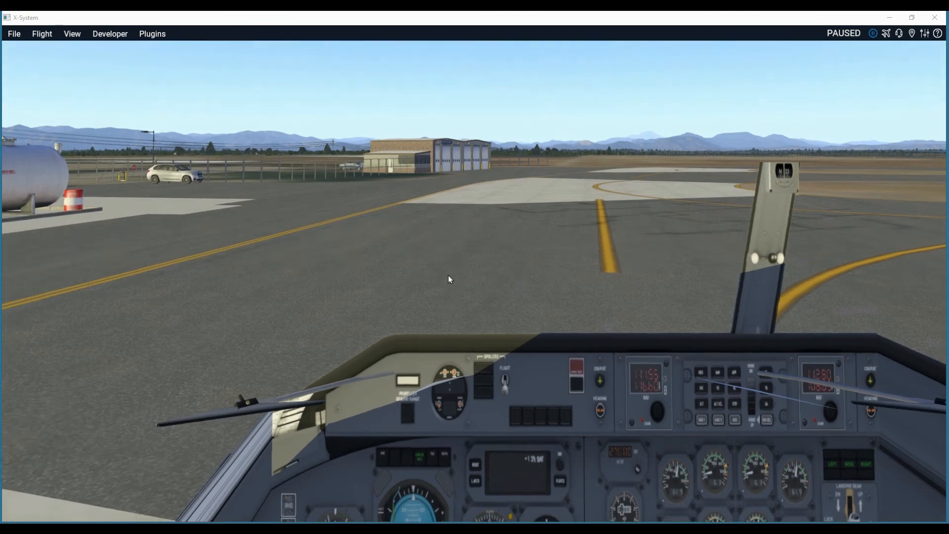
key("e")
key("shift+9")
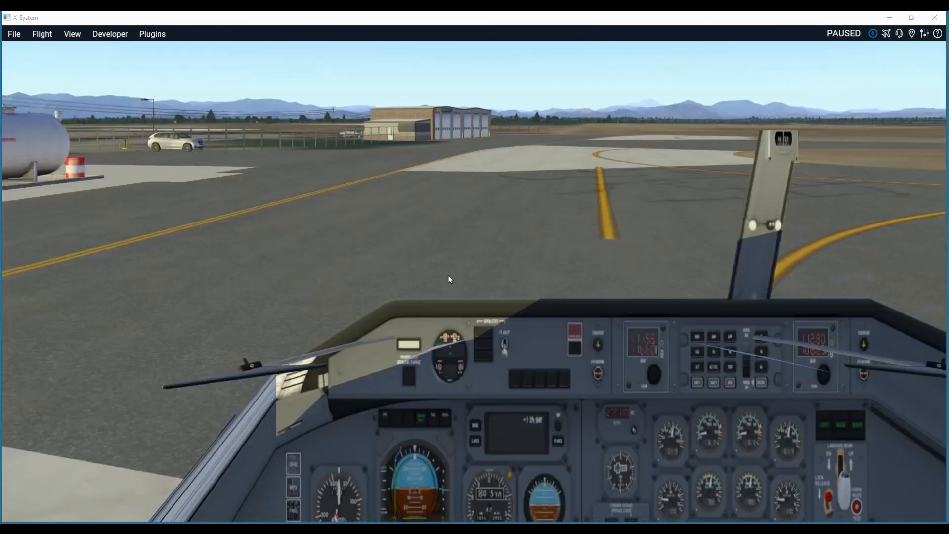